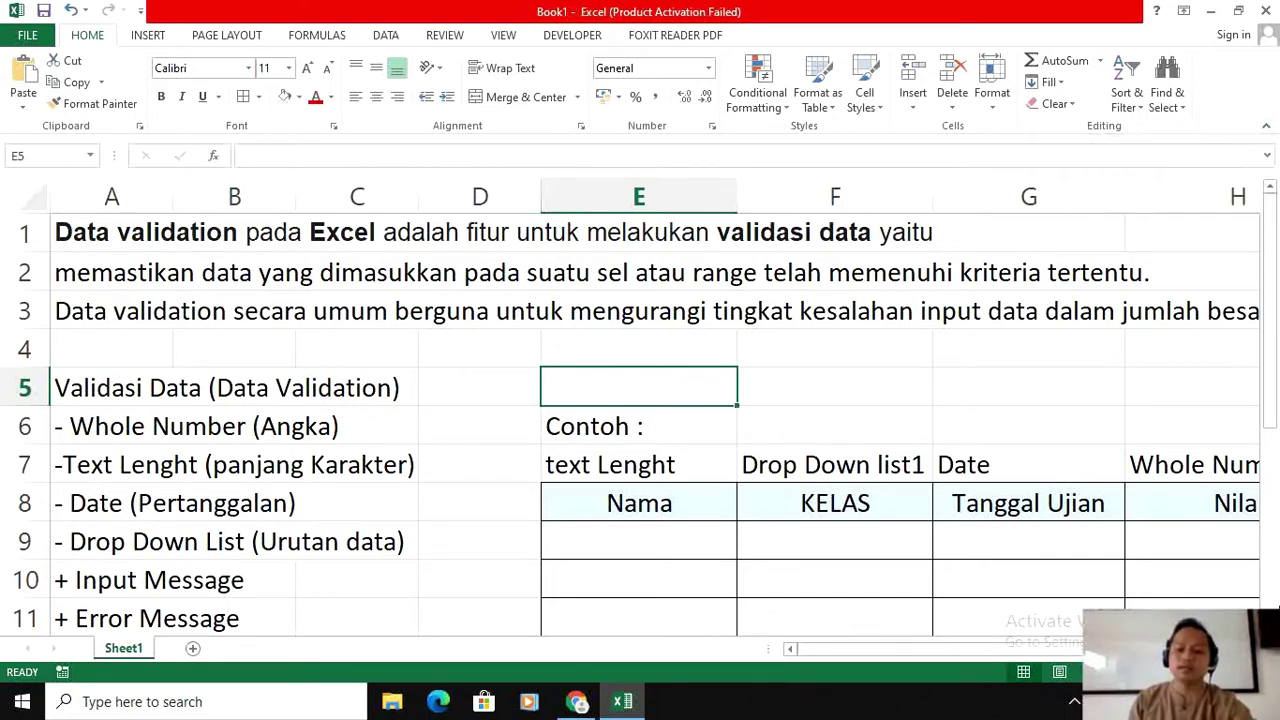
# Step: Look over the example table and switch to the Data tab to show the data tools
pyautogui.hscroll(2, 655, 418)
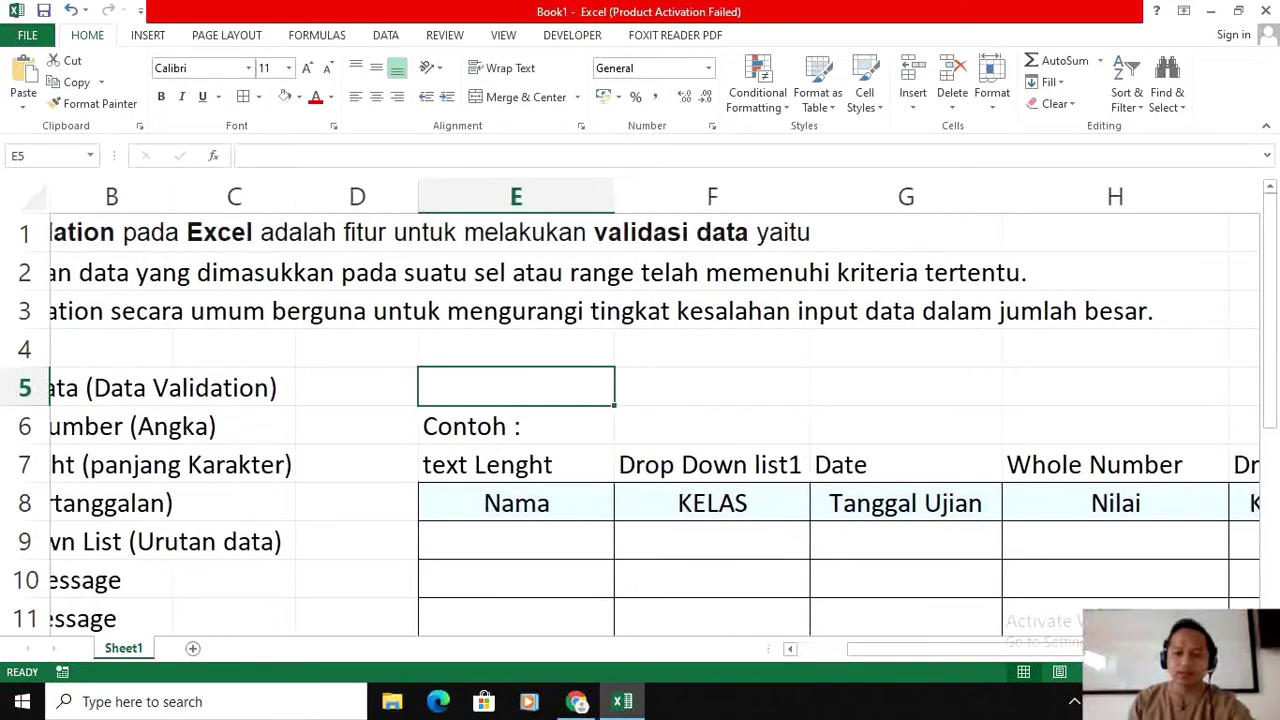
pyautogui.hscroll(-2, 640, 418)
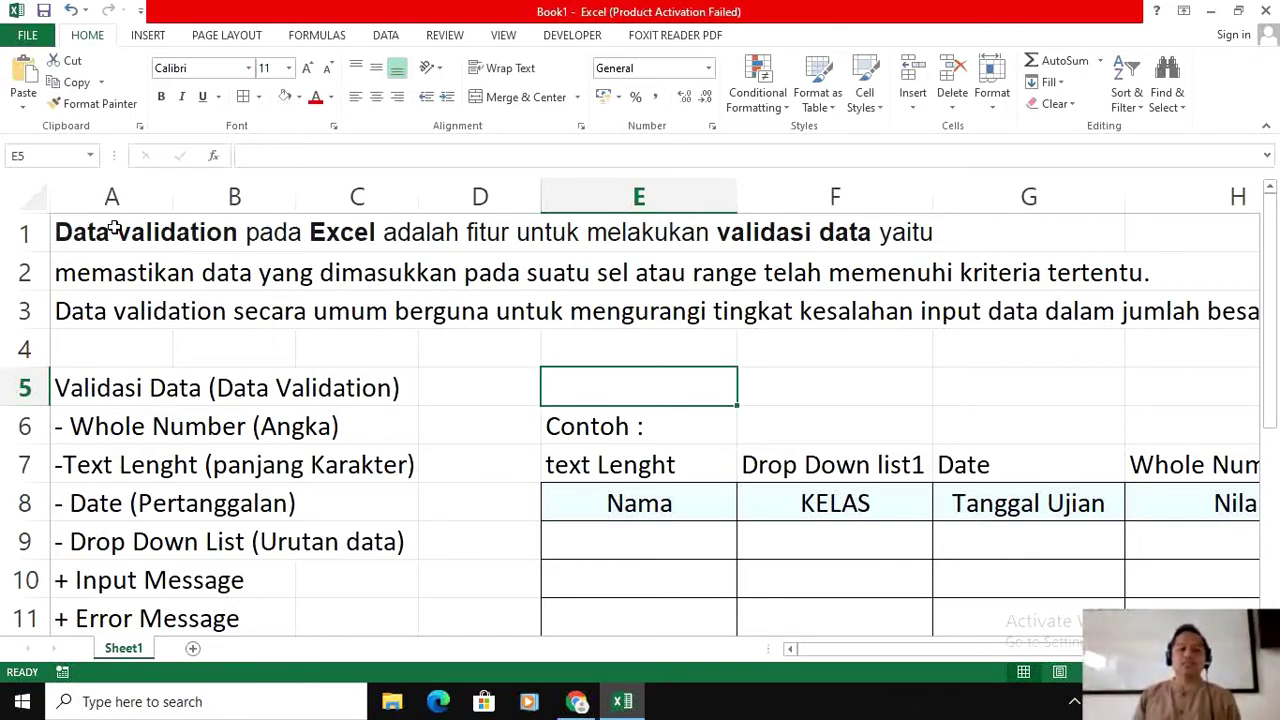
pyautogui.scroll(-2, 409, 323)
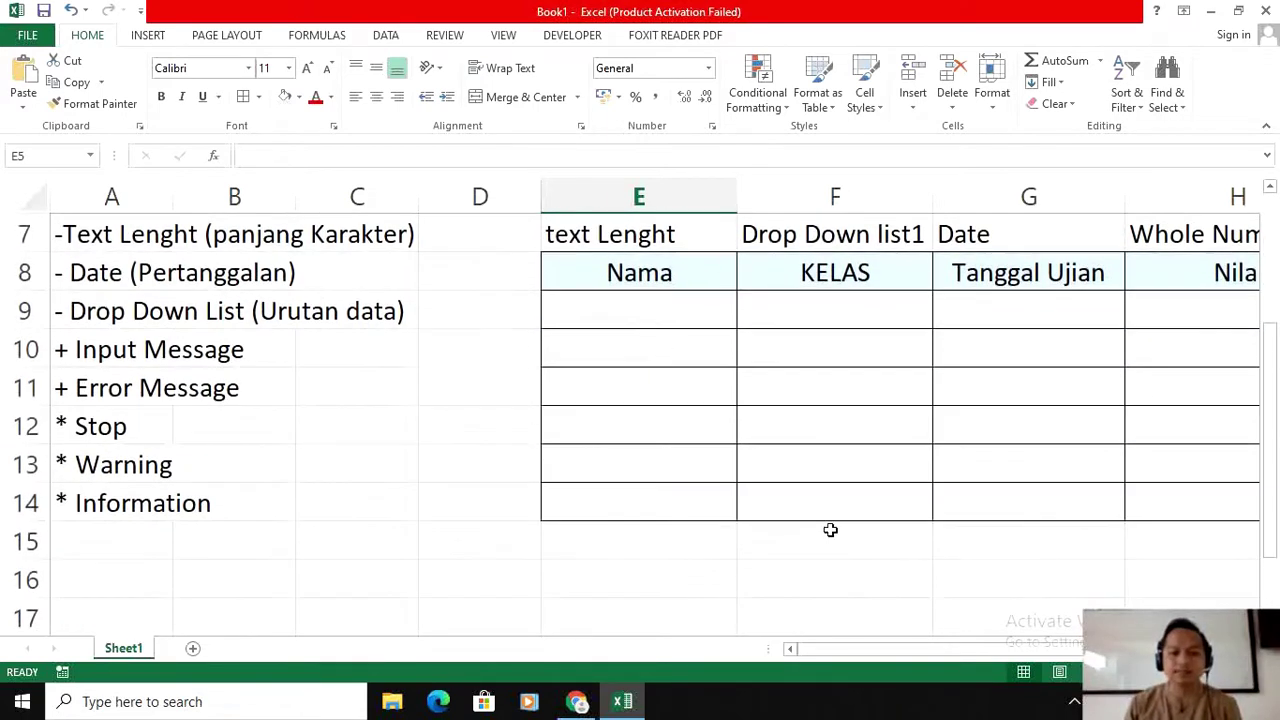
pyautogui.moveTo(1085, 649); pyautogui.dragTo(930, 649)
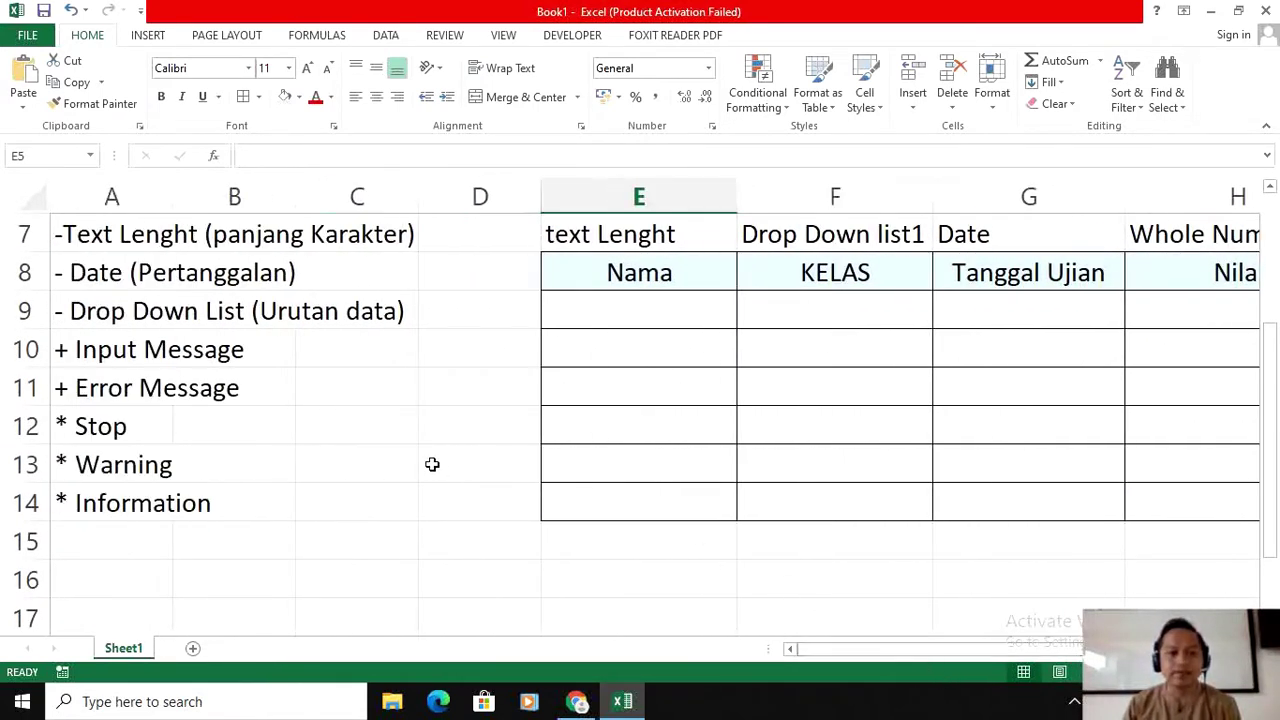
pyautogui.scroll(2, 430, 464)
pyautogui.scroll(-1, 432, 462)
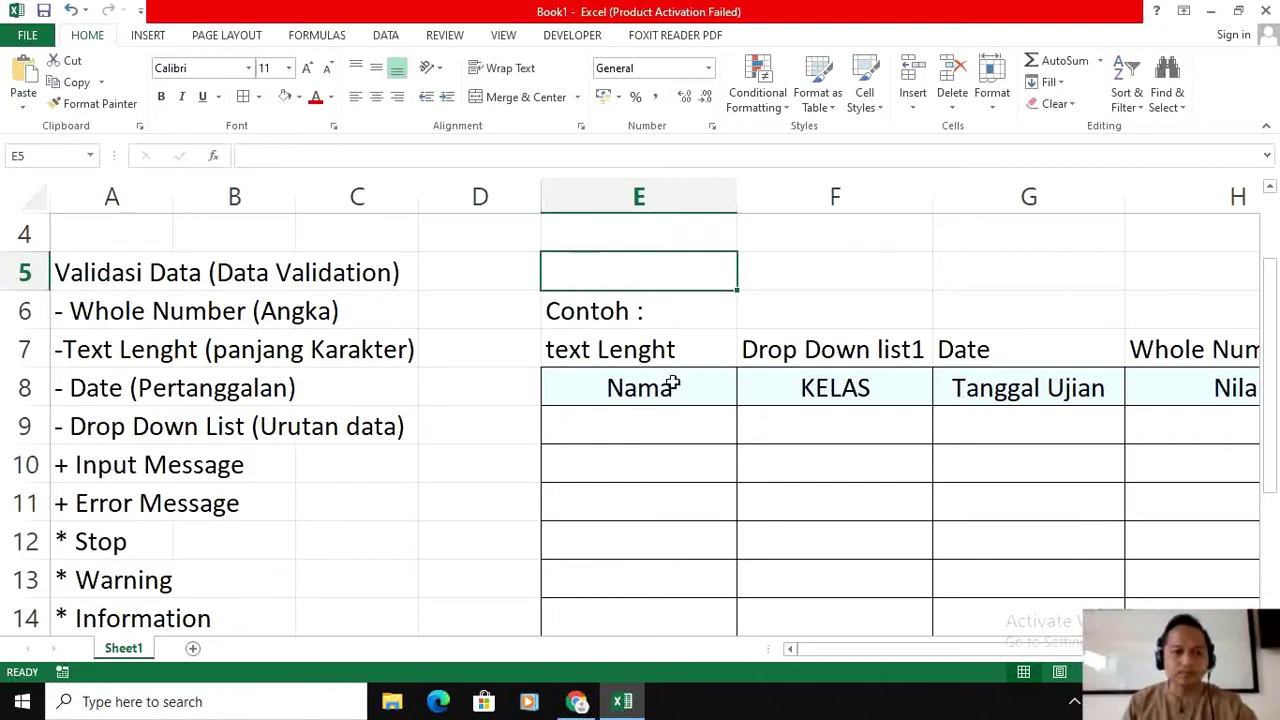
pyautogui.scroll(1, 673, 386)
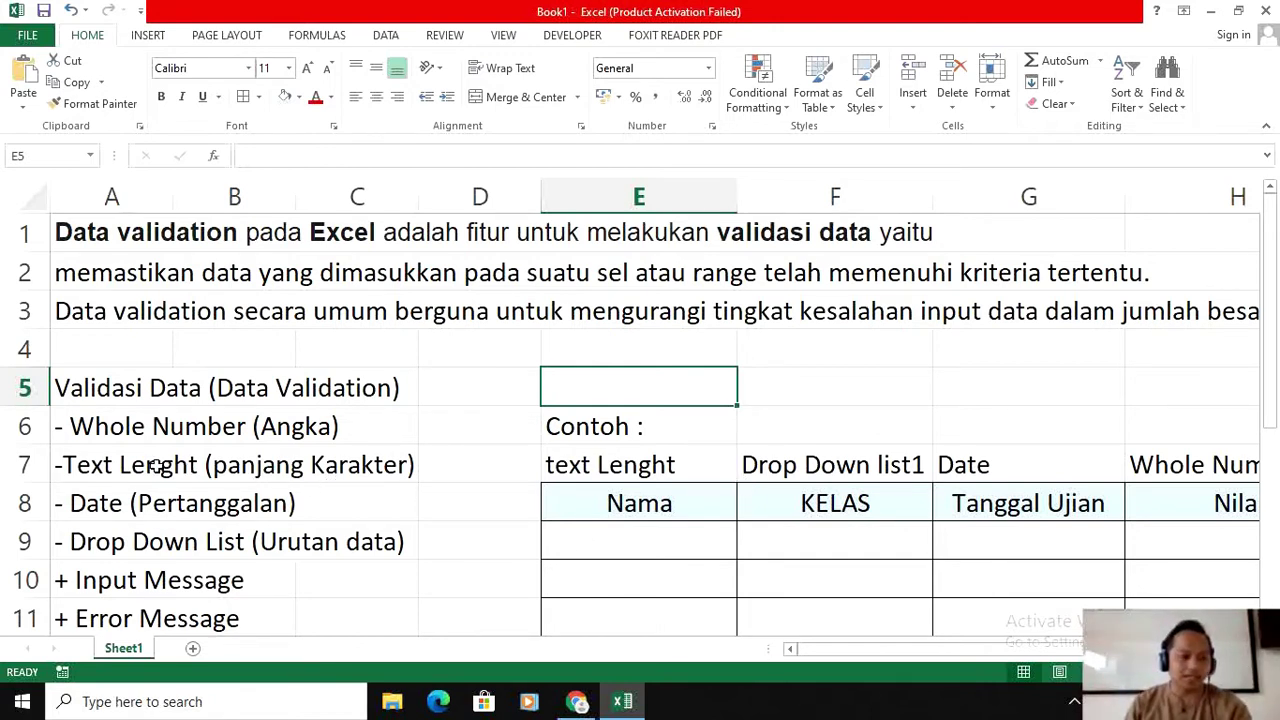
pyautogui.scroll(-1, 165, 462)
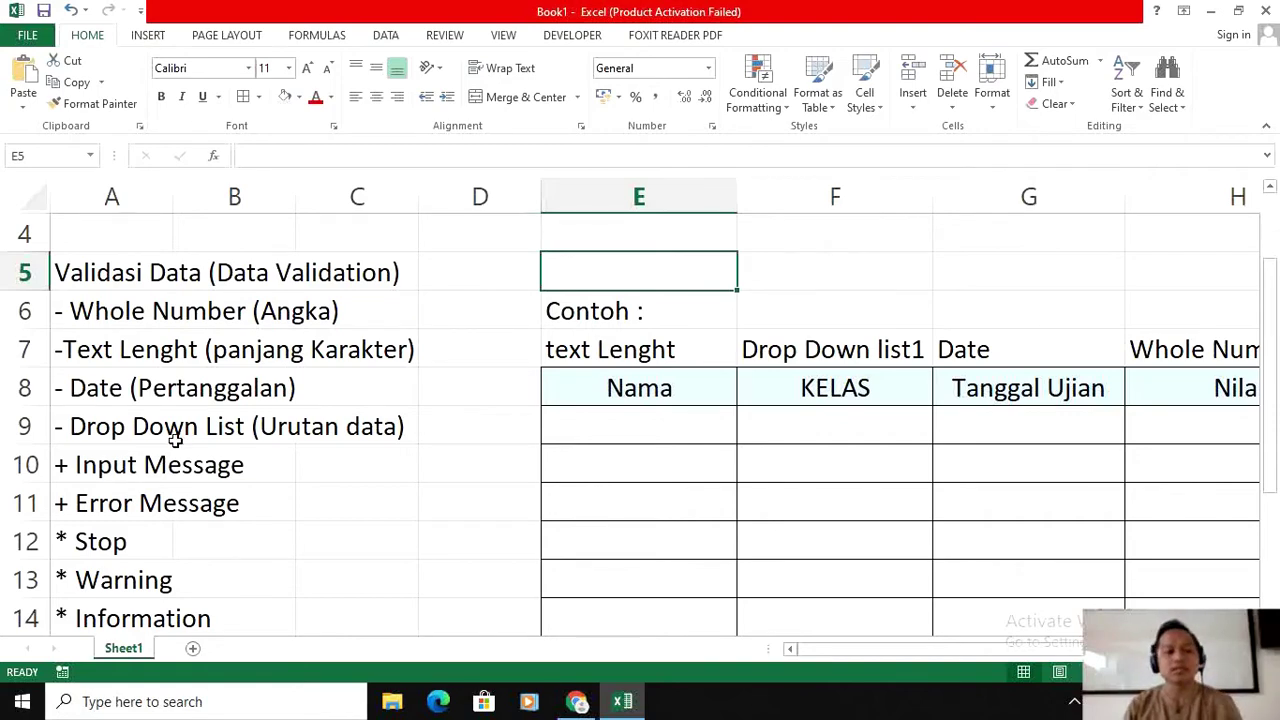
pyautogui.scroll(1, 823, 451)
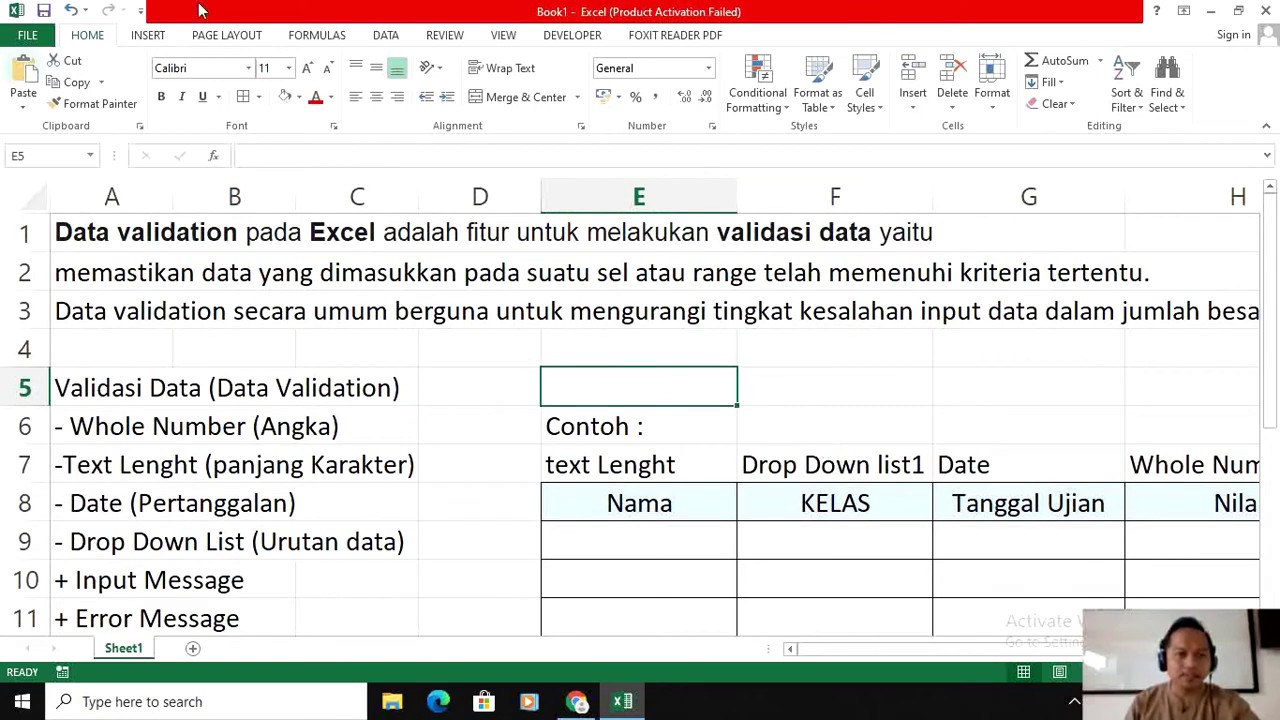
pyautogui.click(387, 36)
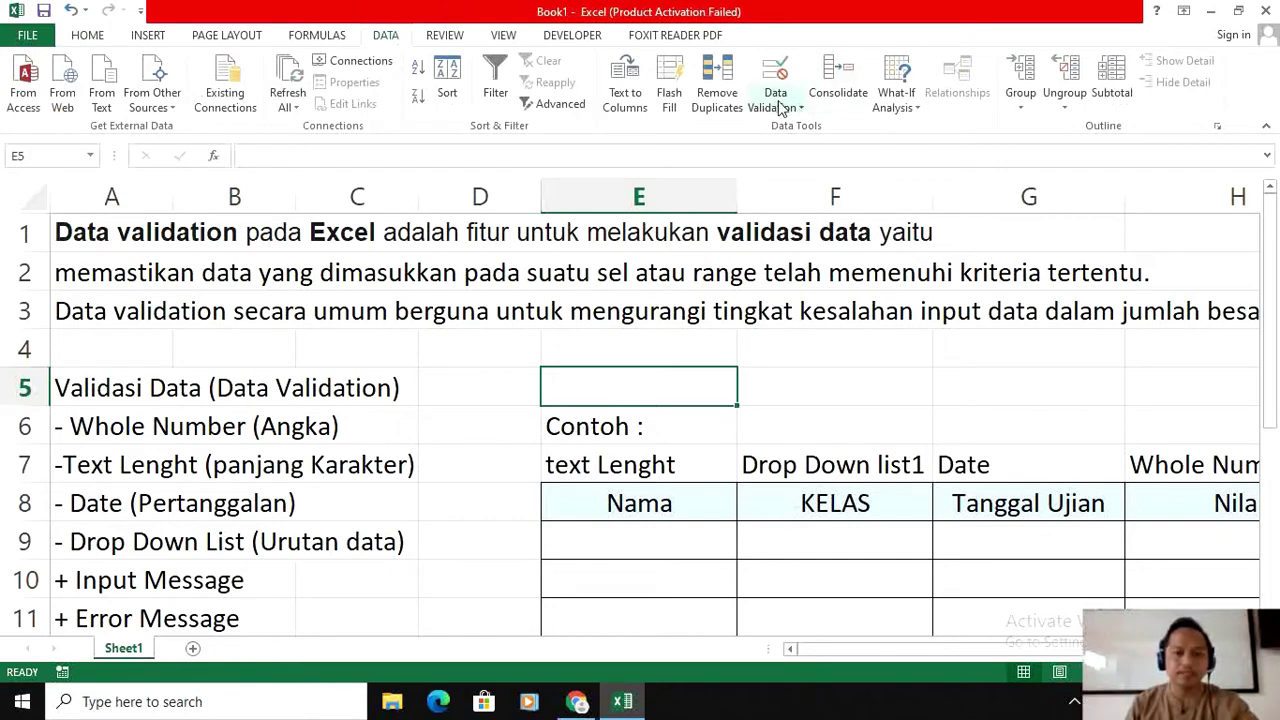
pyautogui.scroll(-1, 803, 125)
pyautogui.scroll(-2, 825, 318)
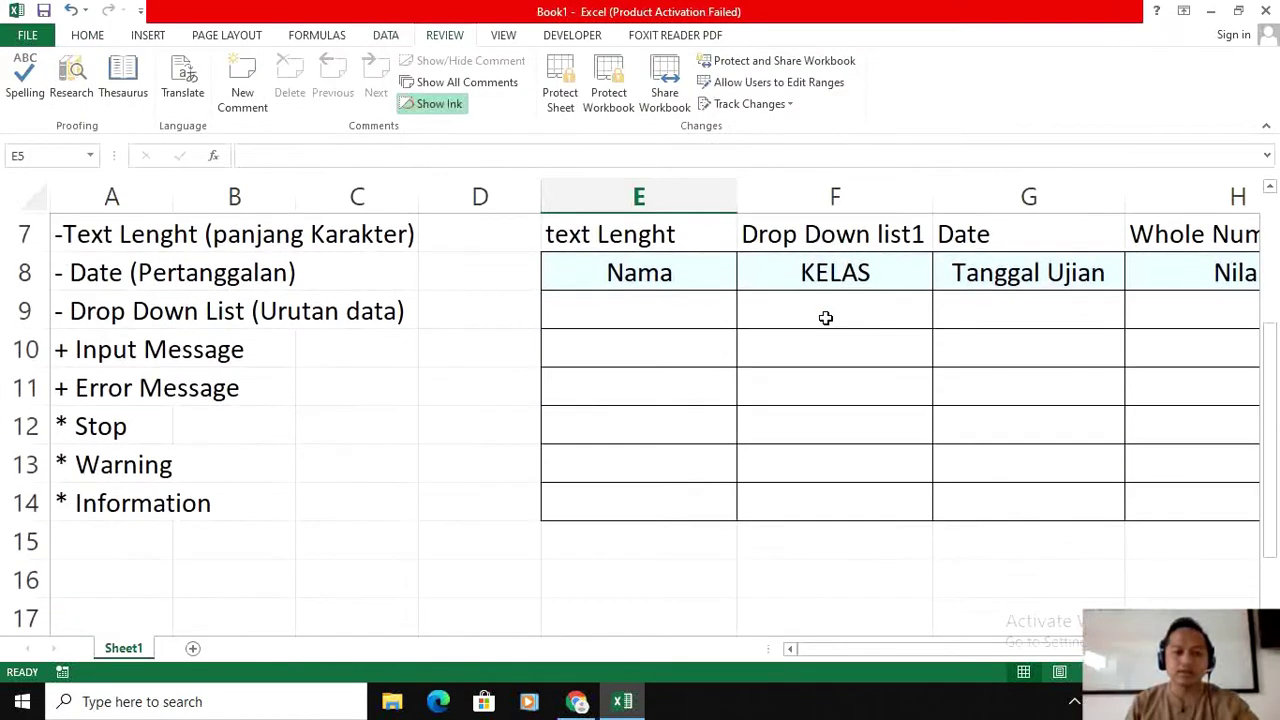
pyautogui.scroll(1, 825, 318)
pyautogui.scroll(-1, 680, 400)
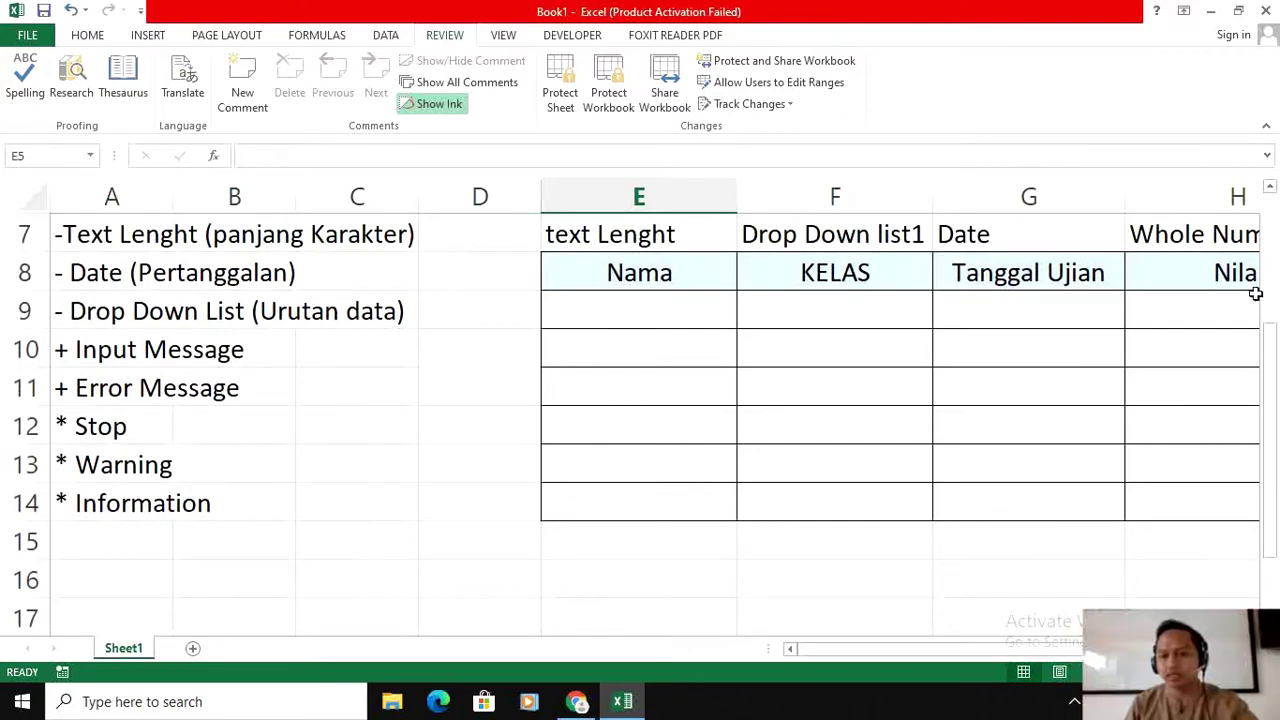
pyautogui.hscroll(3, 1255, 293)
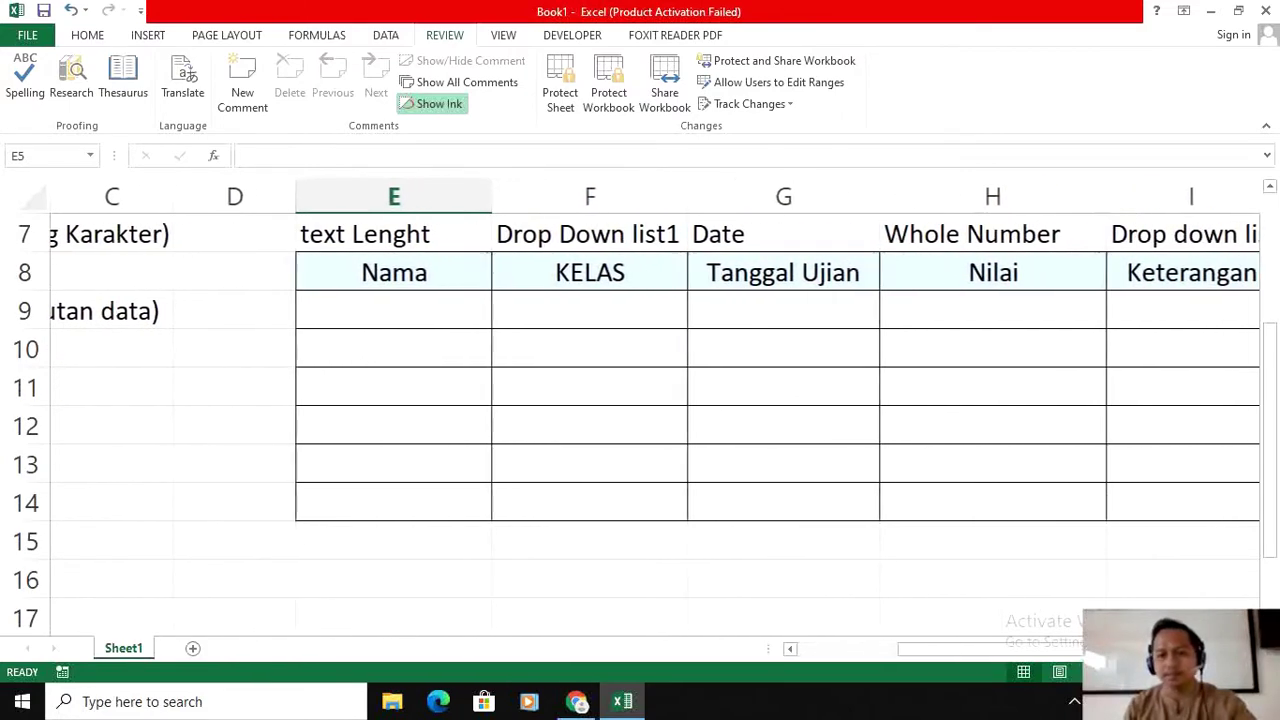
pyautogui.hscroll(1, 655, 400)
pyautogui.hscroll(-3, 1043, 654)
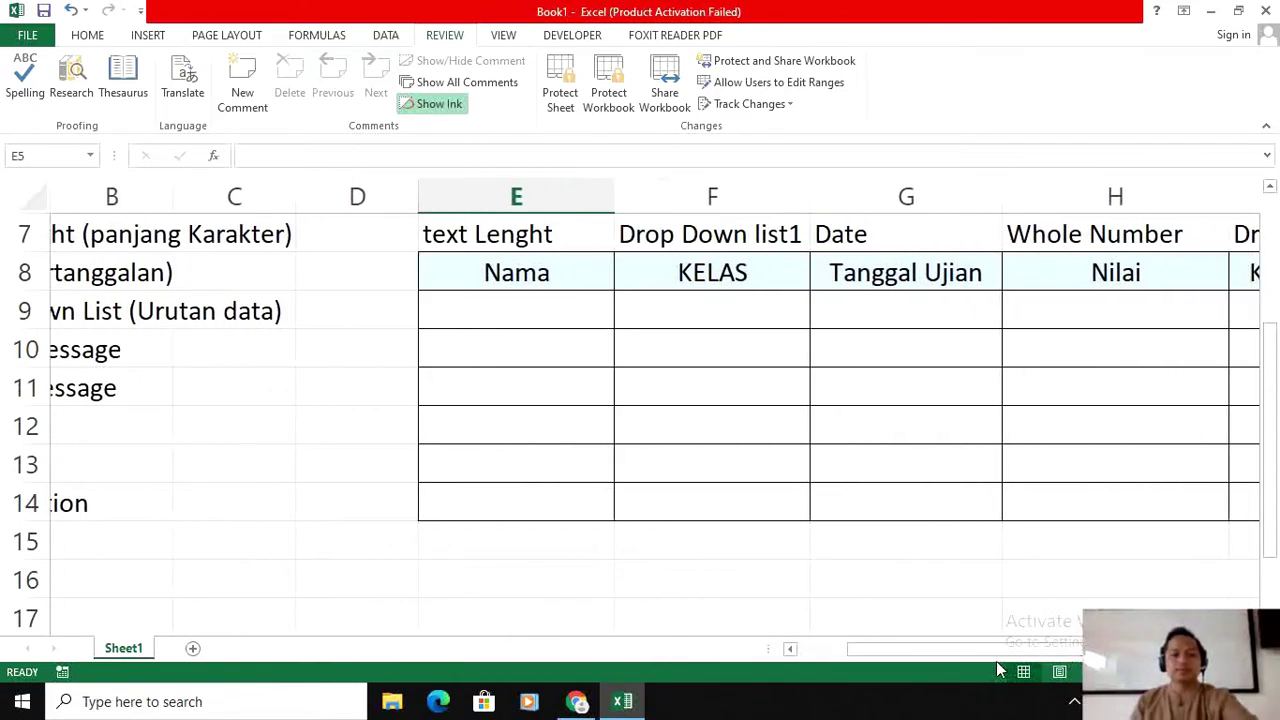
pyautogui.scroll(2, 700, 480)
pyautogui.scroll(-1, 625, 458)
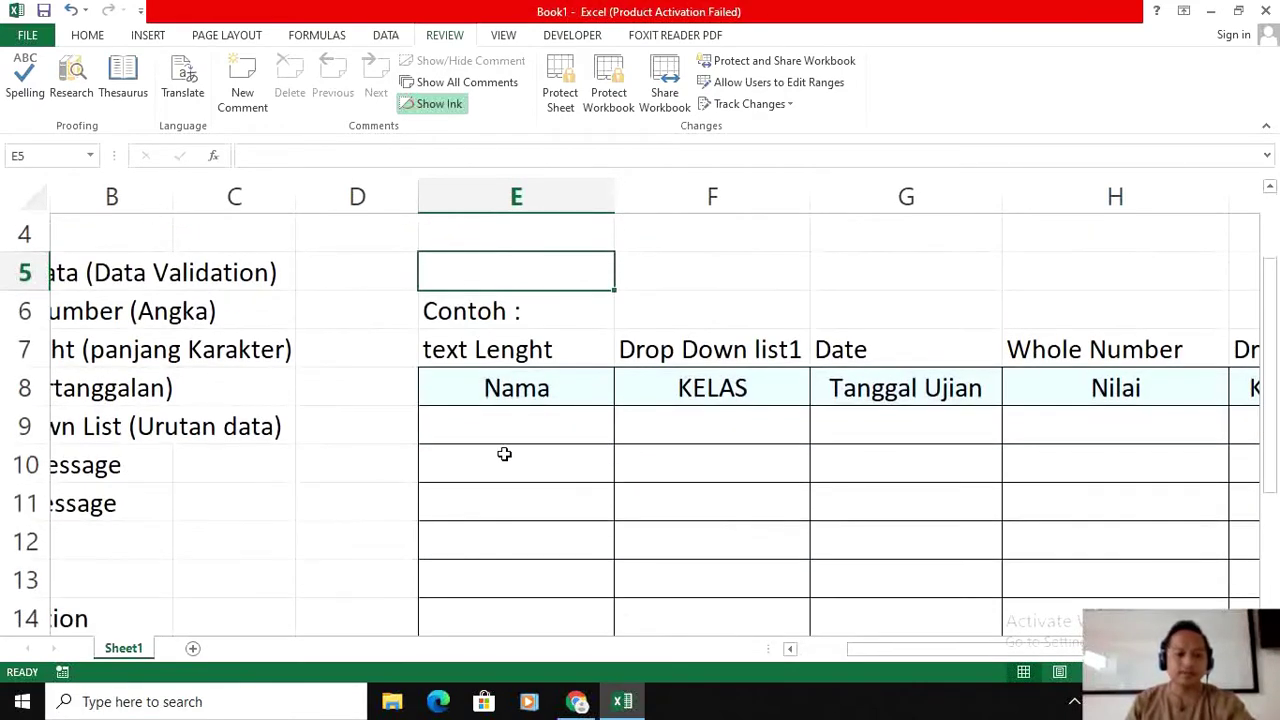
# Step: Type a trial name in the first Nama cell, erase it, and return to that empty cell
pyautogui.click(501, 422)
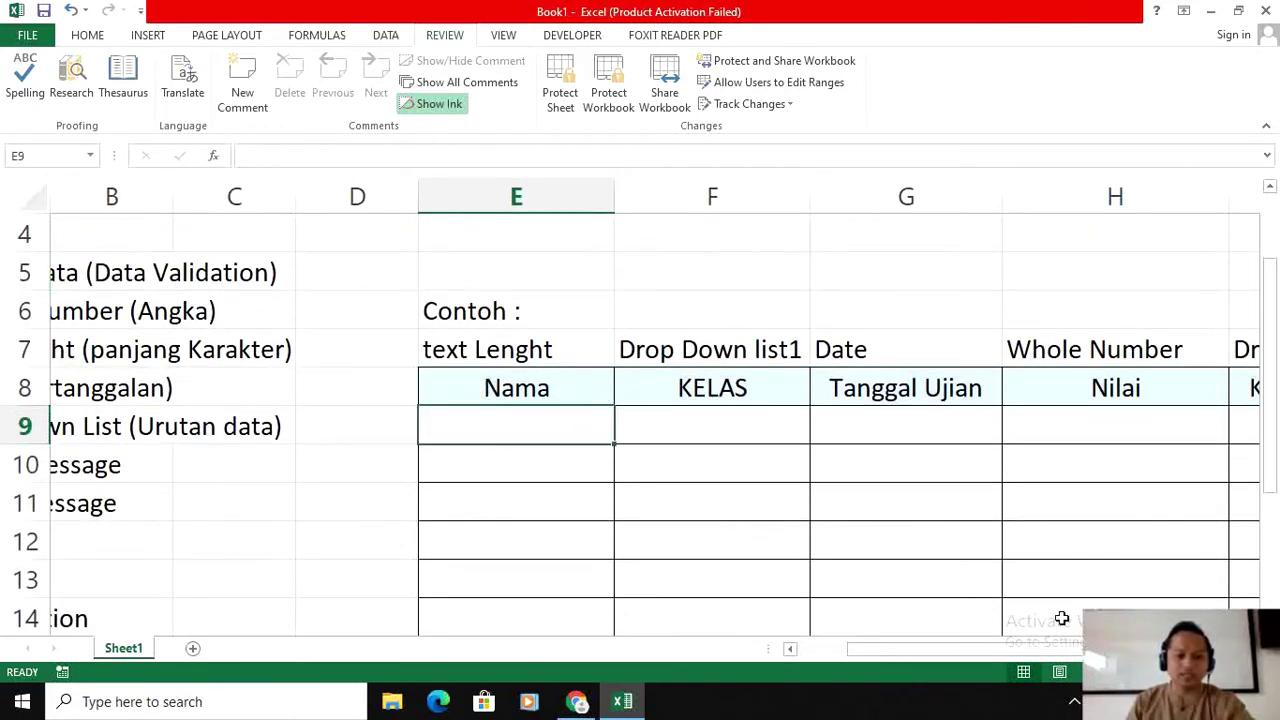
pyautogui.hscroll(-1, 1080, 660)
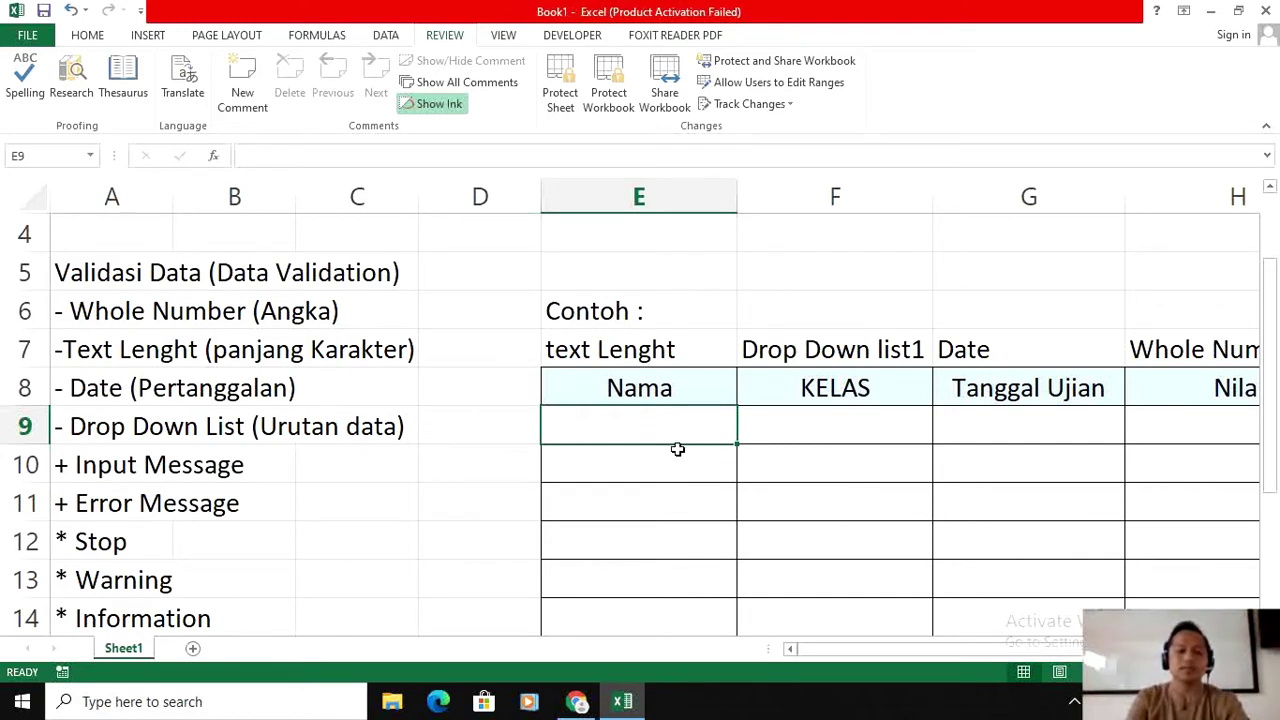
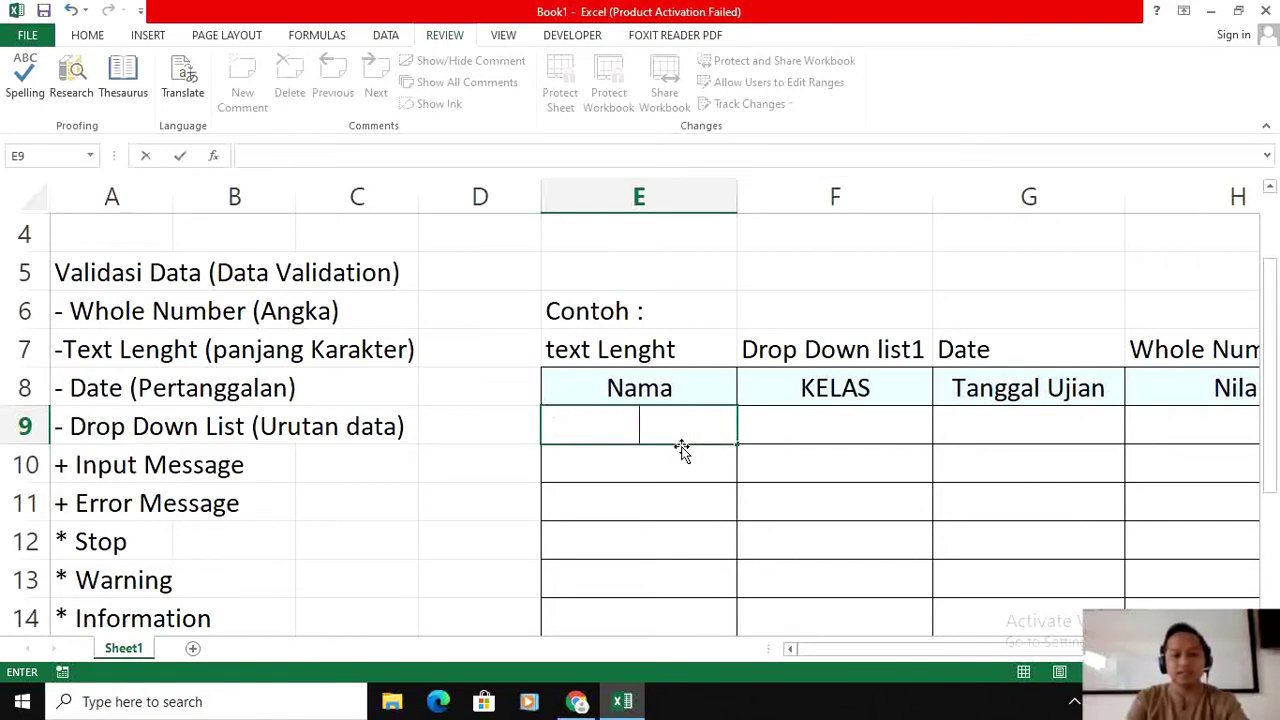
pyautogui.click(692, 457)
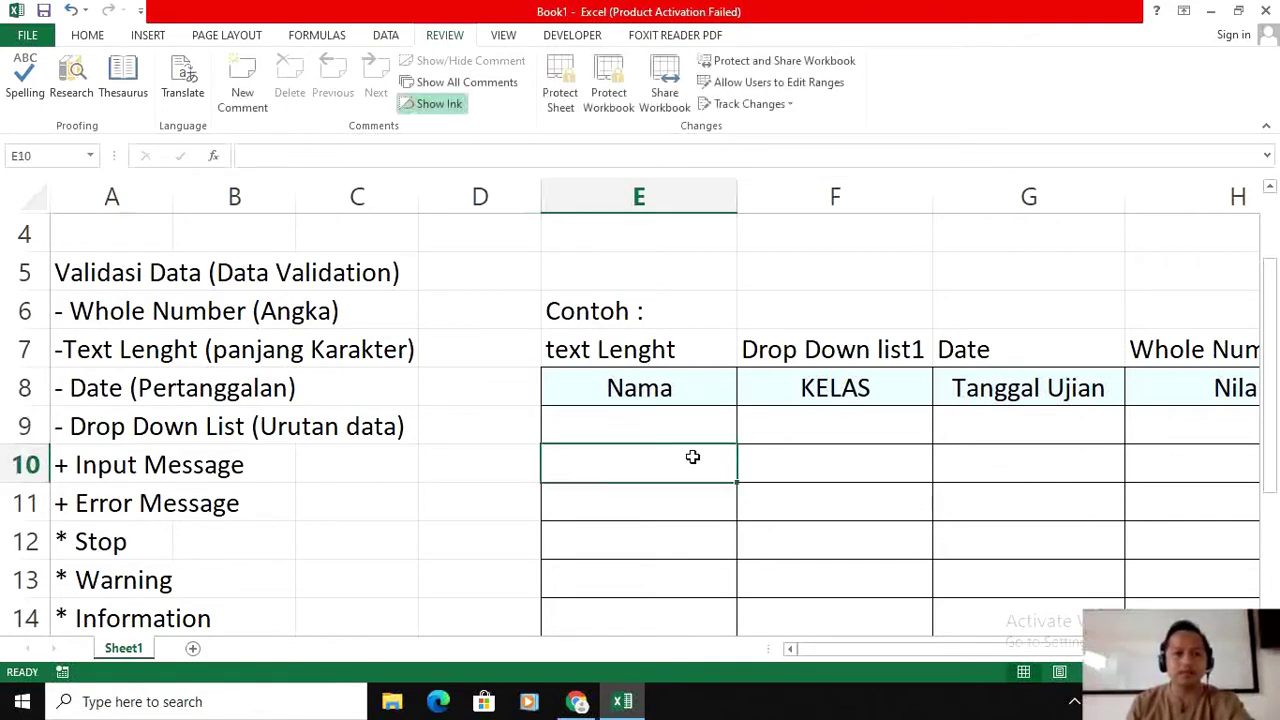
pyautogui.click(392, 38)
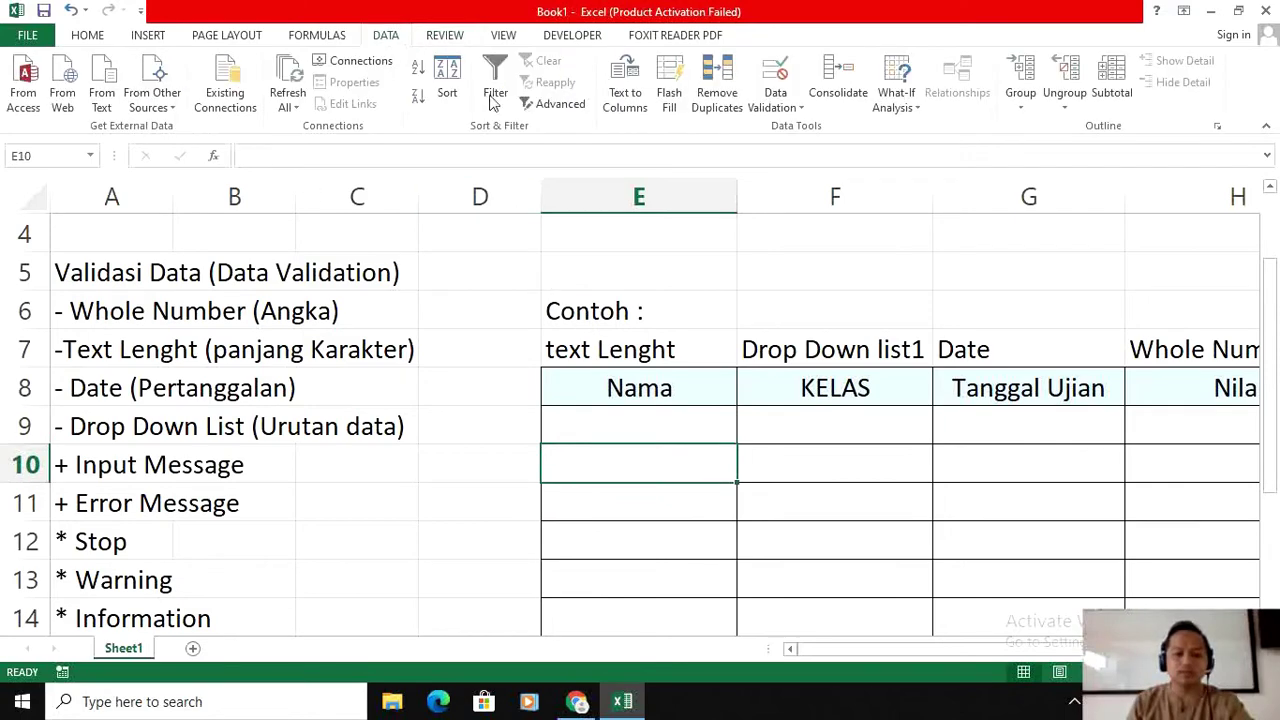
pyautogui.click(644, 435)
# Step: Select the Nama entry cells E9:E14 and open Data Validation
pyautogui.scroll(-2, 729, 449)
pyautogui.scroll(1, 743, 414)
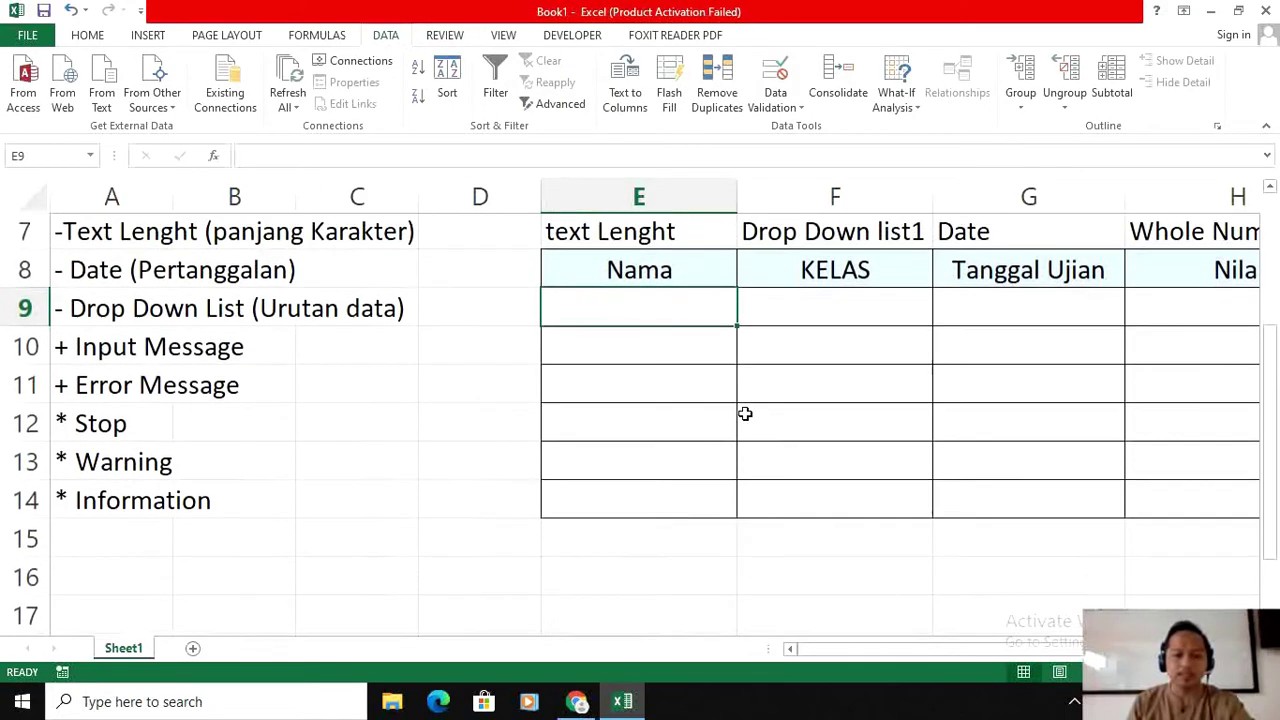
pyautogui.moveTo(650, 310); pyautogui.dragTo(654, 506)
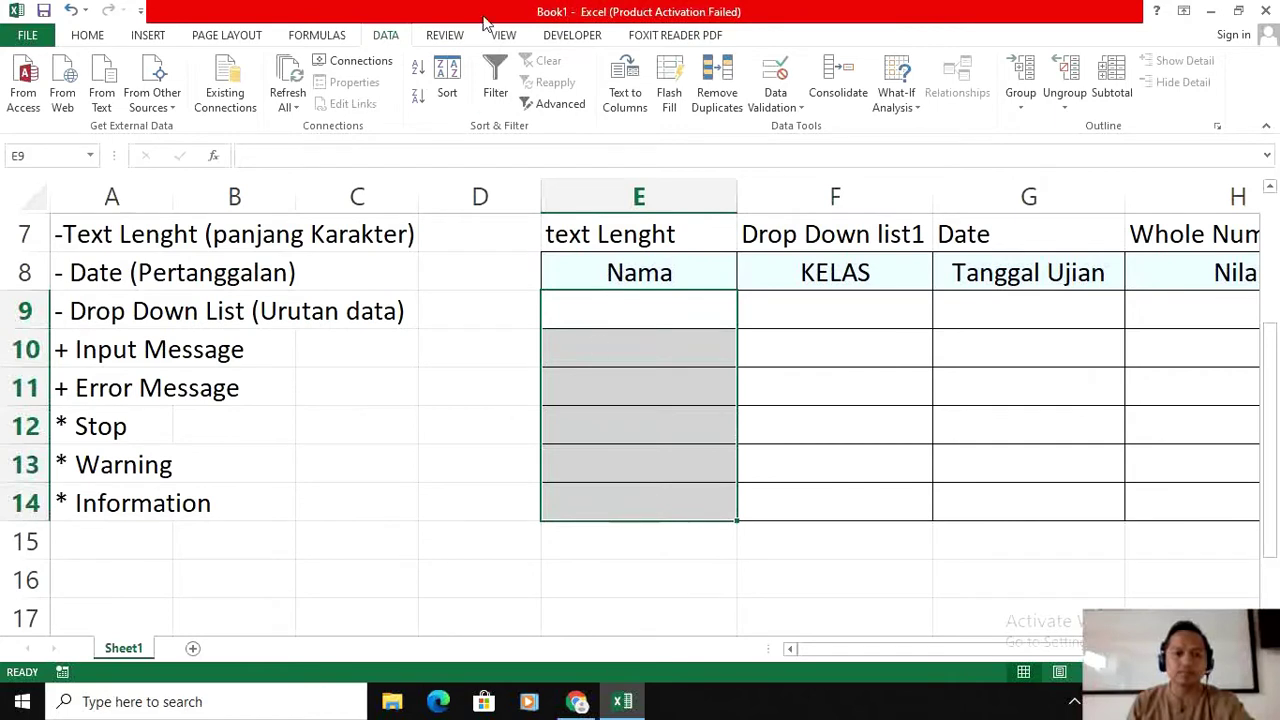
pyautogui.click(793, 106)
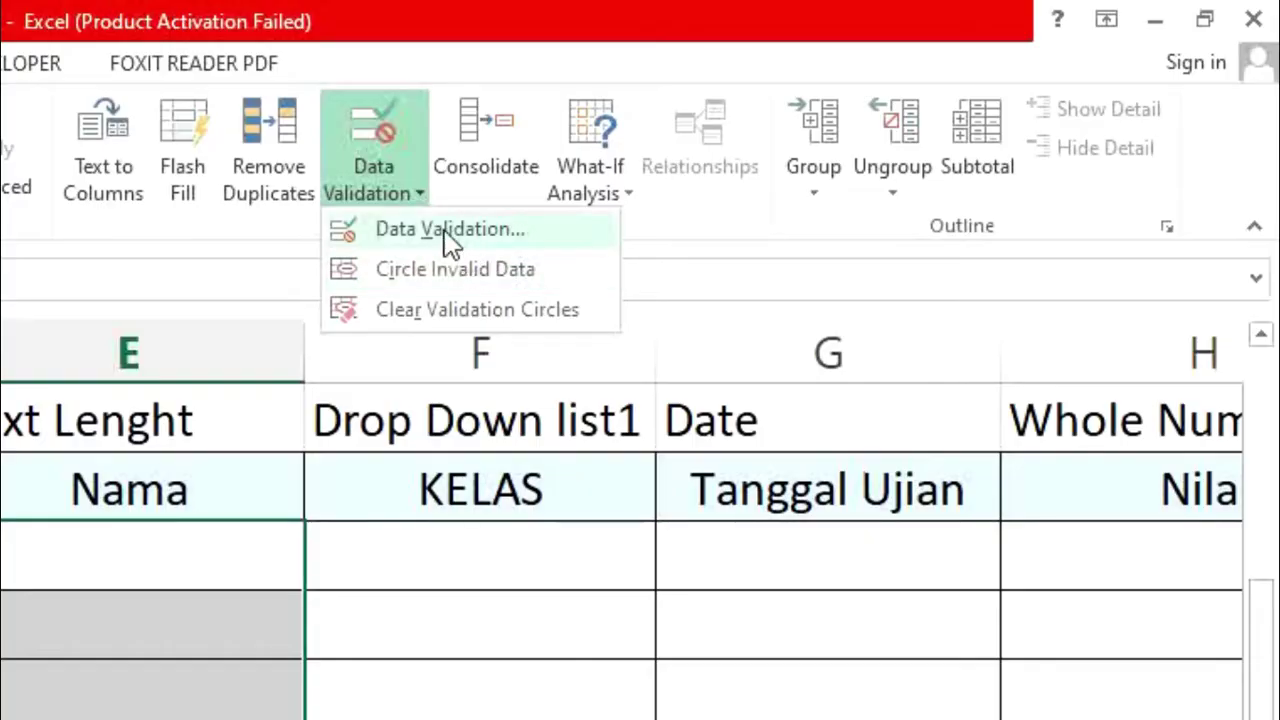
pyautogui.click(815, 128)
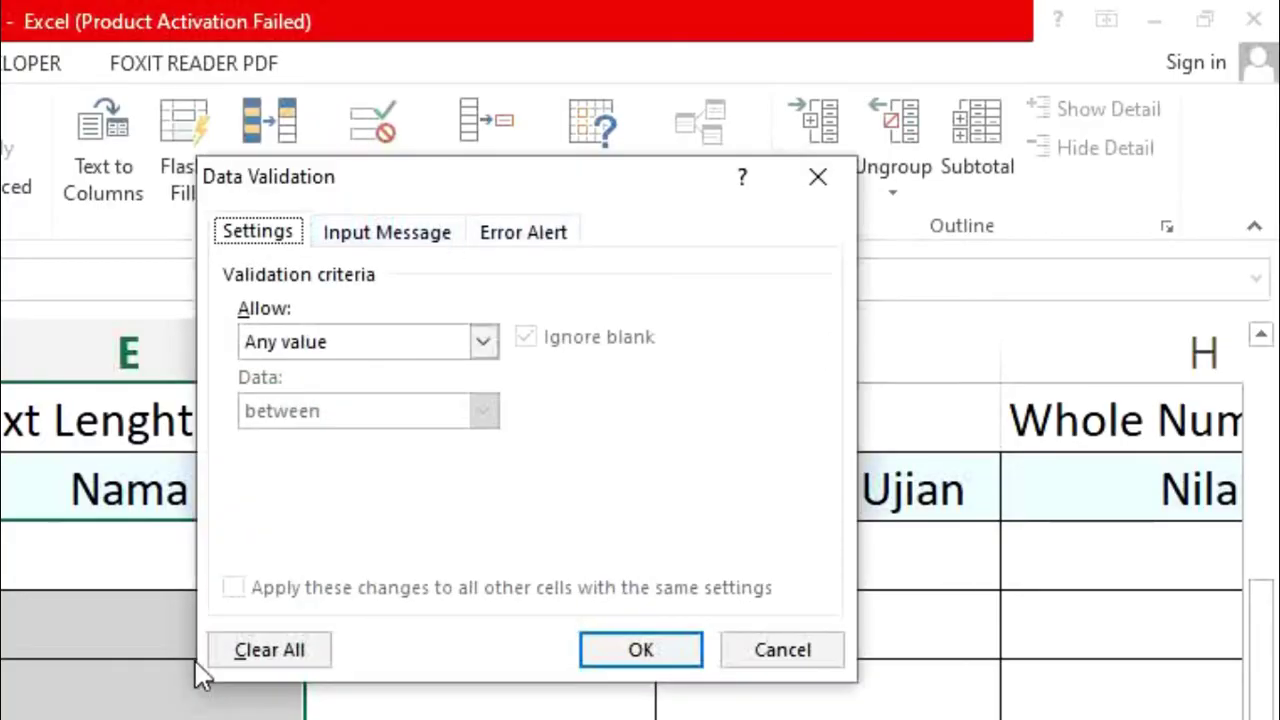
# Step: Set a Text length rule between minimum 3 and maximum 25 characters, and confirm
pyautogui.click(484, 344)
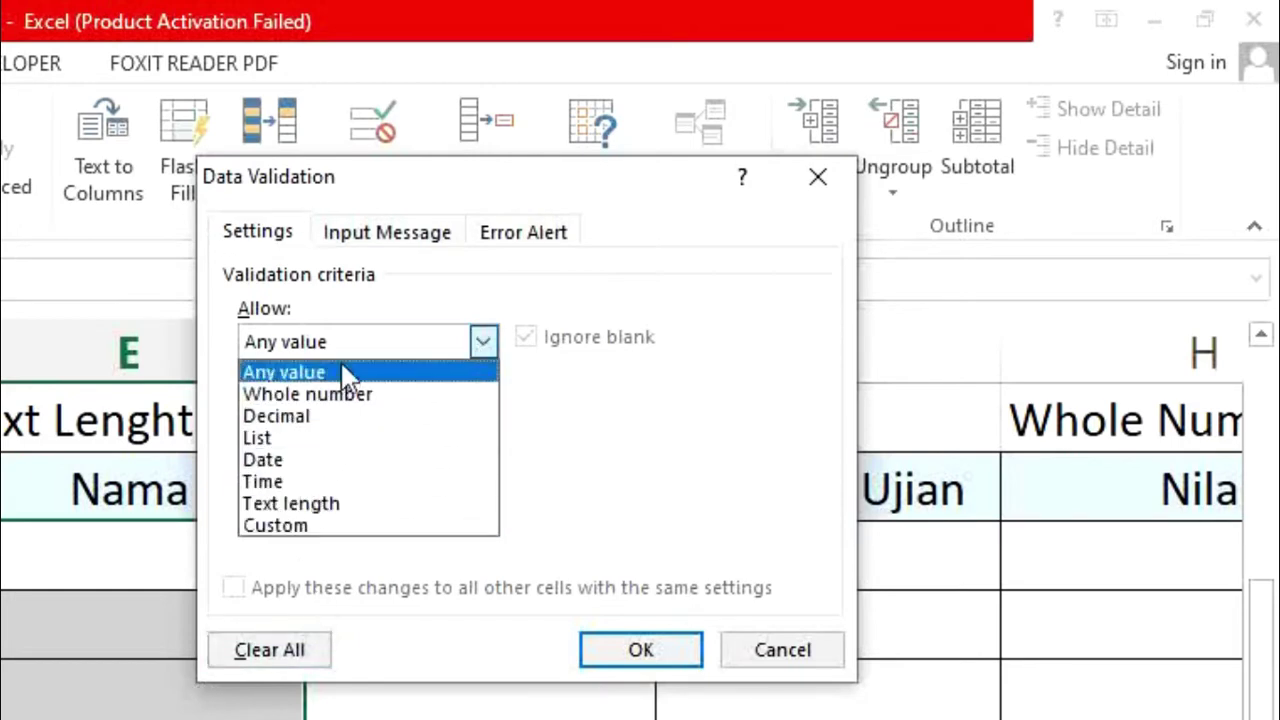
pyautogui.click(345, 504)
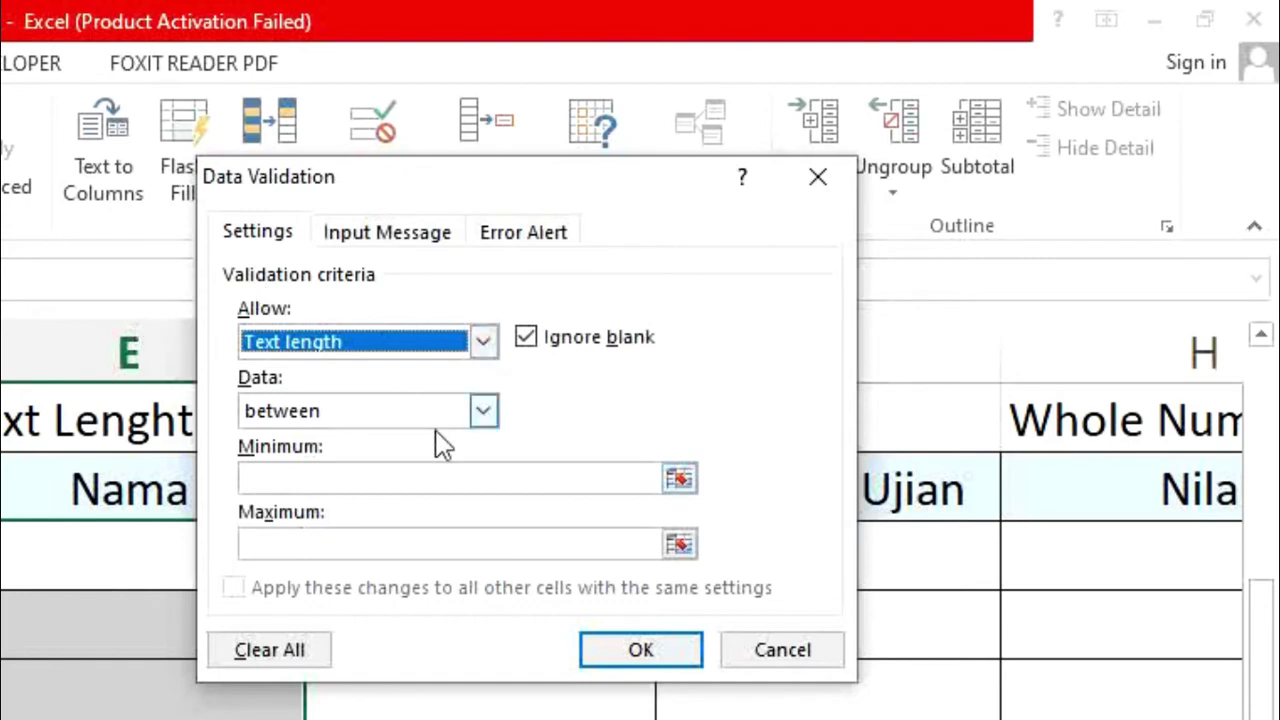
pyautogui.click(484, 411)
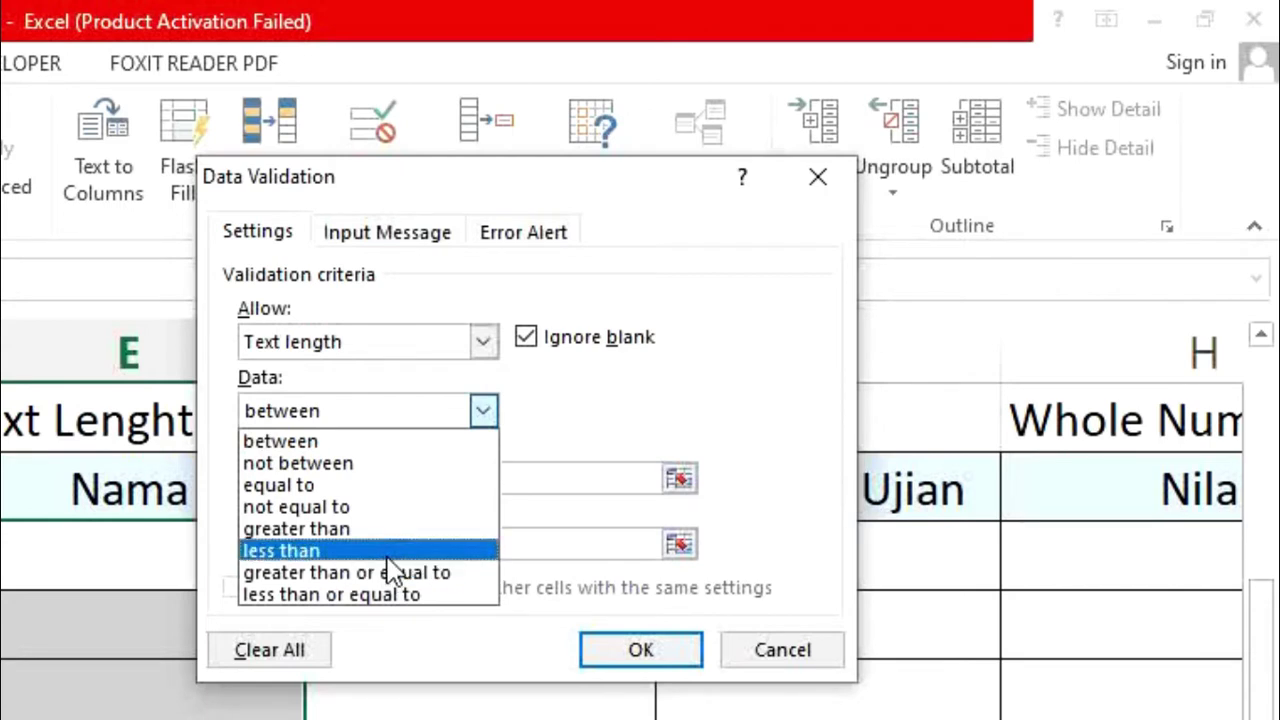
pyautogui.click(365, 441)
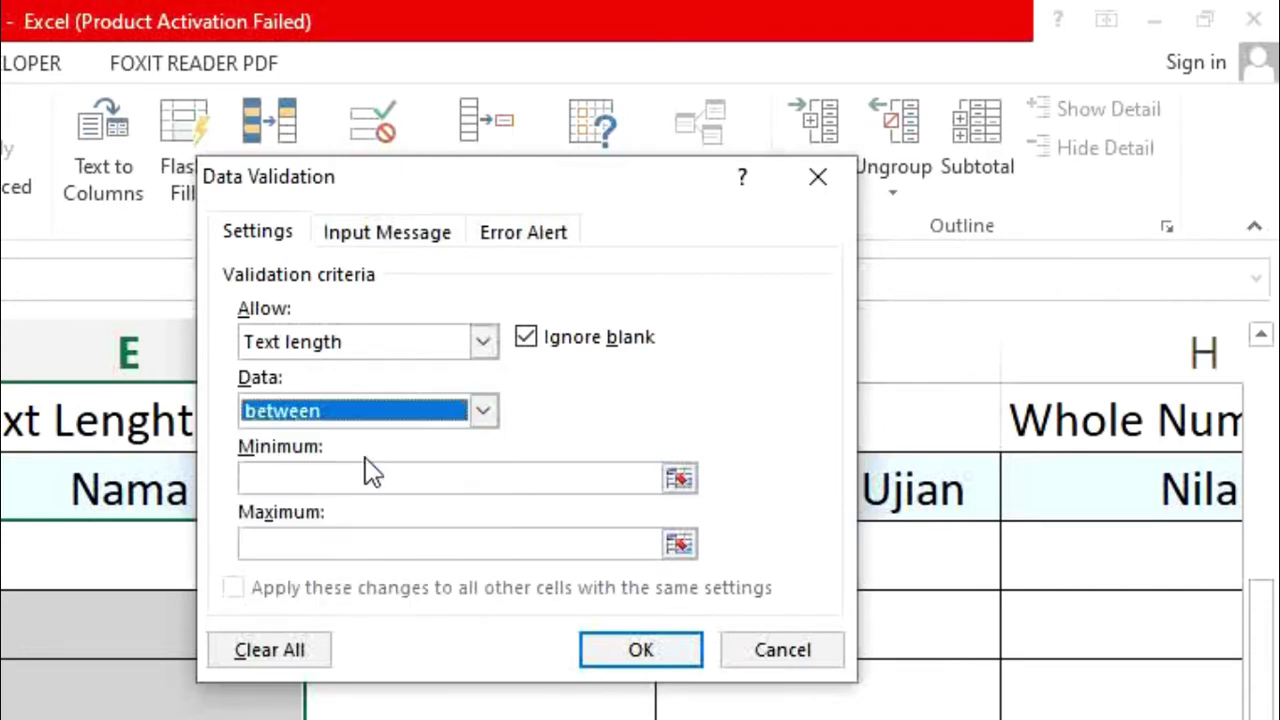
pyautogui.click(357, 482)
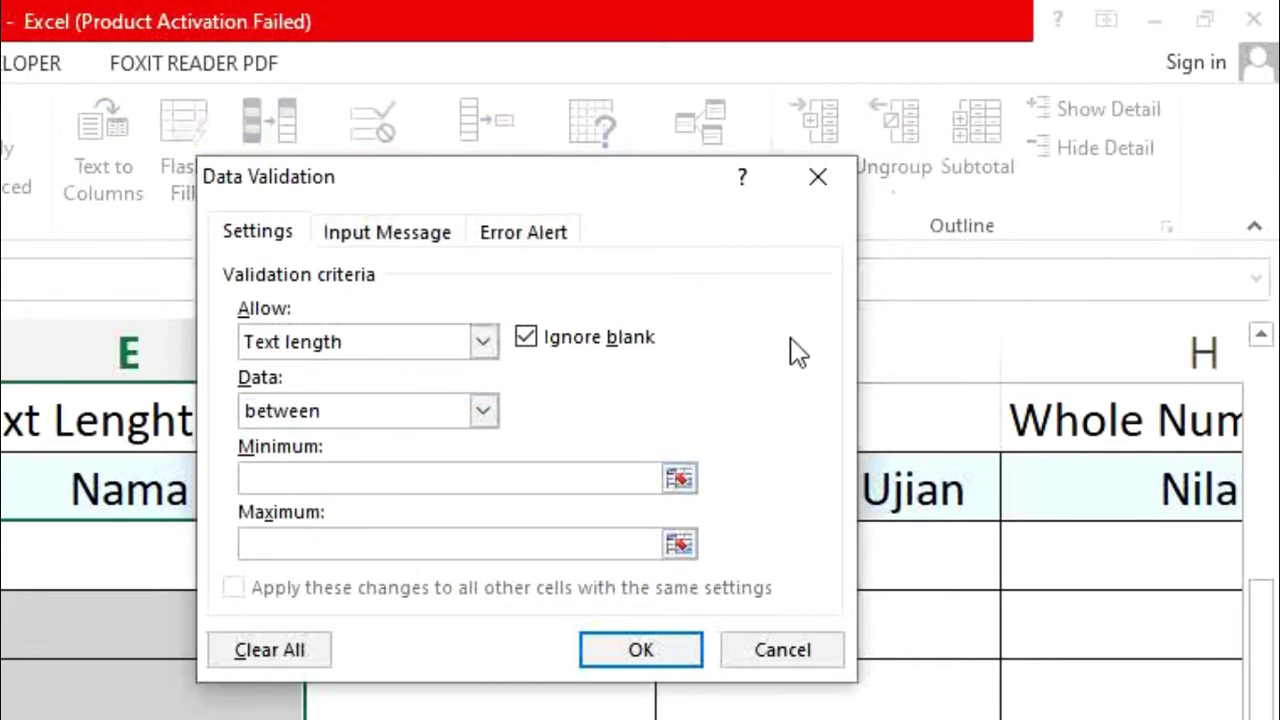
pyautogui.write('3')
pyautogui.click(477, 548)
pyautogui.write('25')
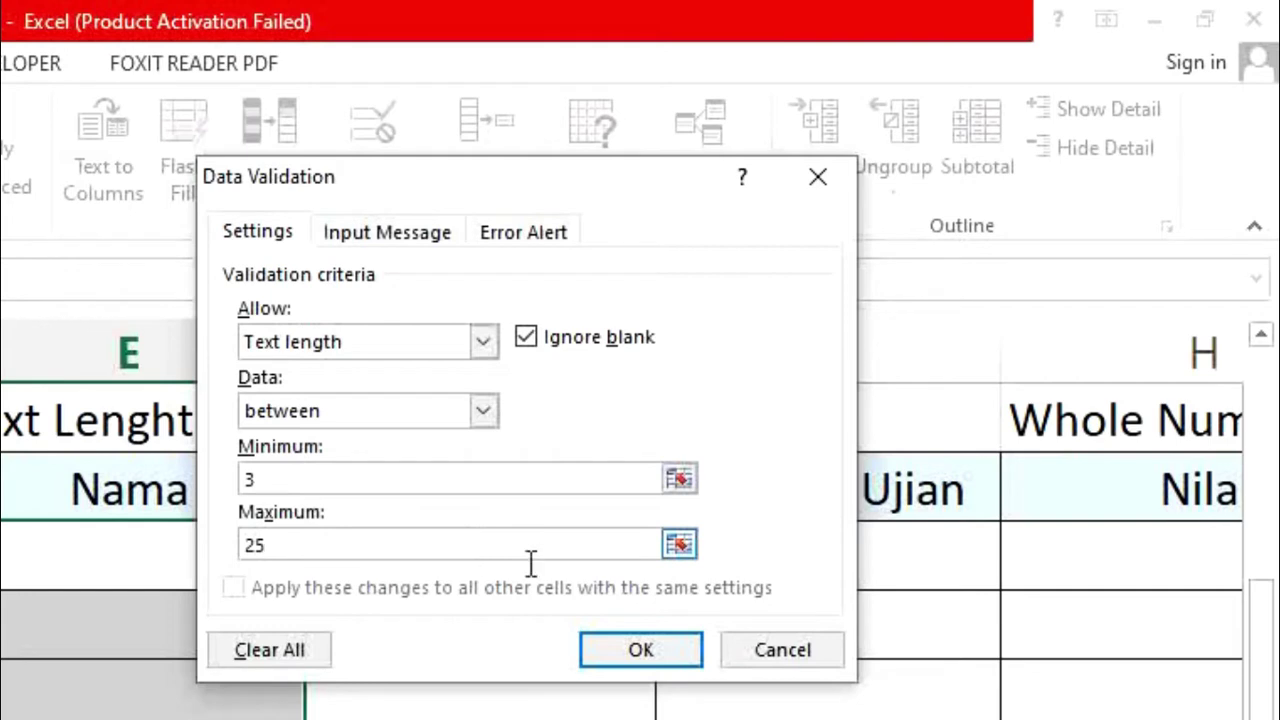
pyautogui.click(660, 652)
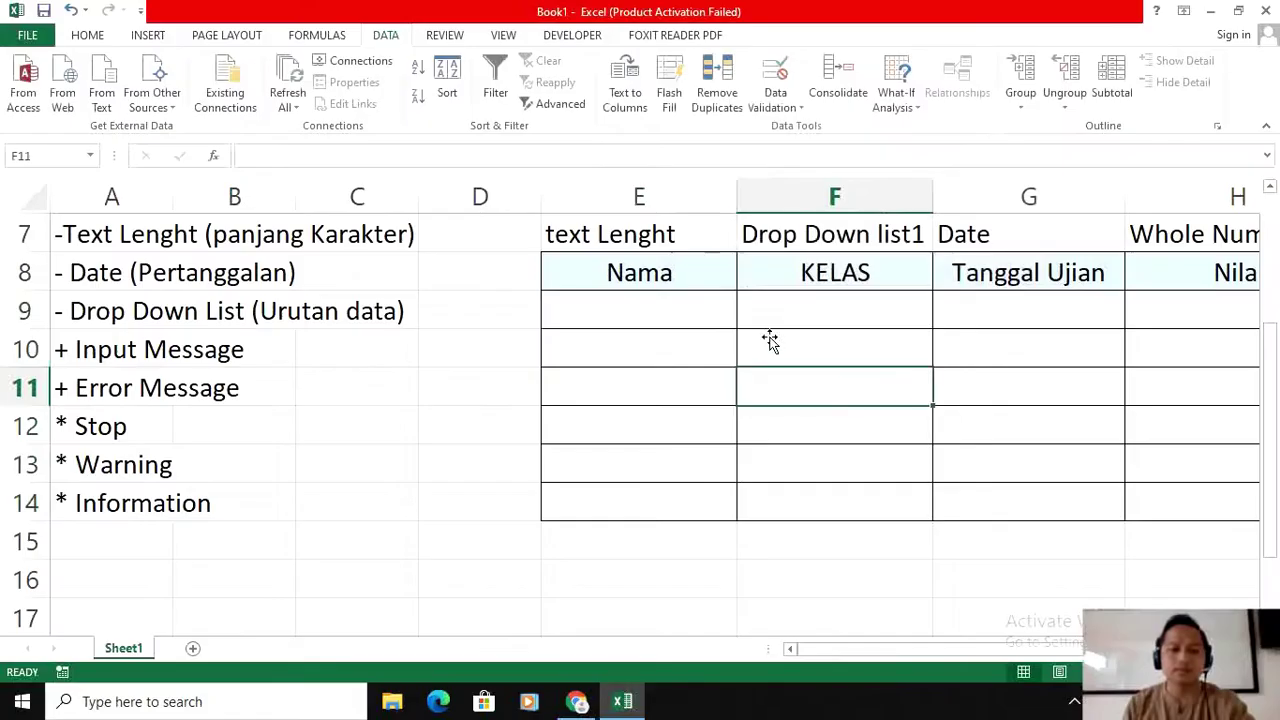
# Step: Enter a four-letter name in E9 and confirm a two-letter name is rejected
pyautogui.click(150, 560)
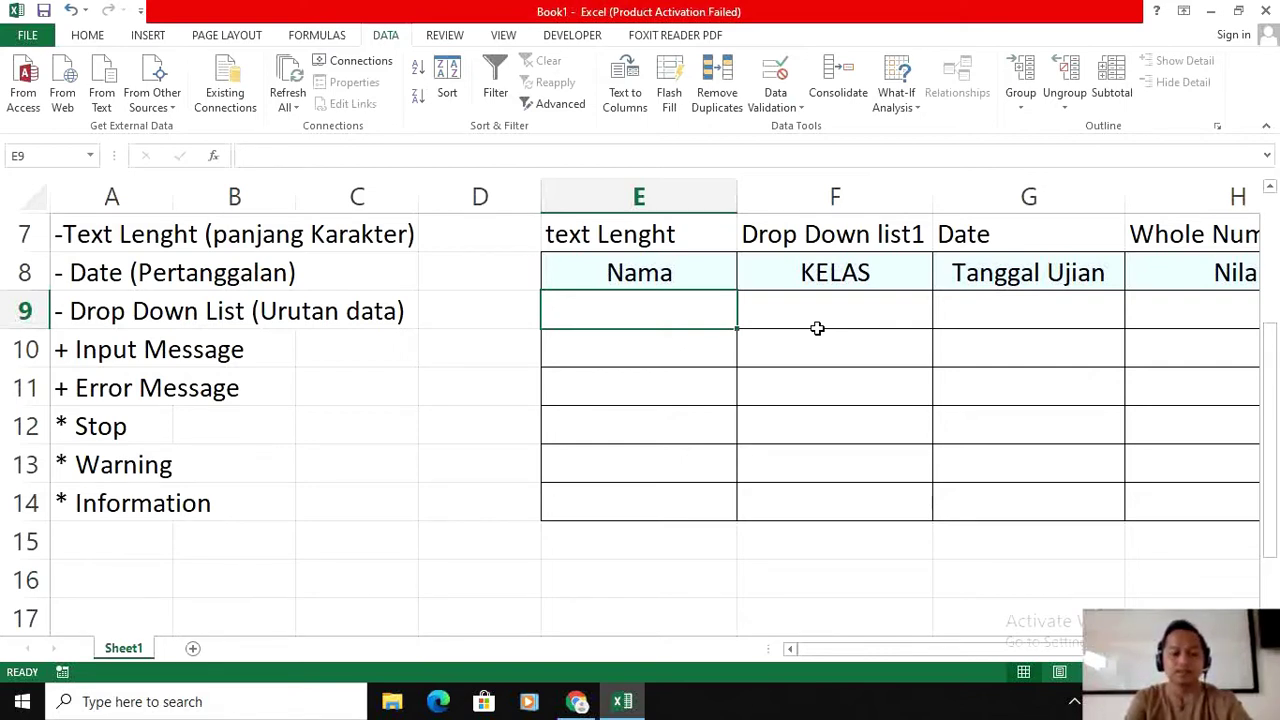
pyautogui.write('Deva')
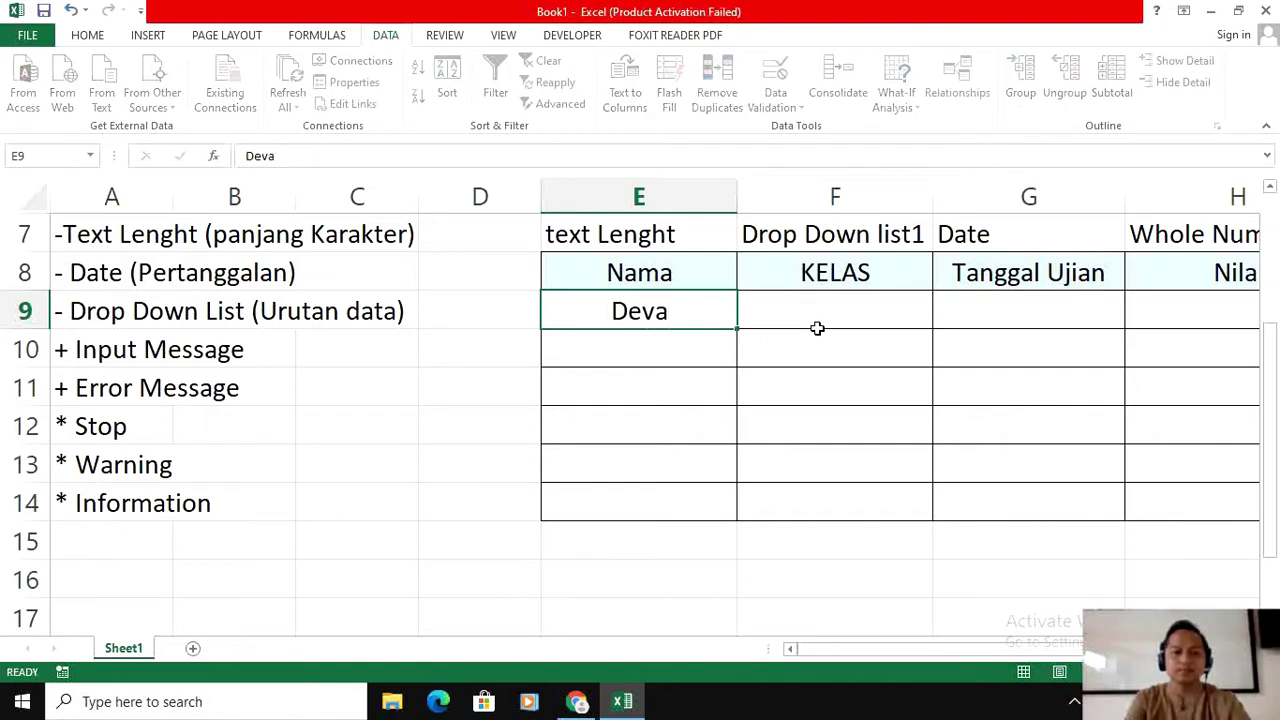
pyautogui.press('Return')
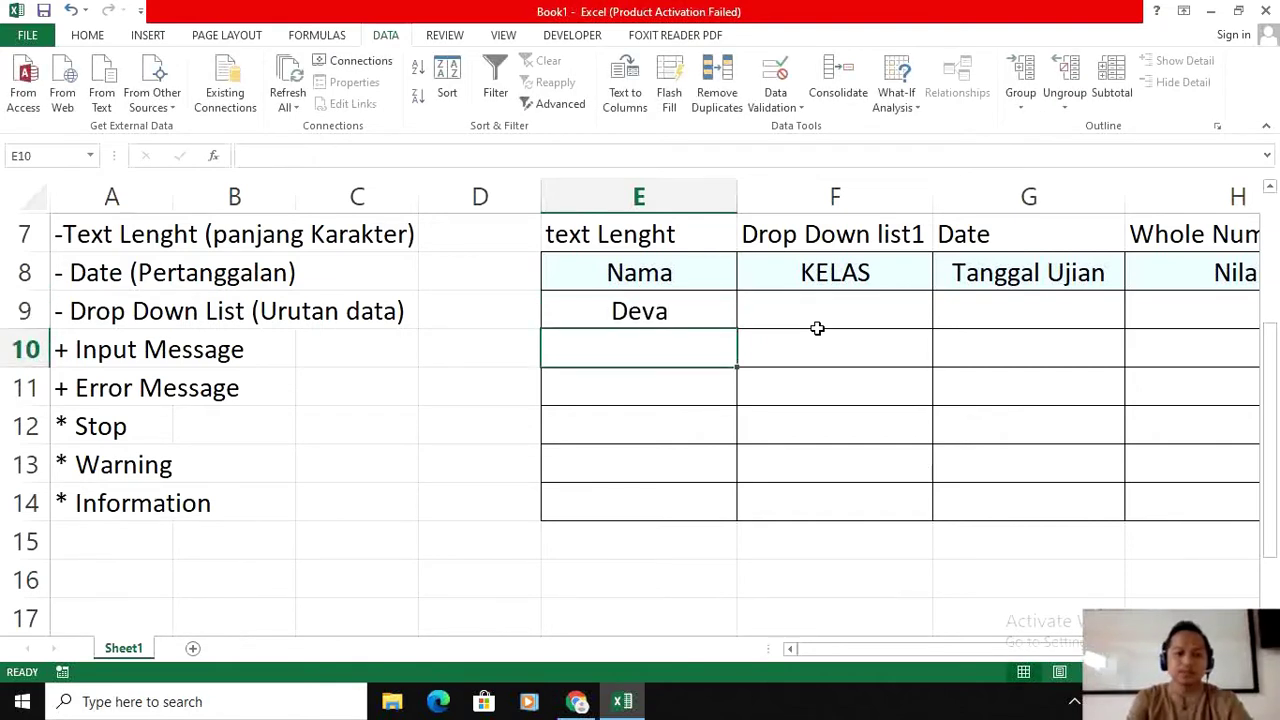
pyautogui.write('De')
pyautogui.press('BackSpace')
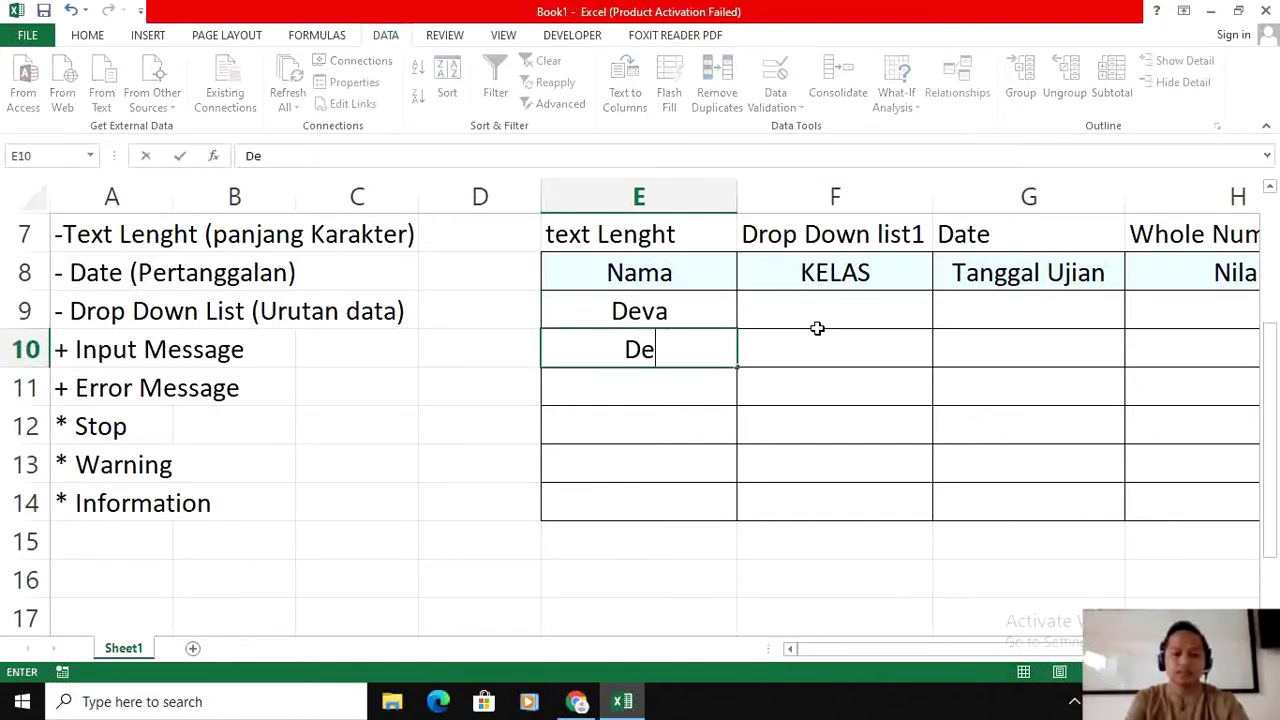
pyautogui.press('Return')
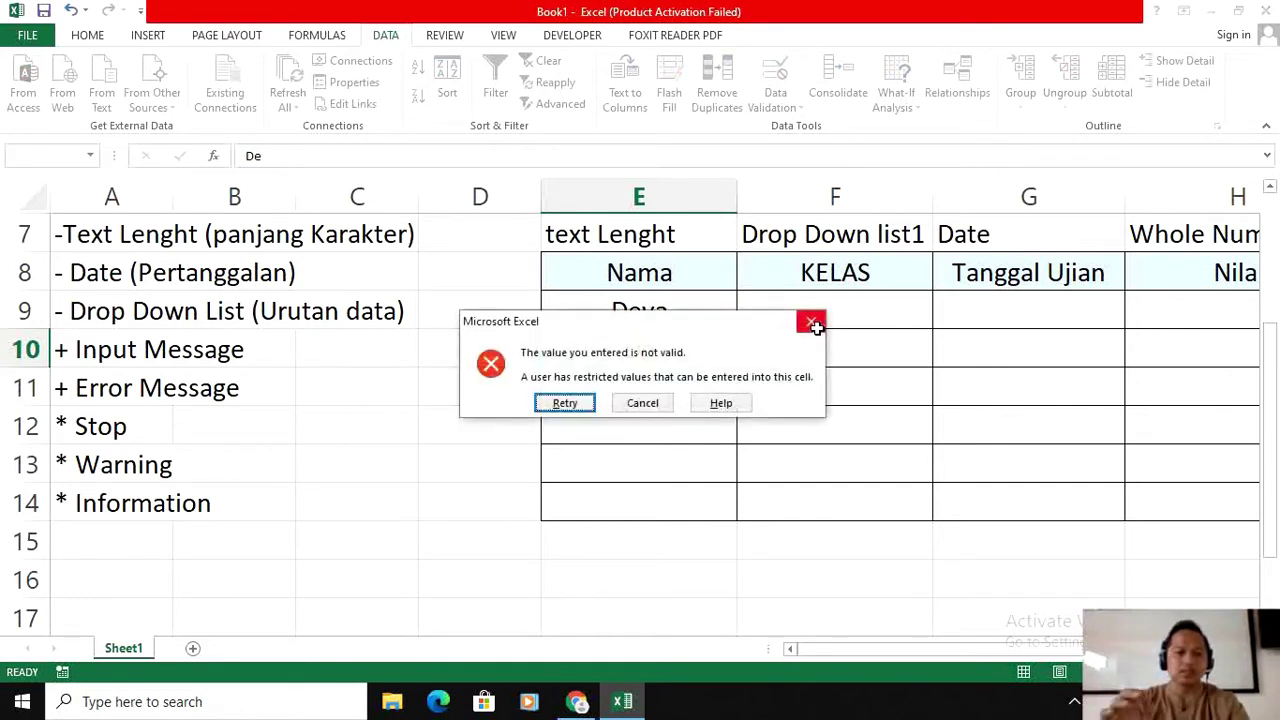
pyautogui.click(811, 322)
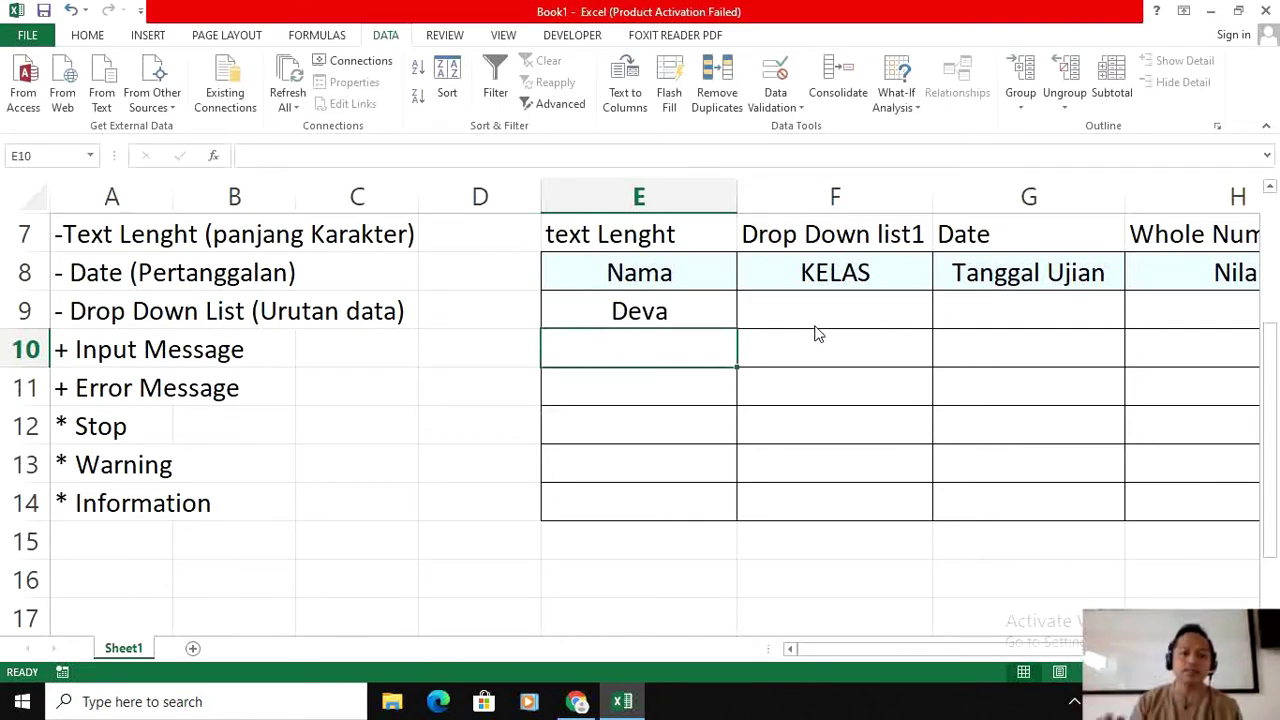
# Step: Enter a three-letter name in E10 and confirm an overlong name is rejected in E11
pyautogui.write('Aan')
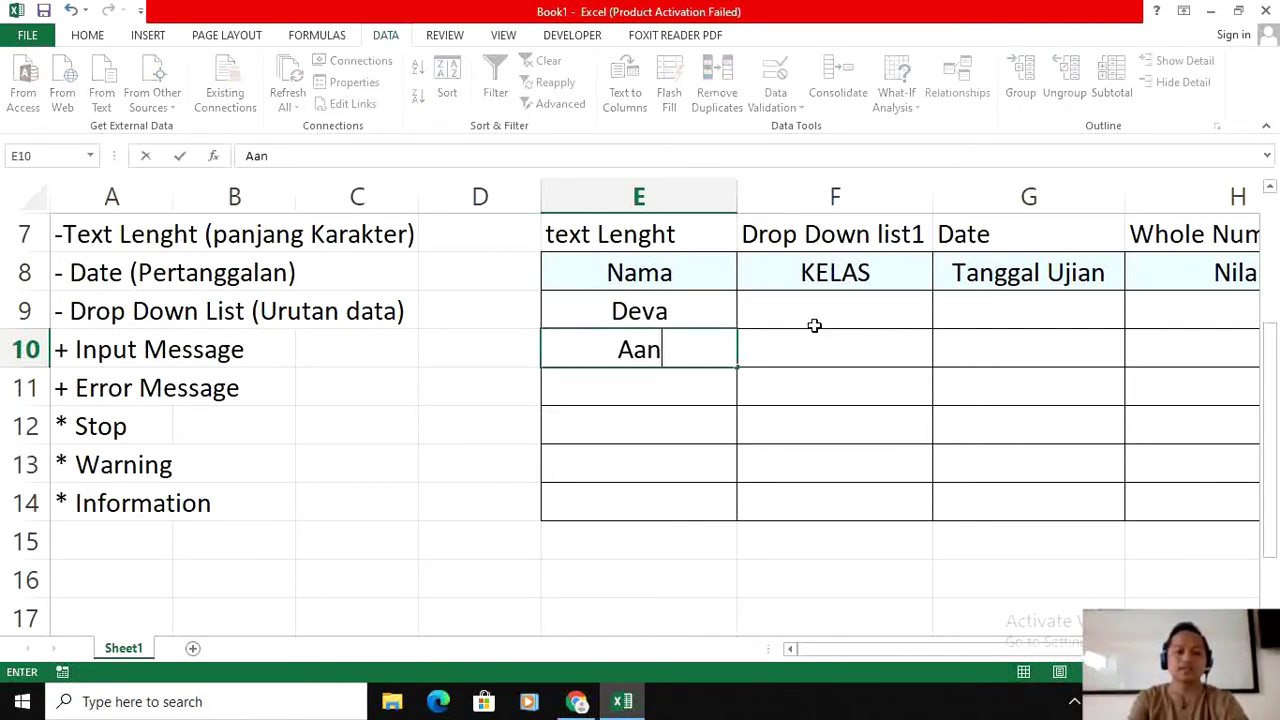
pyautogui.press('Return')
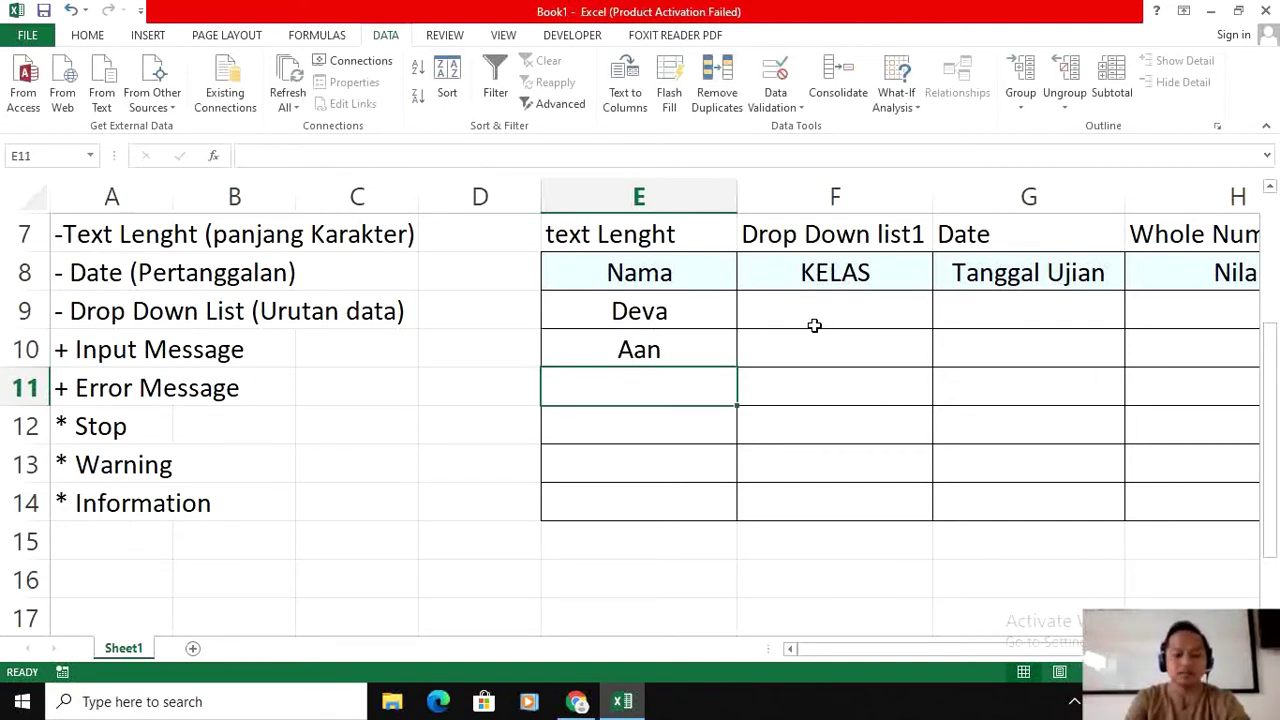
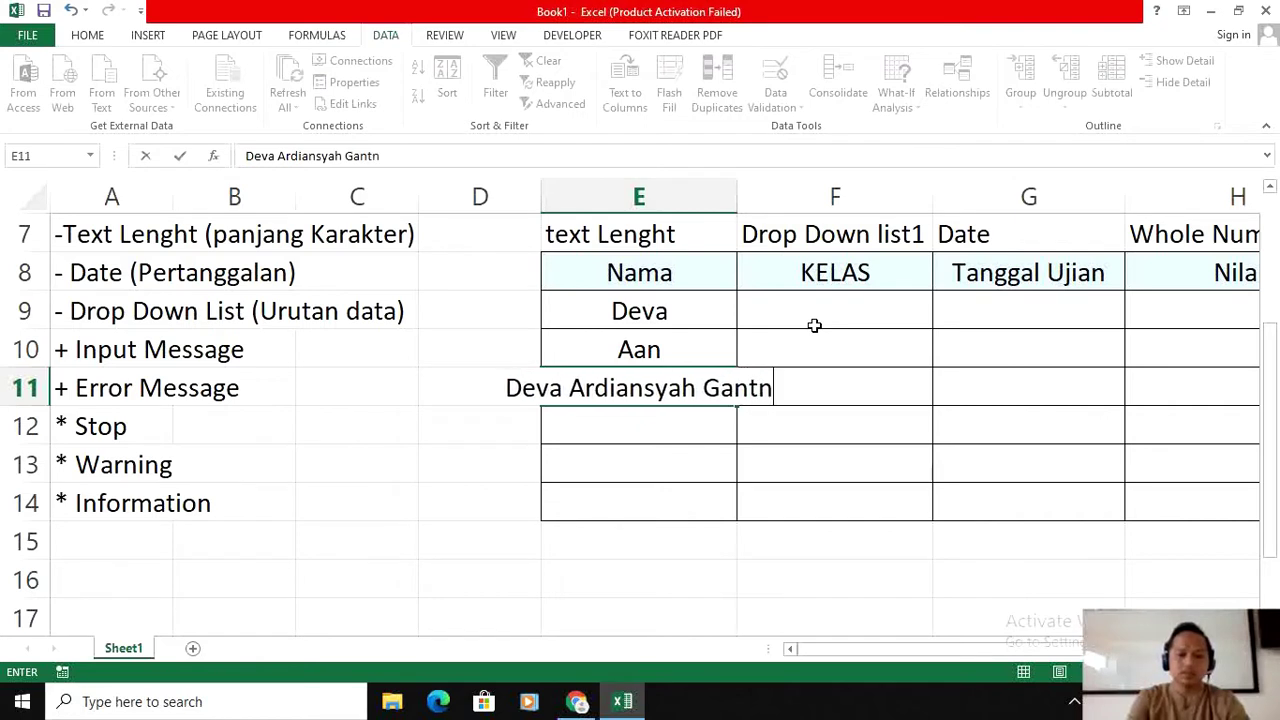
pyautogui.write('eng')
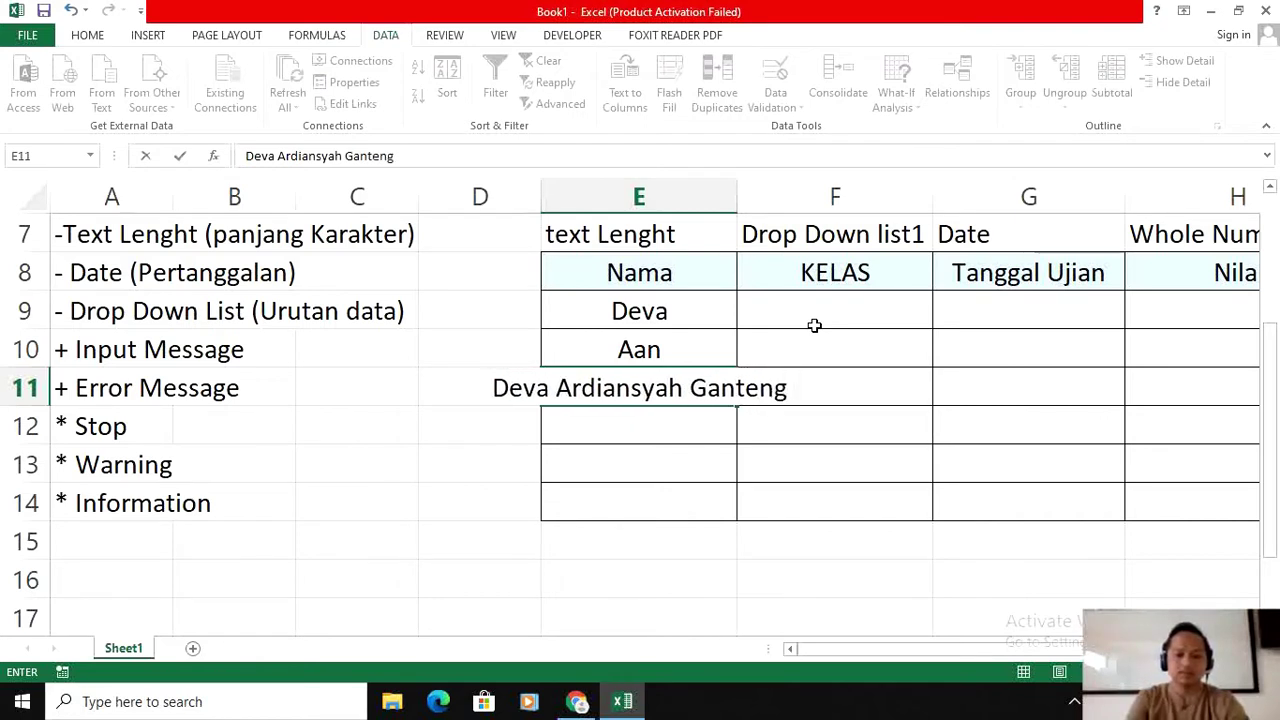
pyautogui.write(' banget')
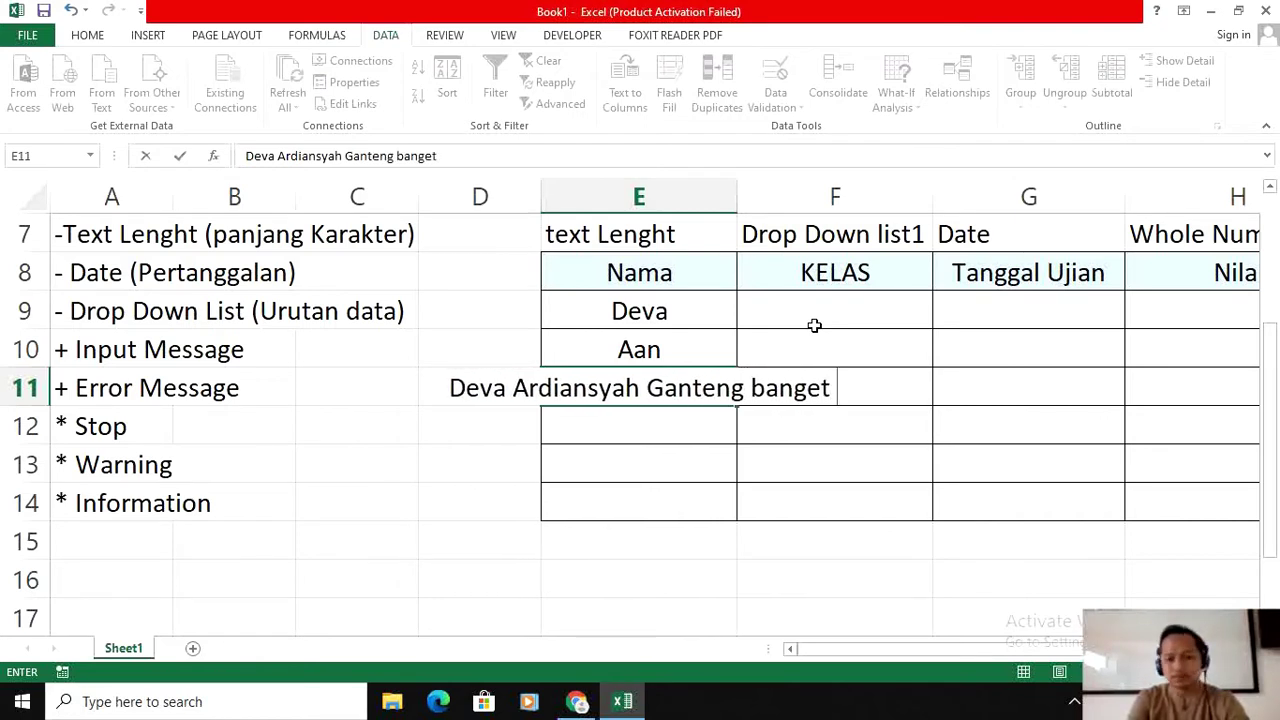
pyautogui.write(' sekali')
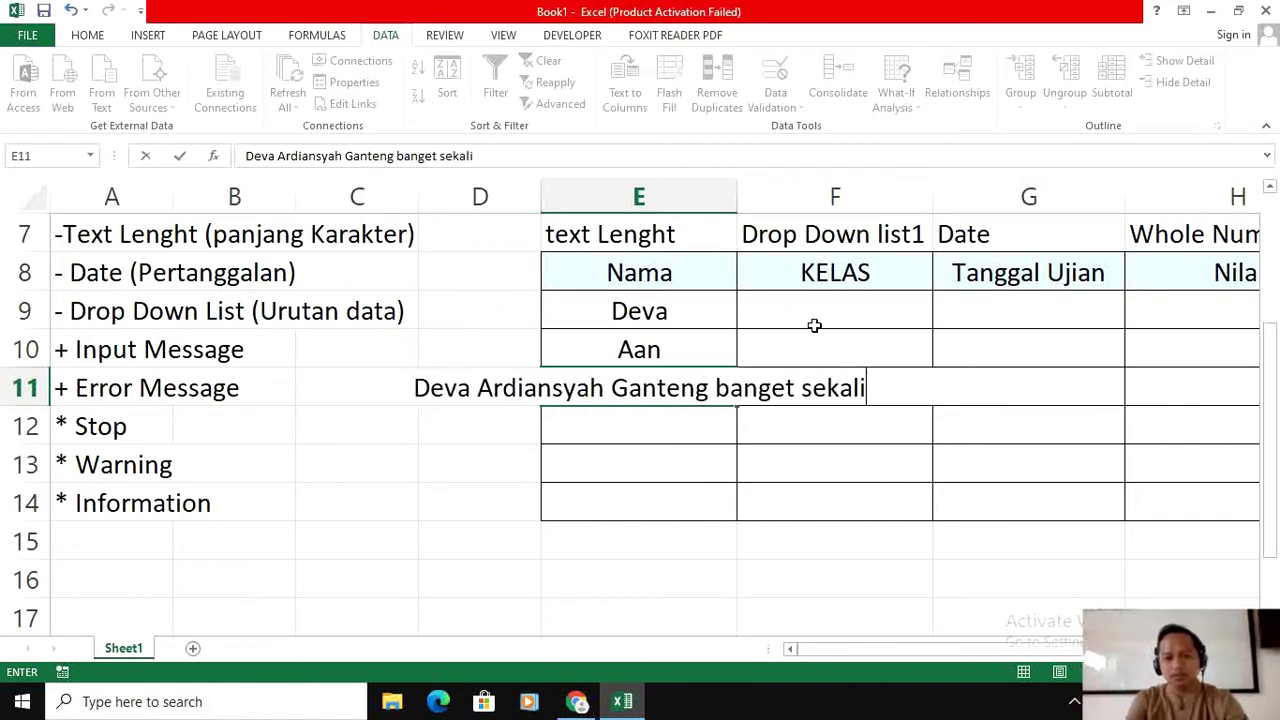
pyautogui.press('Return')
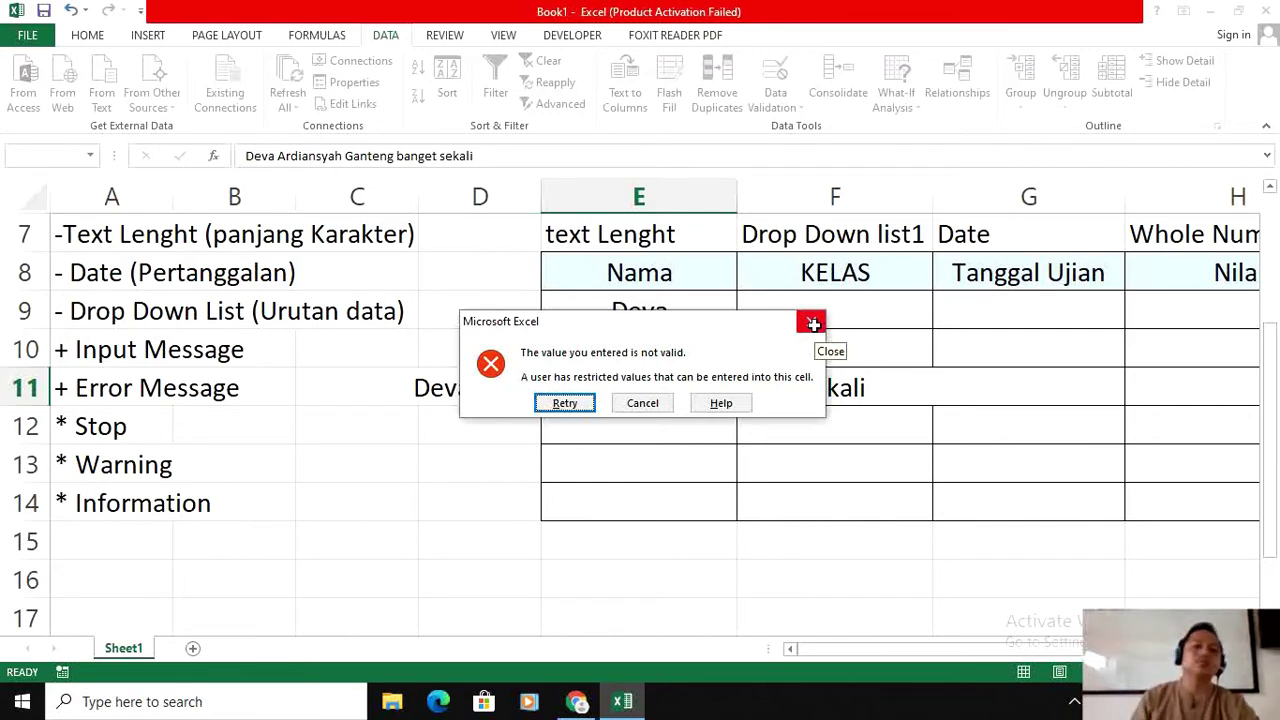
pyautogui.click(813, 323)
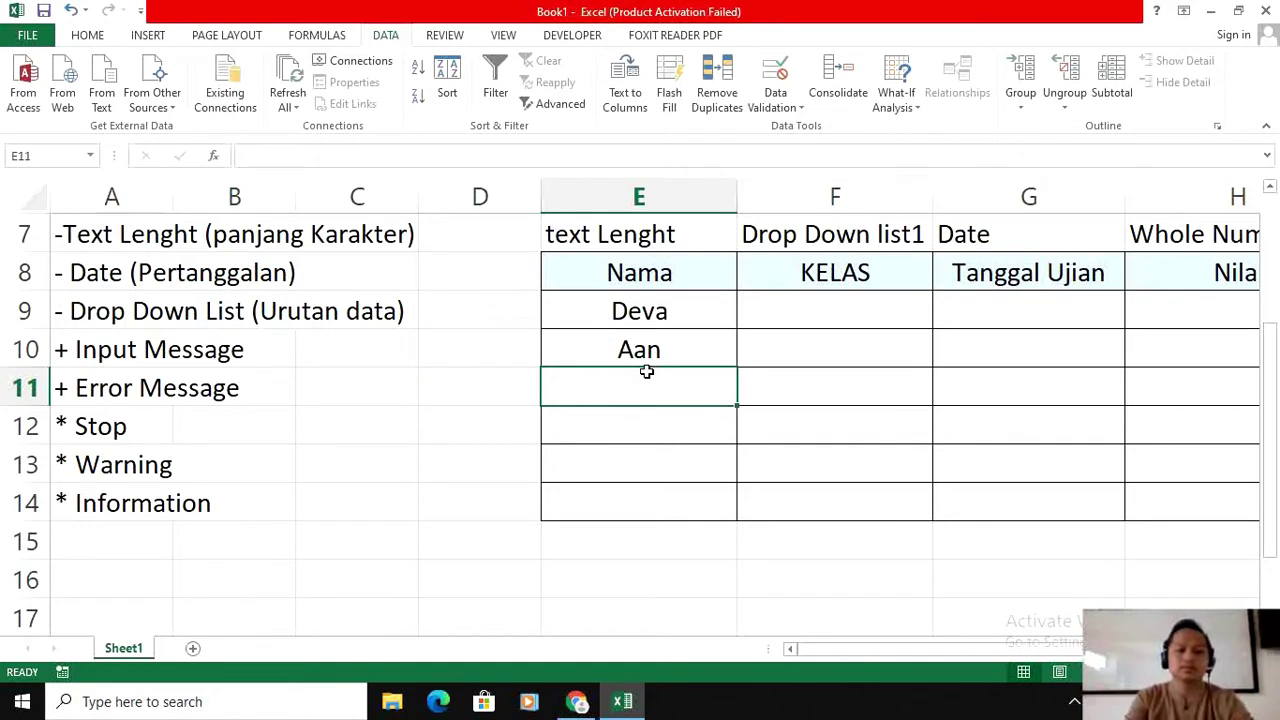
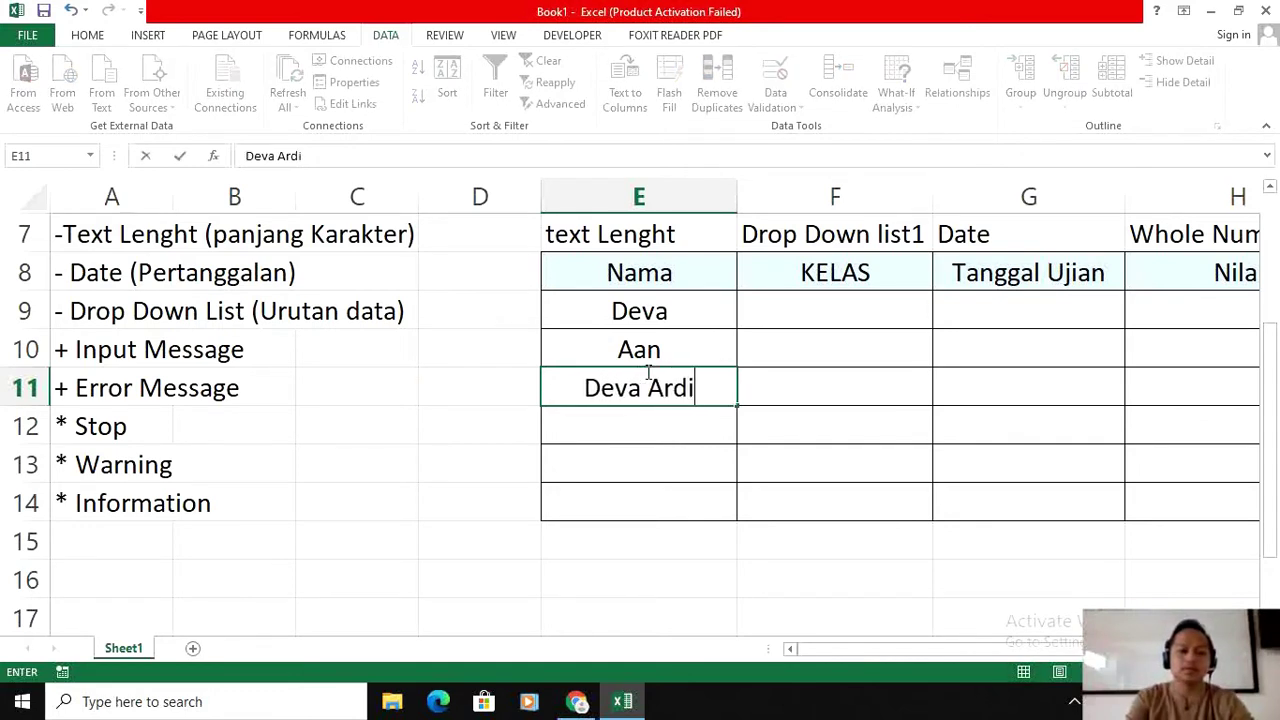
pyautogui.write(' Cake')
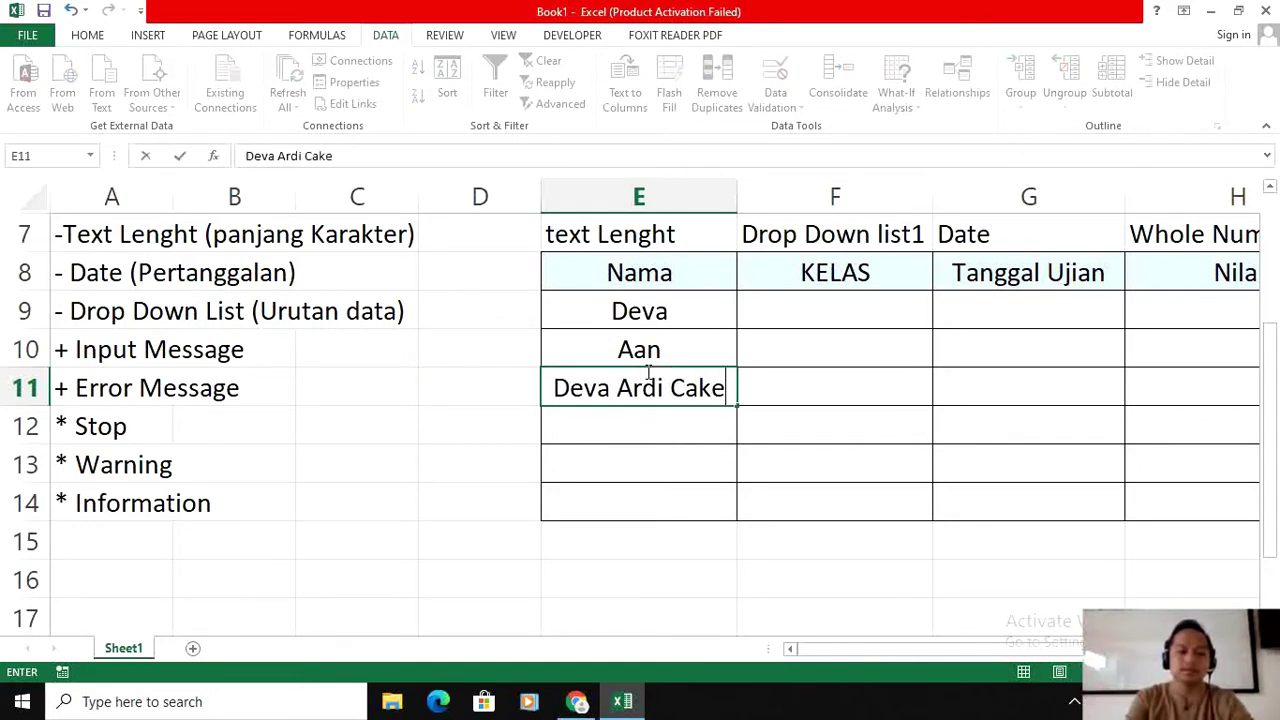
pyautogui.write('p Banget')
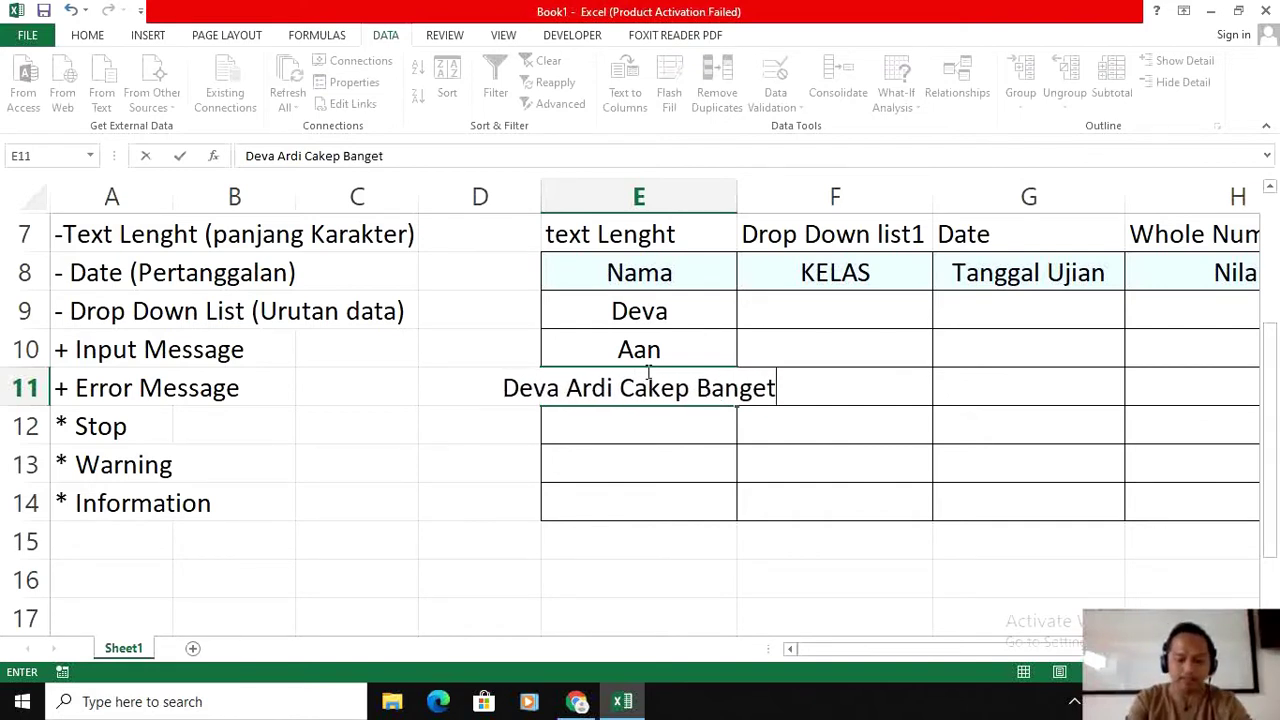
pyautogui.press('Return')
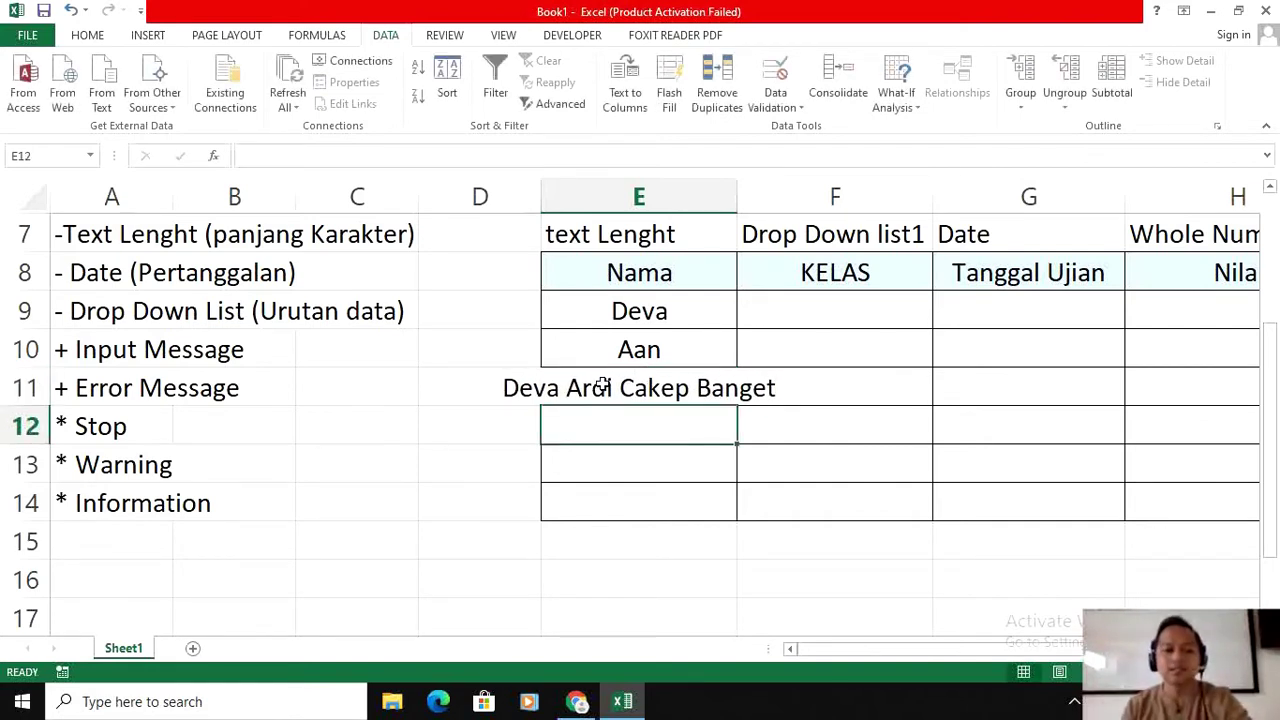
pyautogui.click(606, 387)
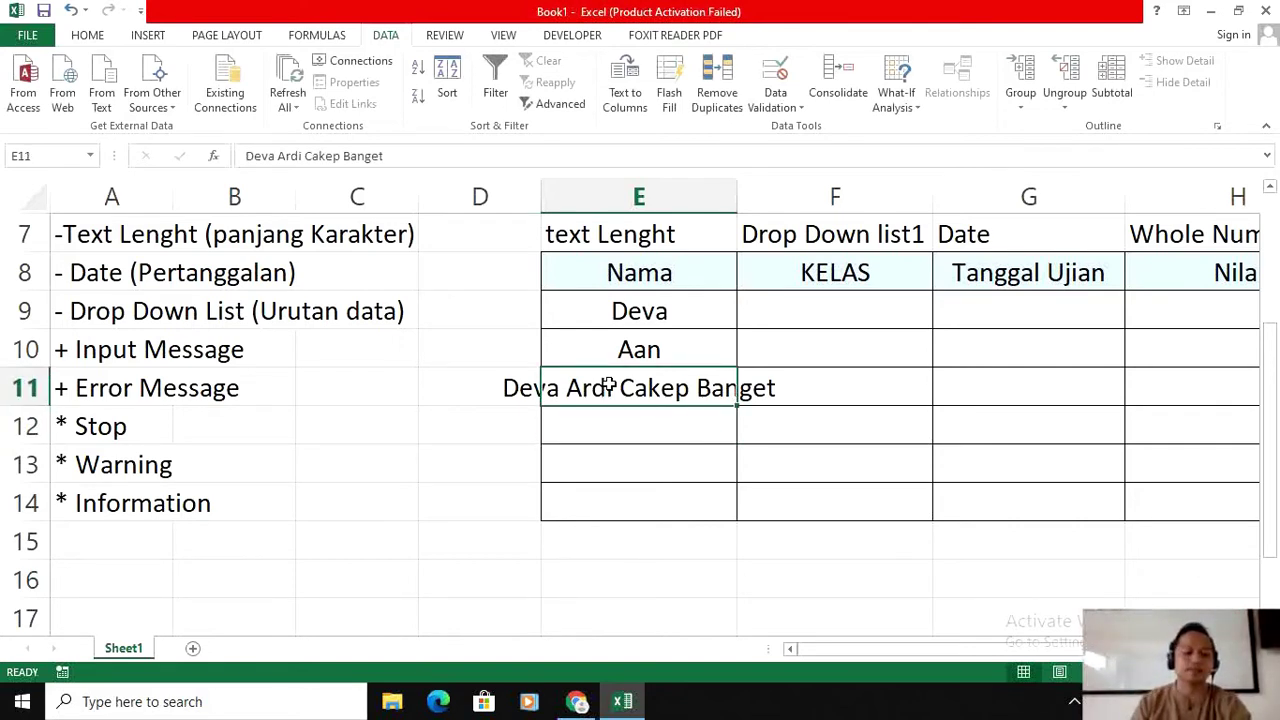
pyautogui.press('Delete')
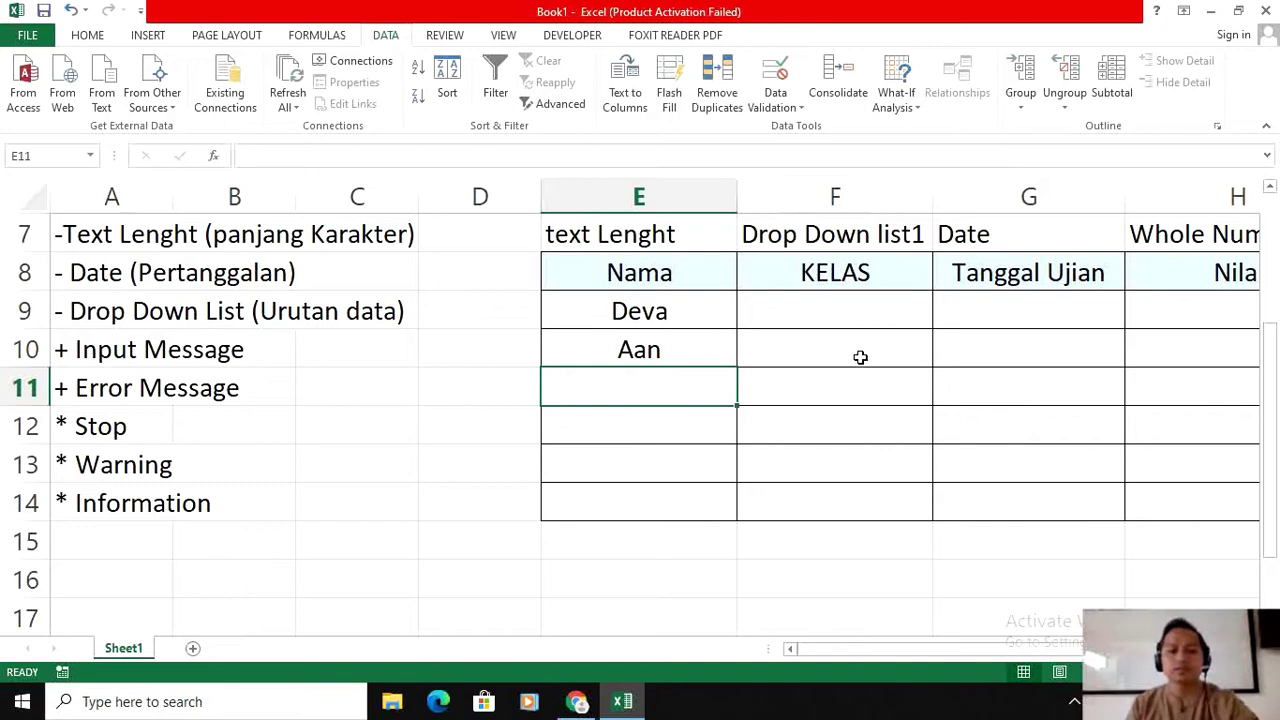
pyautogui.click(876, 384)
# Step: Select the Tanggal Ujian cells below the header and open Data Validation
pyautogui.scroll(1, 766, 335)
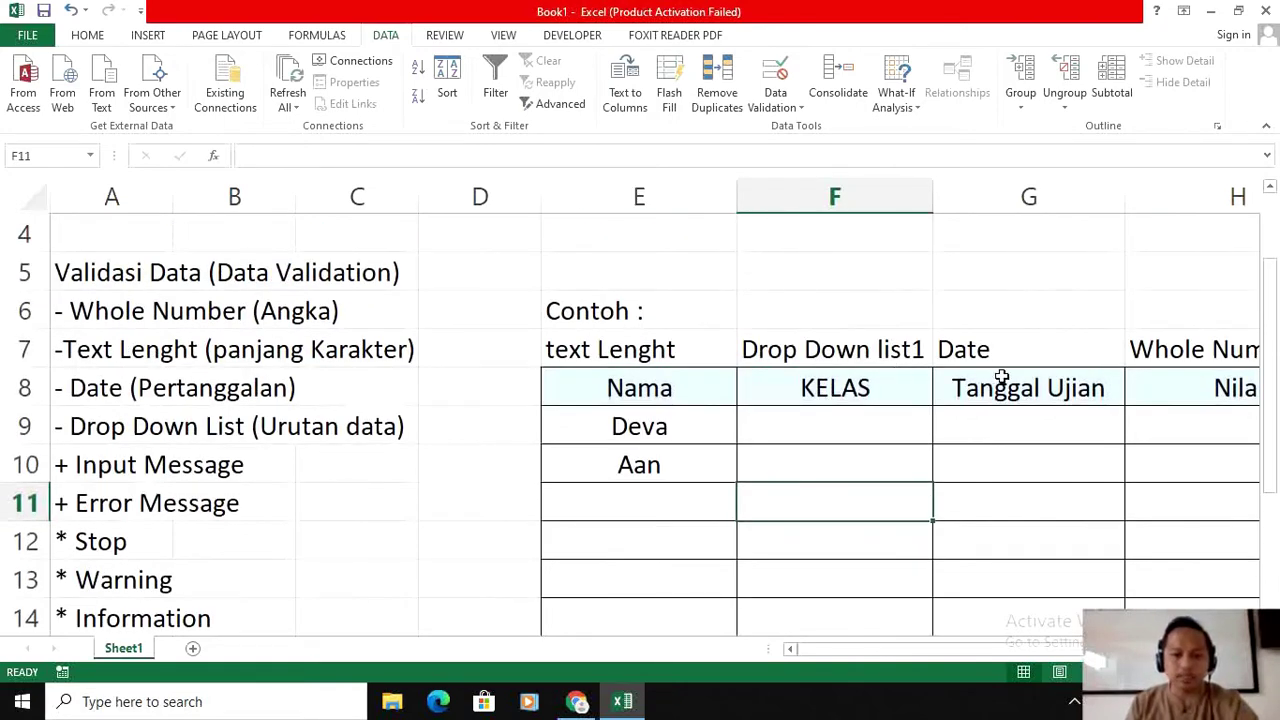
pyautogui.scroll(-1, 1000, 374)
pyautogui.scroll(1, 1001, 371)
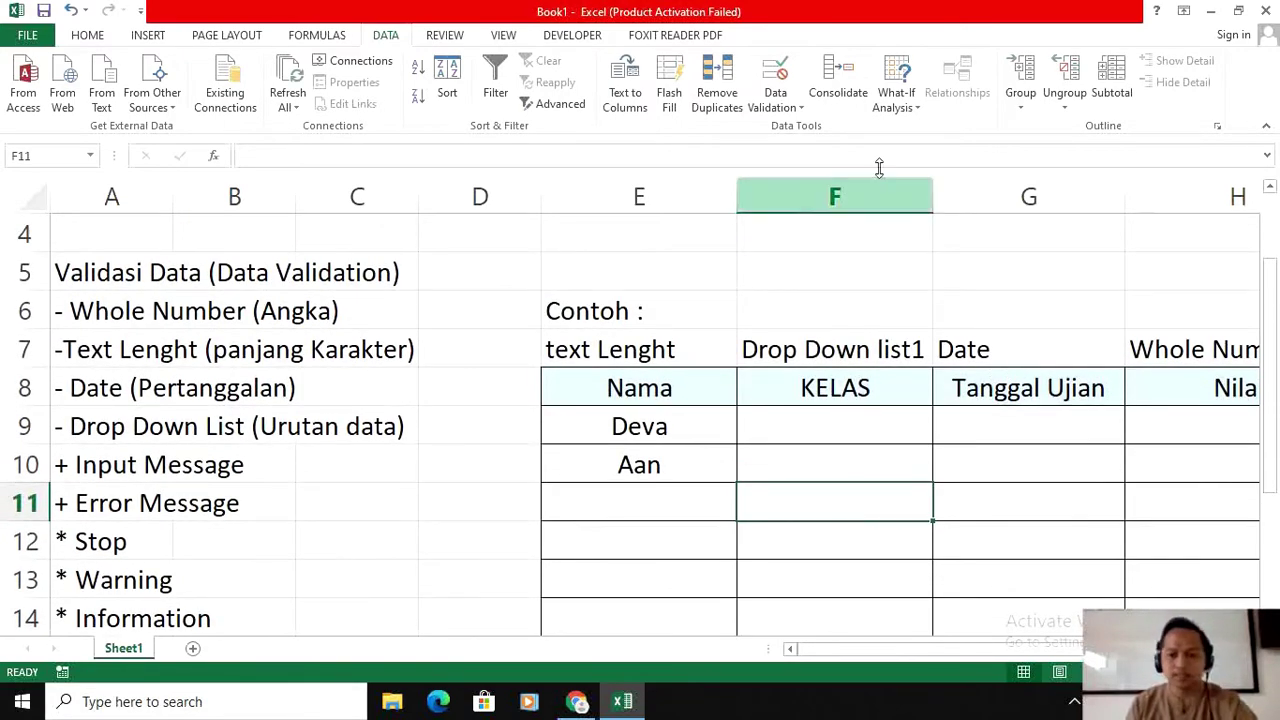
pyautogui.click(962, 424)
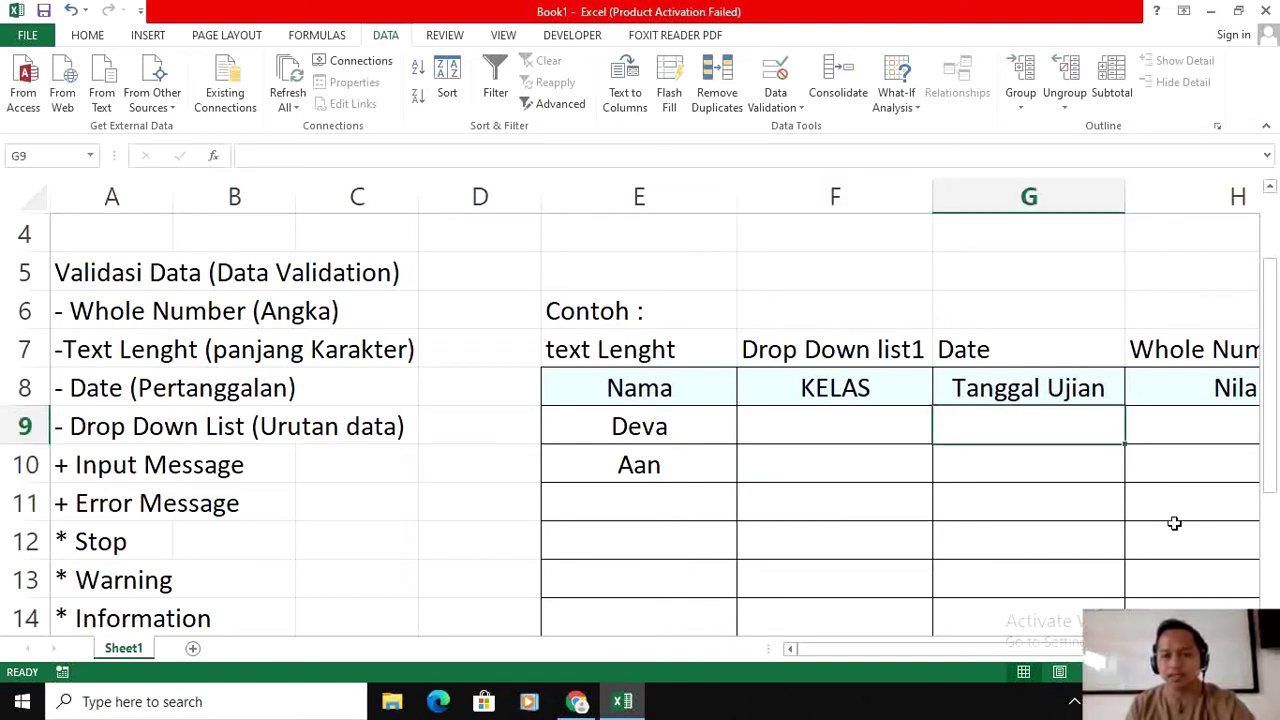
pyautogui.hscroll(3, 419, 281)
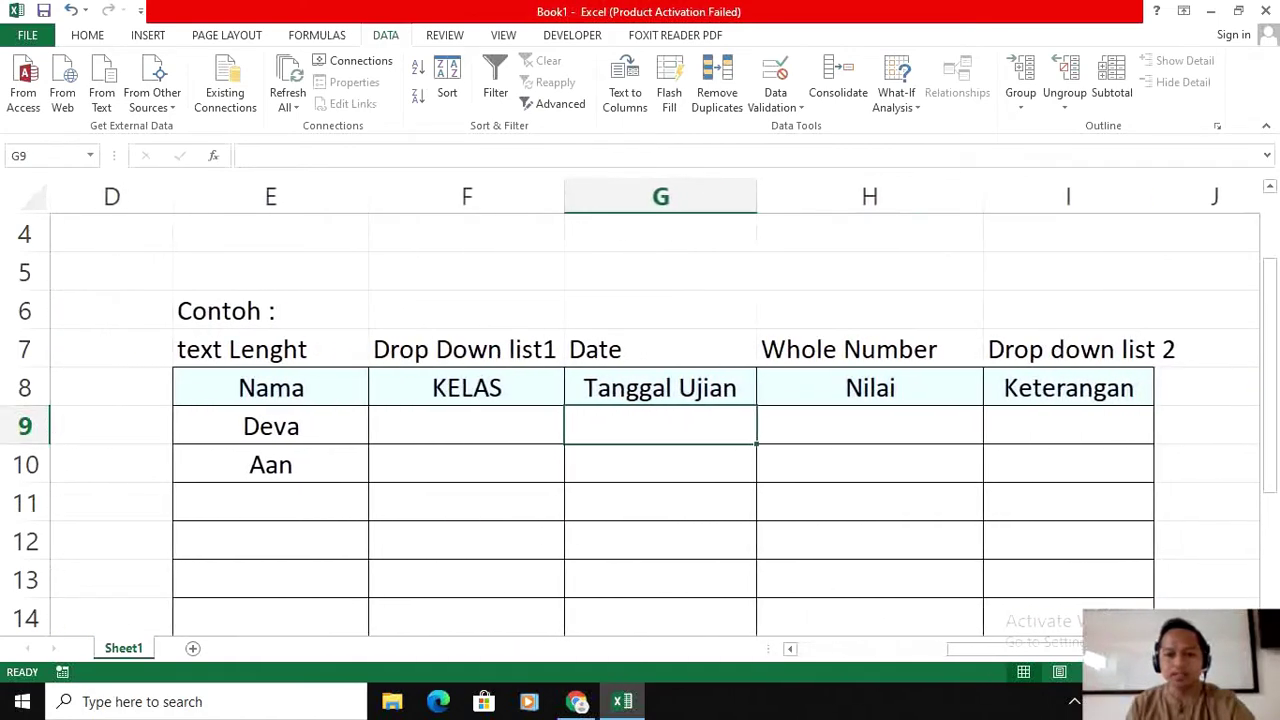
pyautogui.click(708, 455)
pyautogui.click(697, 417)
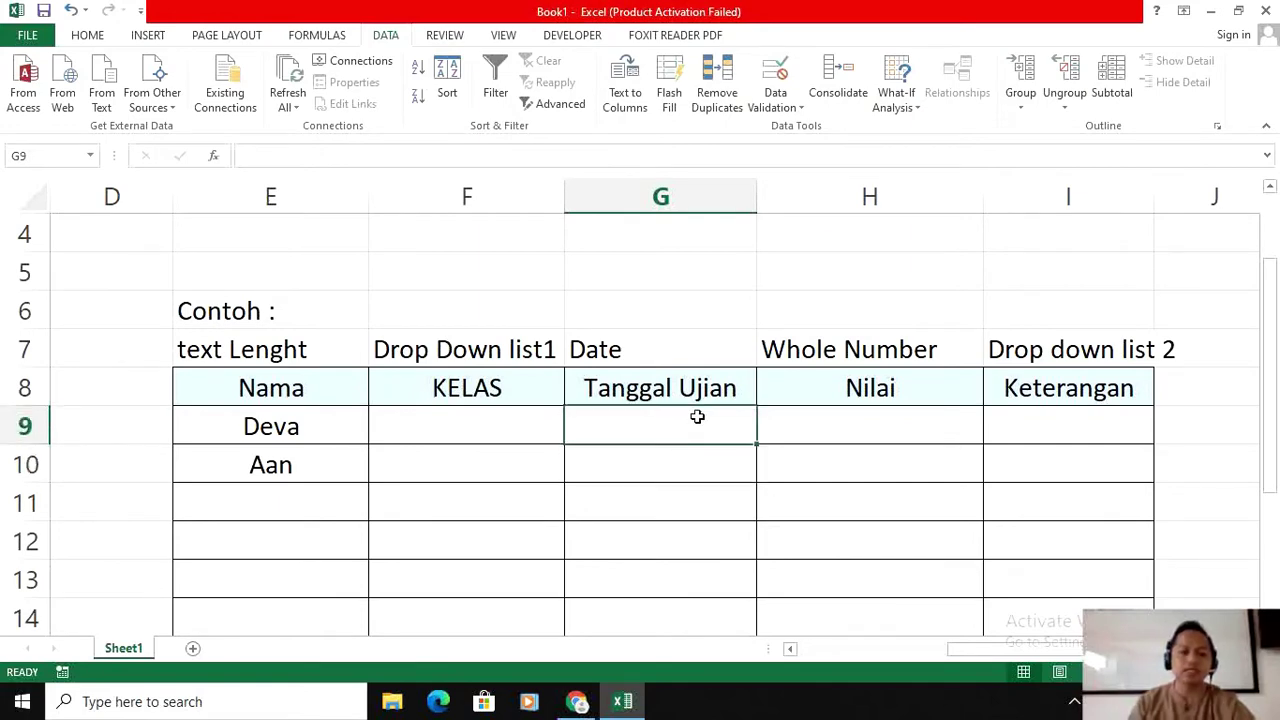
pyautogui.moveTo(697, 417); pyautogui.dragTo(678, 498)
pyautogui.click(408, 193)
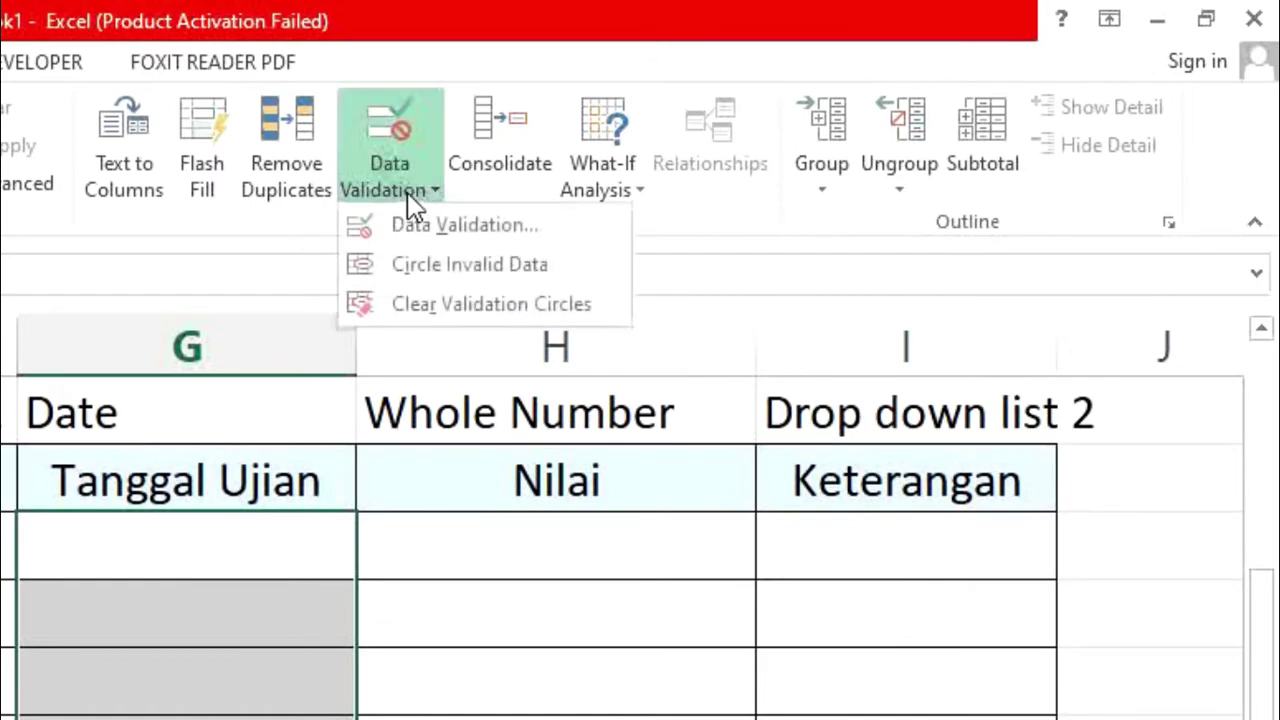
pyautogui.click(472, 226)
# Step: Set a Date rule between 06/08/2020 and 08/08/2020 and apply it
pyautogui.click(497, 335)
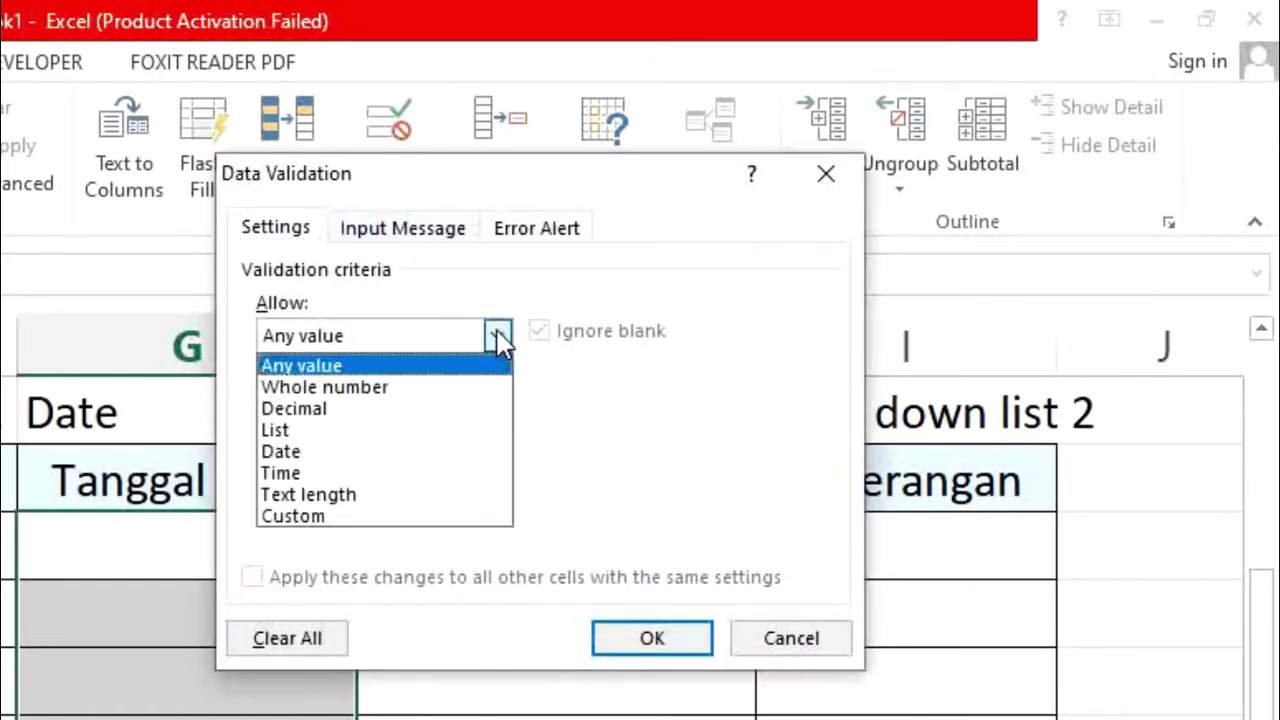
pyautogui.click(318, 451)
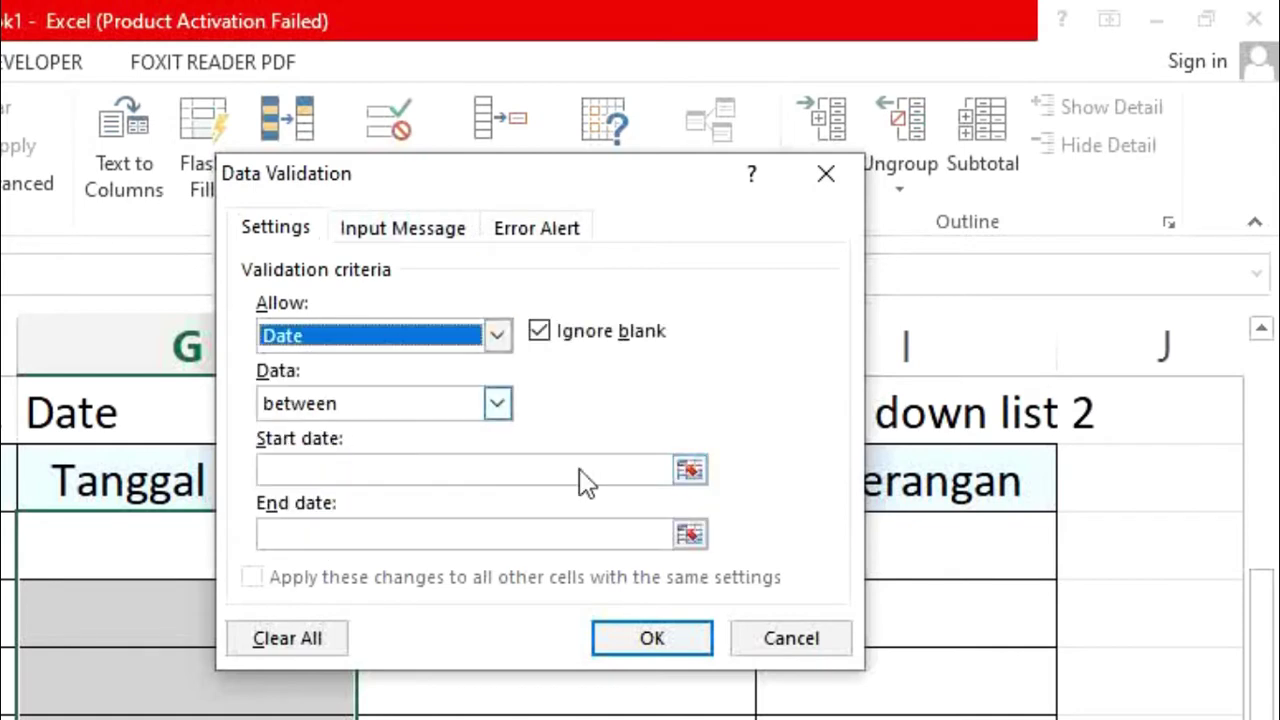
pyautogui.click(451, 467)
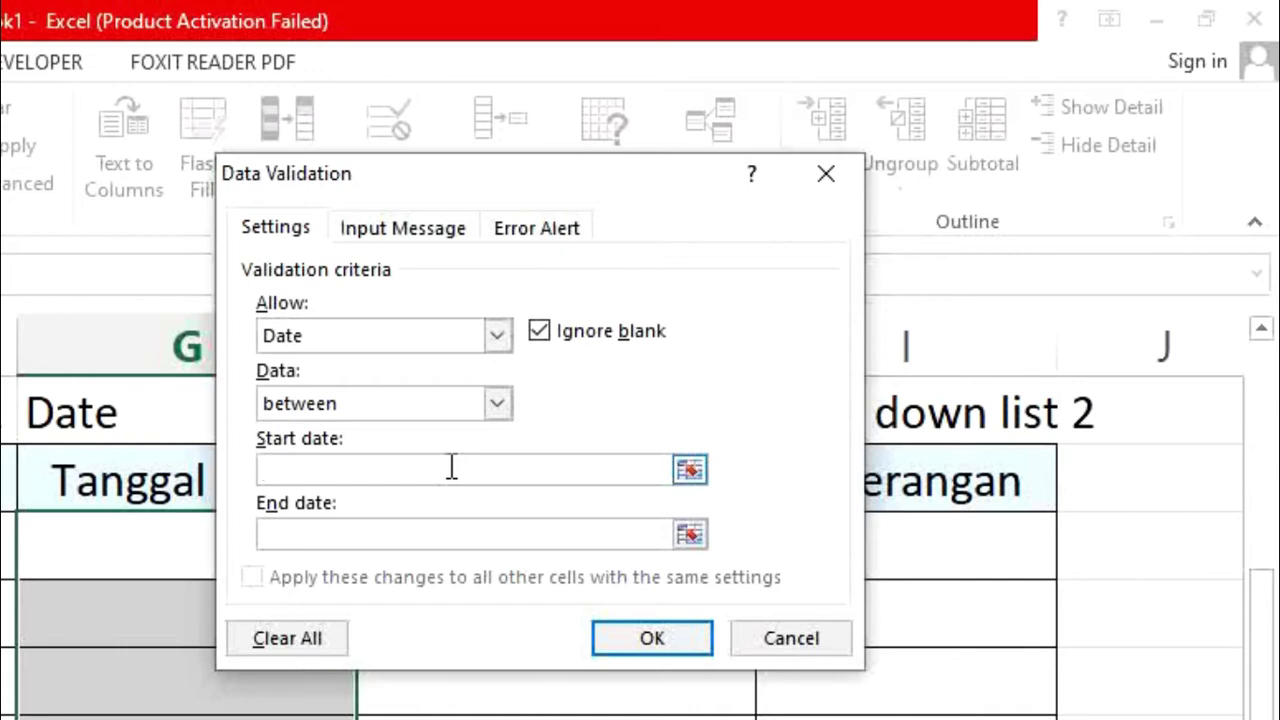
pyautogui.write('06/08/2020')
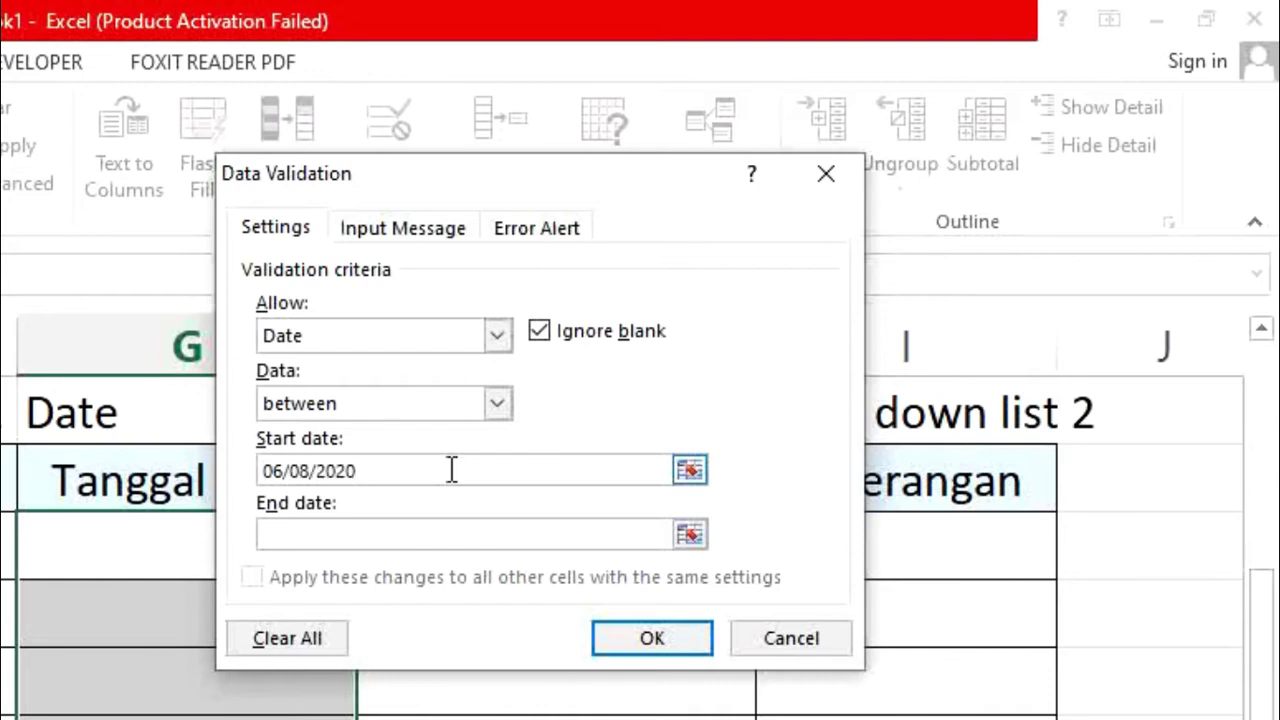
pyautogui.click(409, 537)
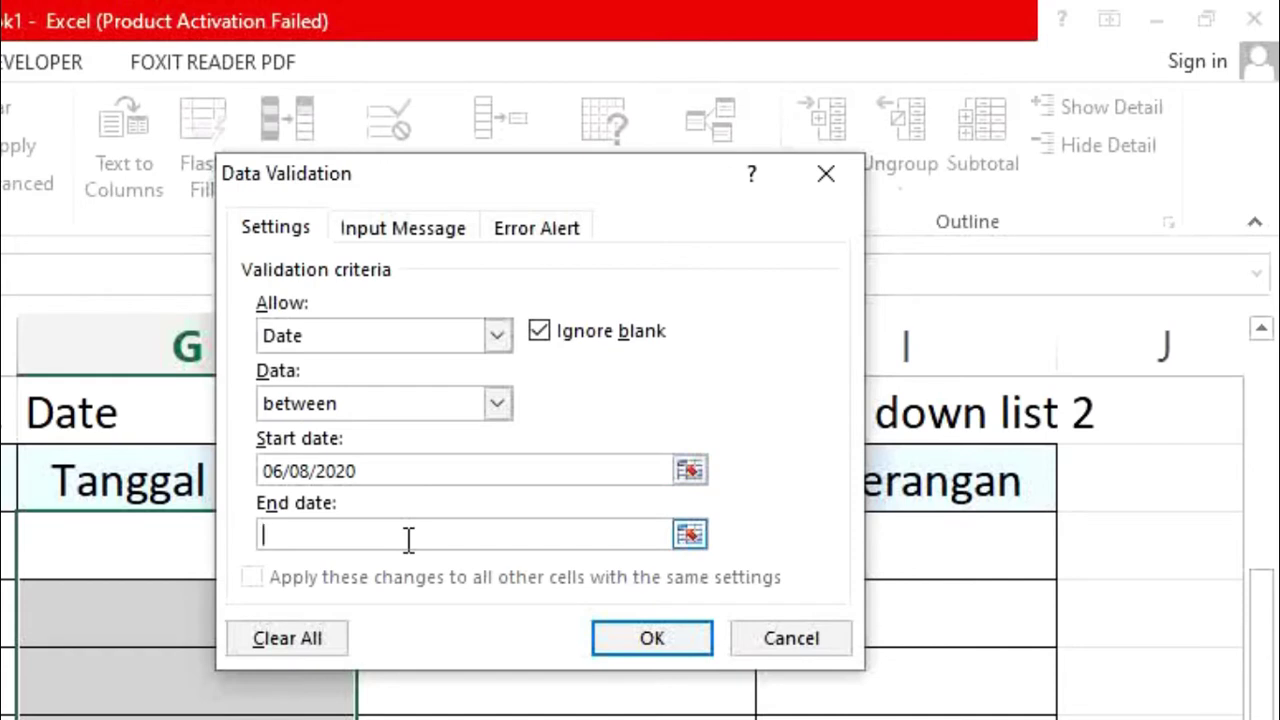
pyautogui.write('08/08/2020')
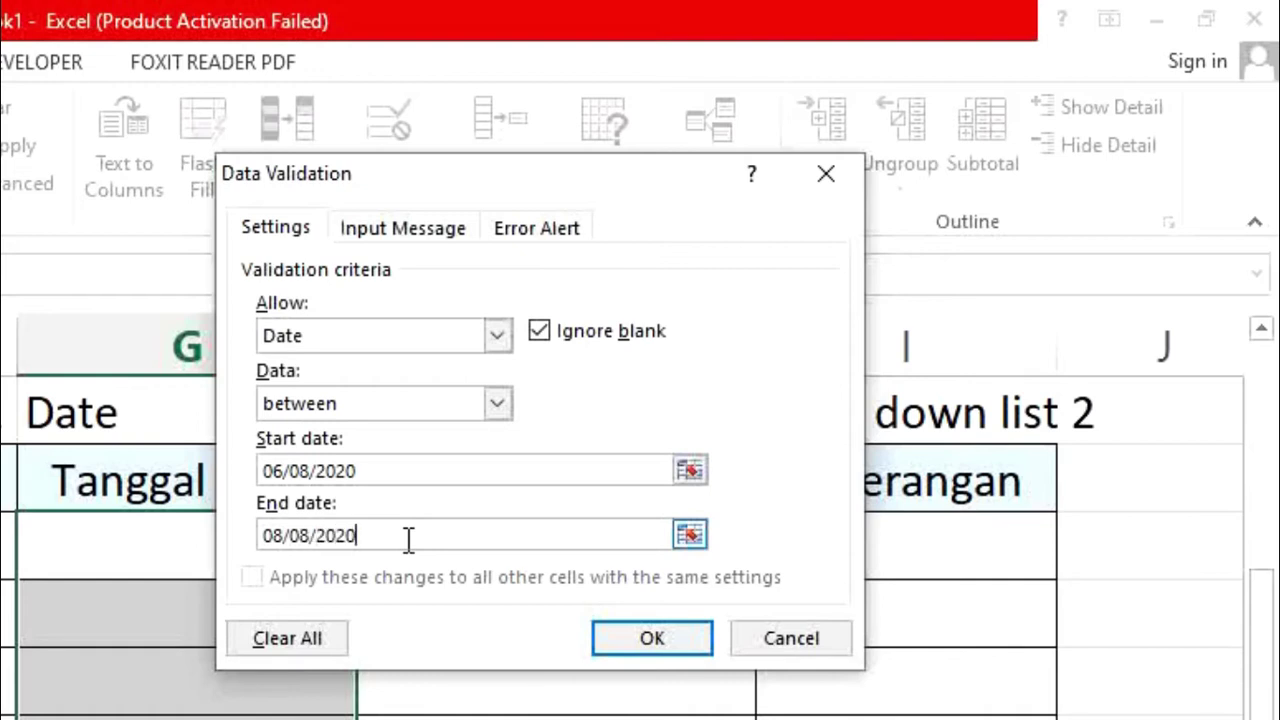
pyautogui.click(651, 638)
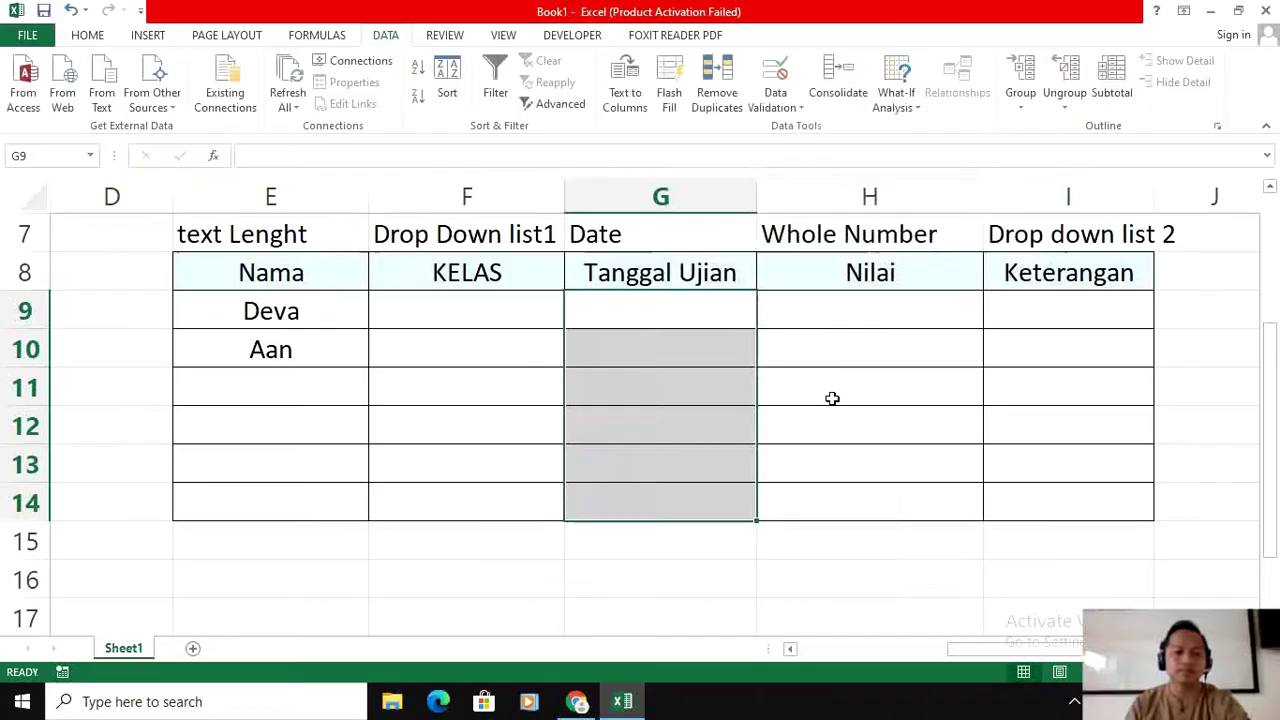
# Step: Enter 06/08/2020 in G9 and 07/08/2020 in G10
pyautogui.click(680, 299)
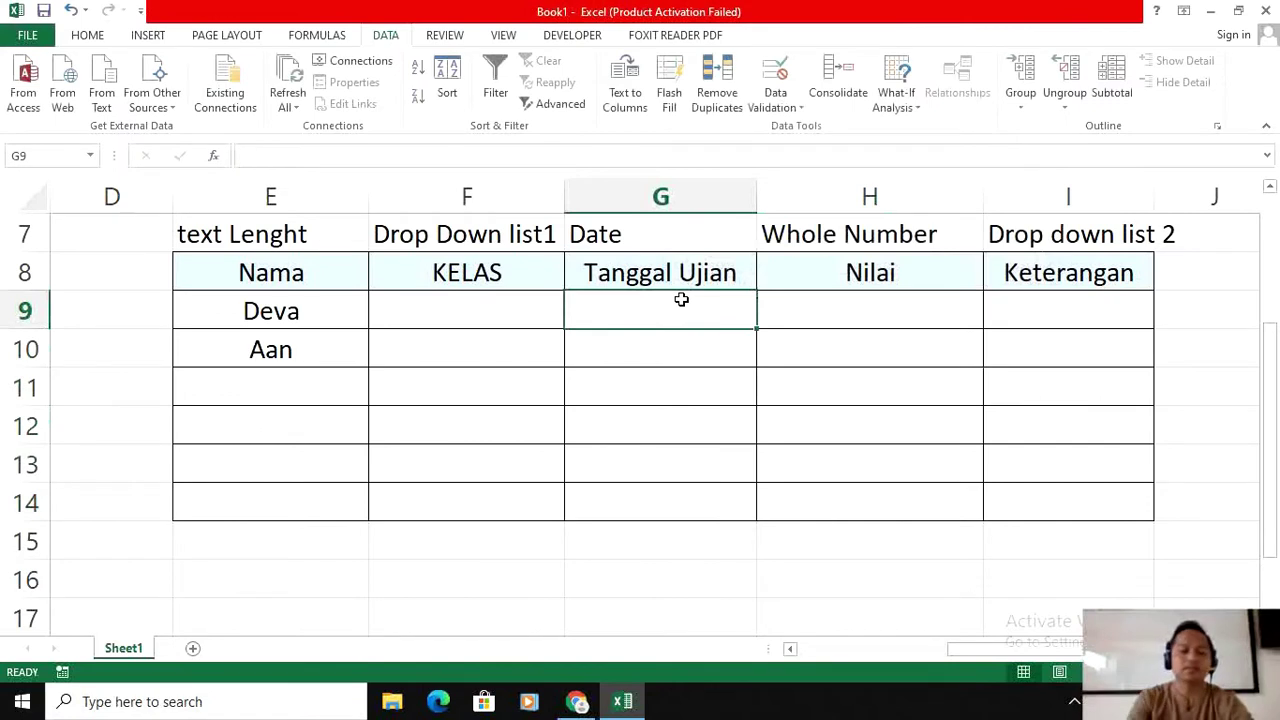
pyautogui.write('0')
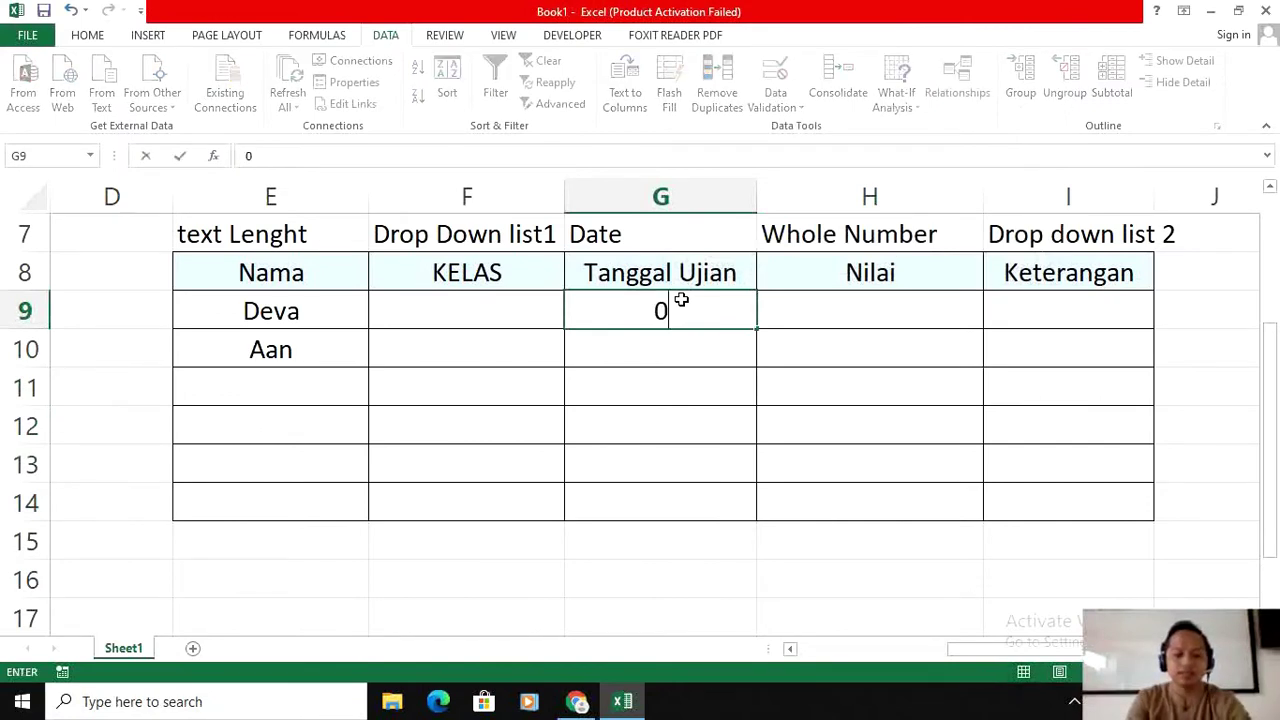
pyautogui.write('6/08')
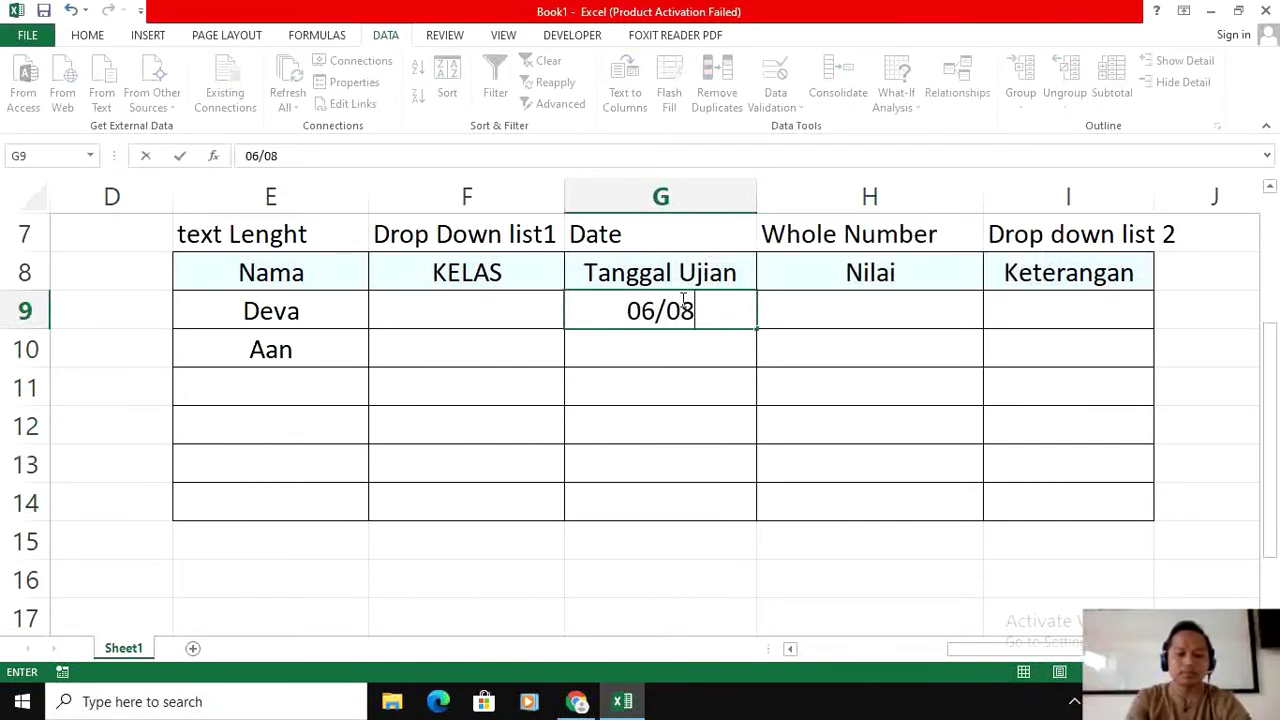
pyautogui.write('/2020')
pyautogui.press('Return')
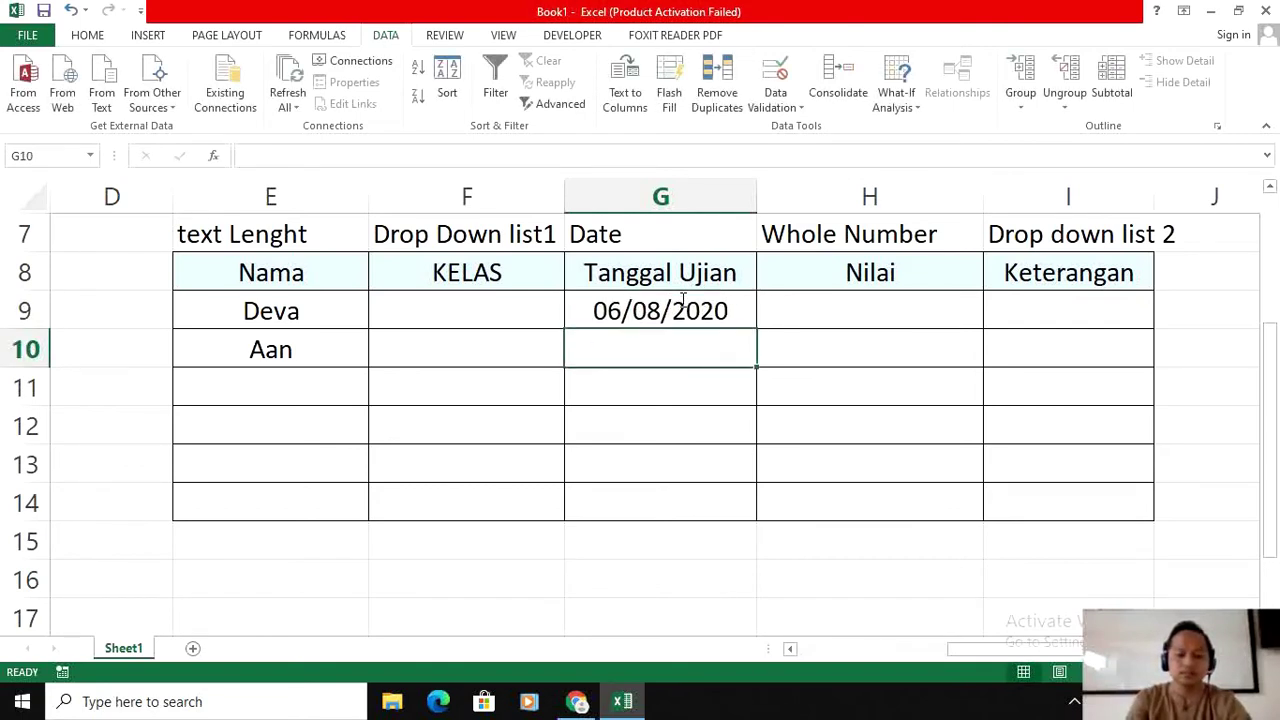
pyautogui.write('08/0')
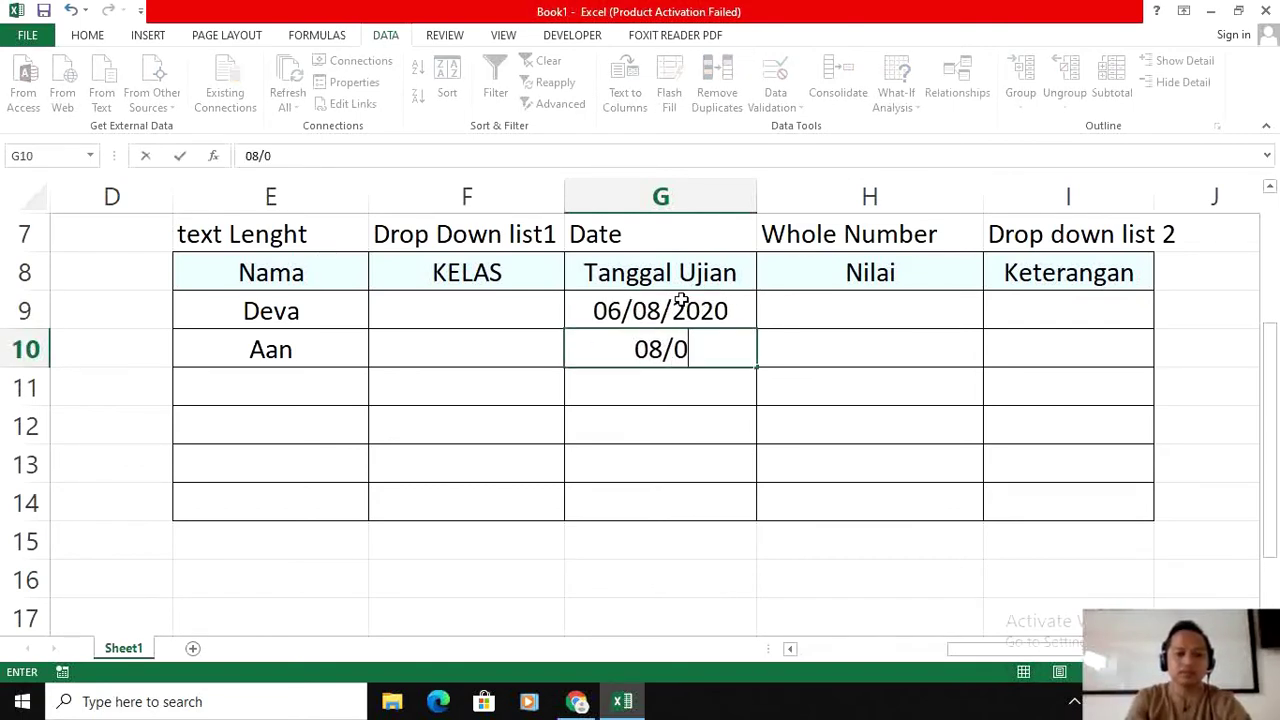
pyautogui.press('BackSpace')
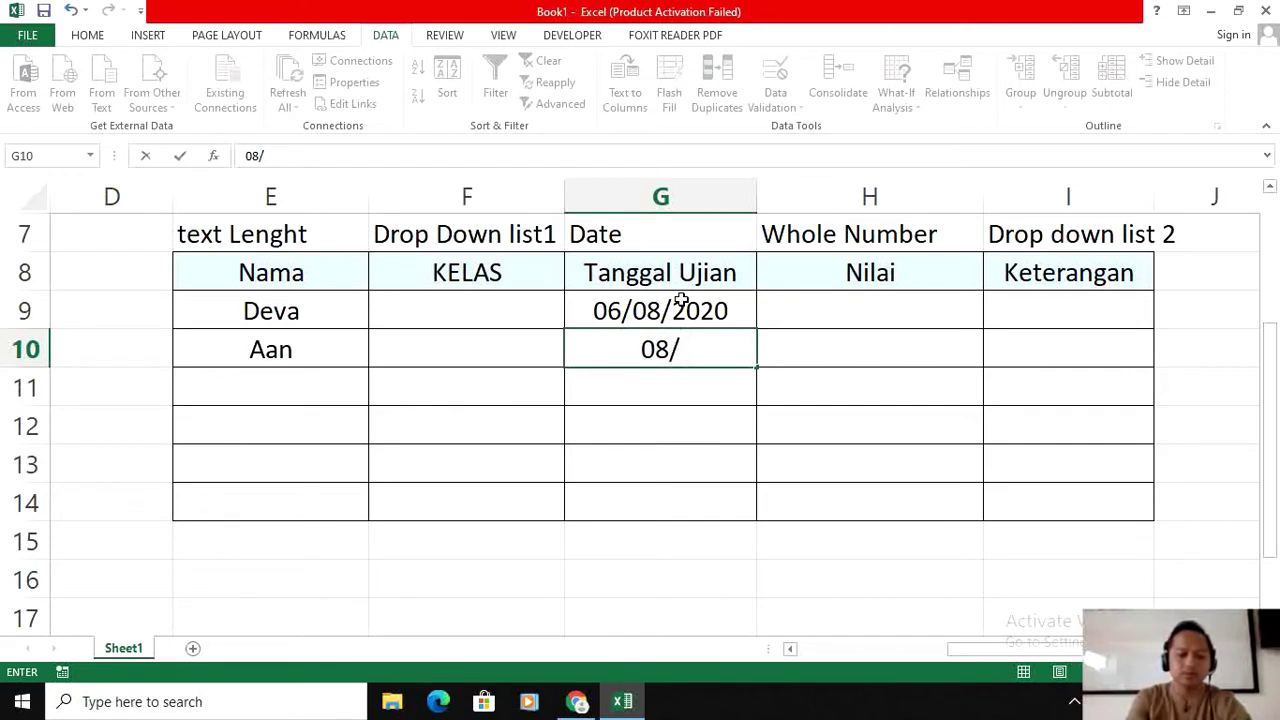
pyautogui.press('BackSpace')
pyautogui.press('BackSpace')
pyautogui.write('7')
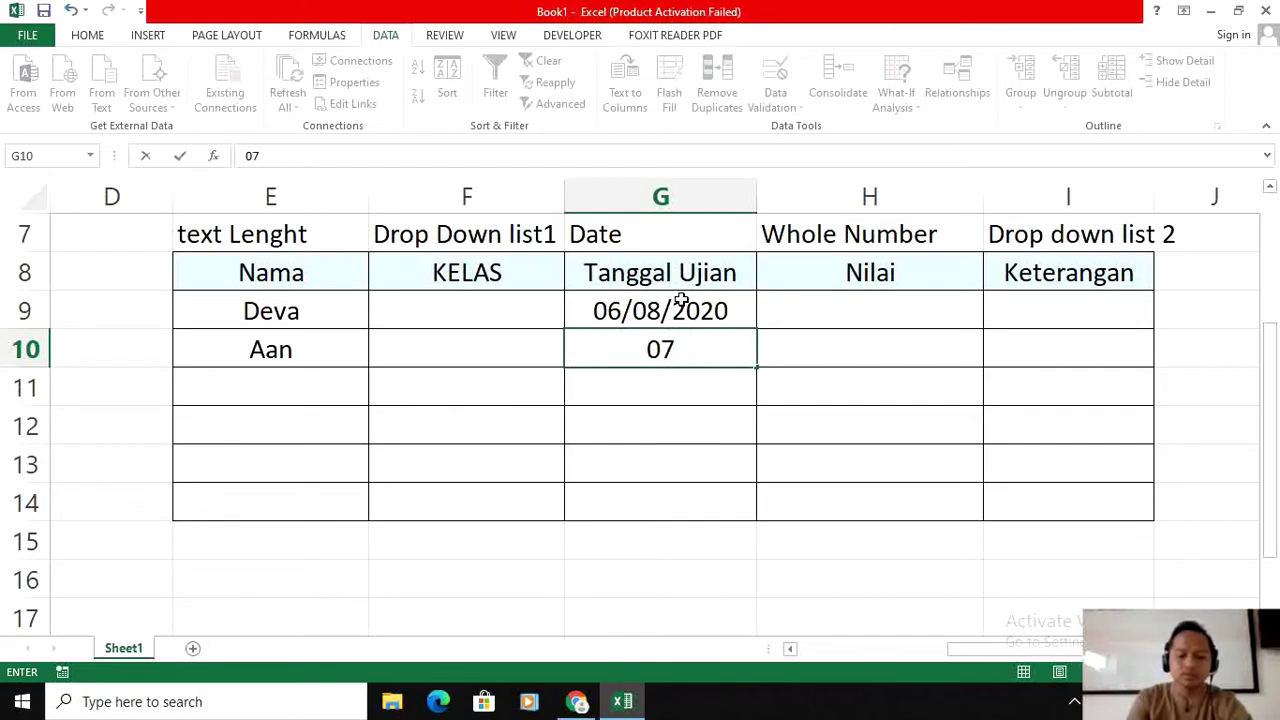
pyautogui.write('/08/2020')
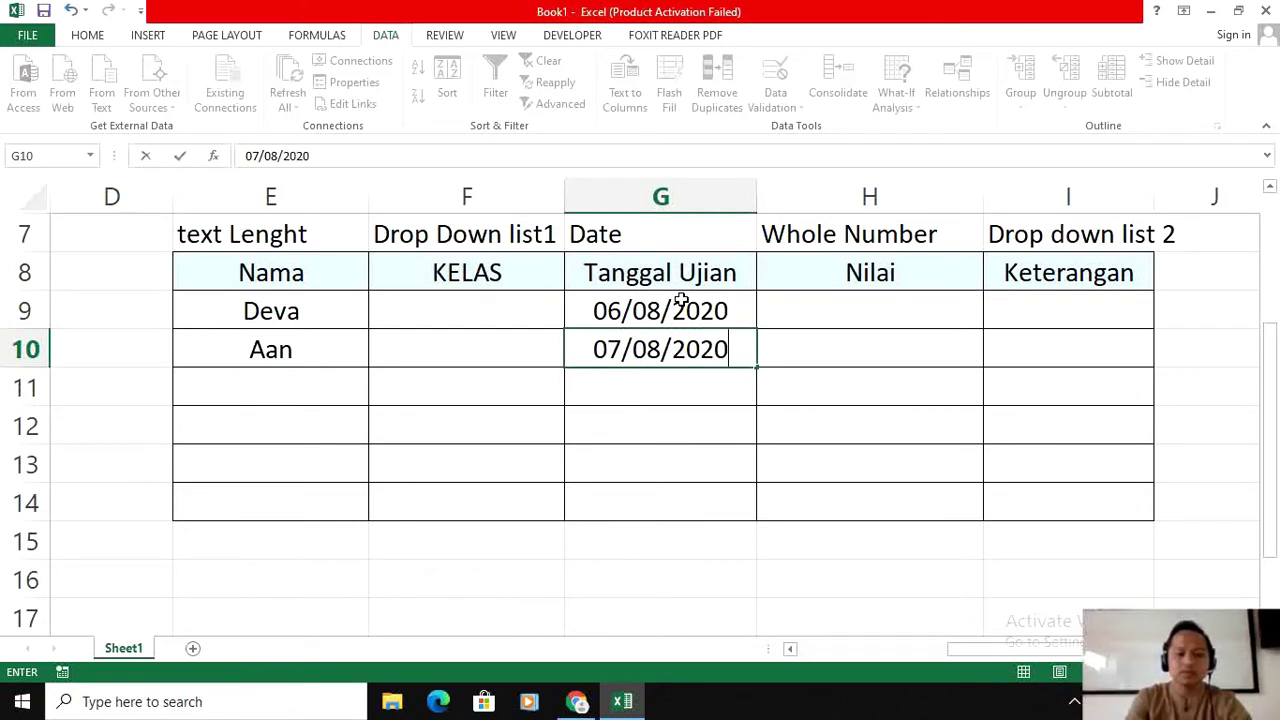
pyautogui.press('Return')
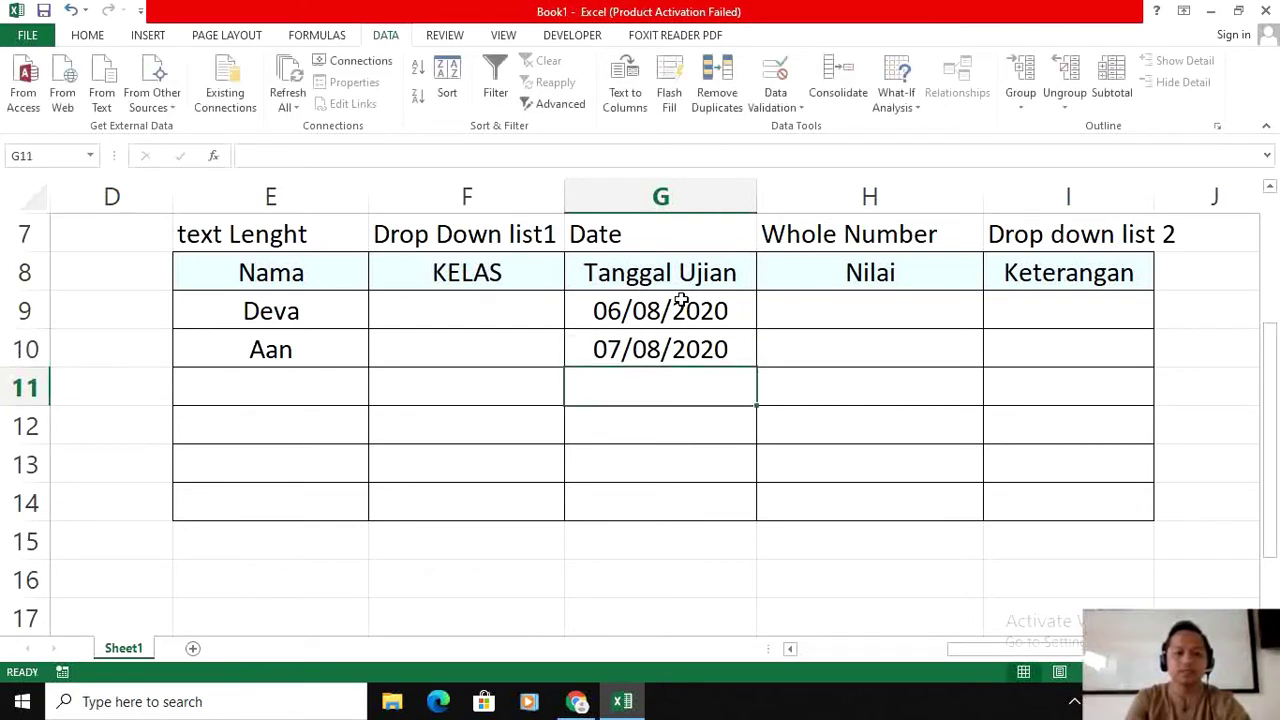
# Step: Confirm the out-of-range date 09/08/2020 is rejected in G11, then return to G9
pyautogui.write('0')
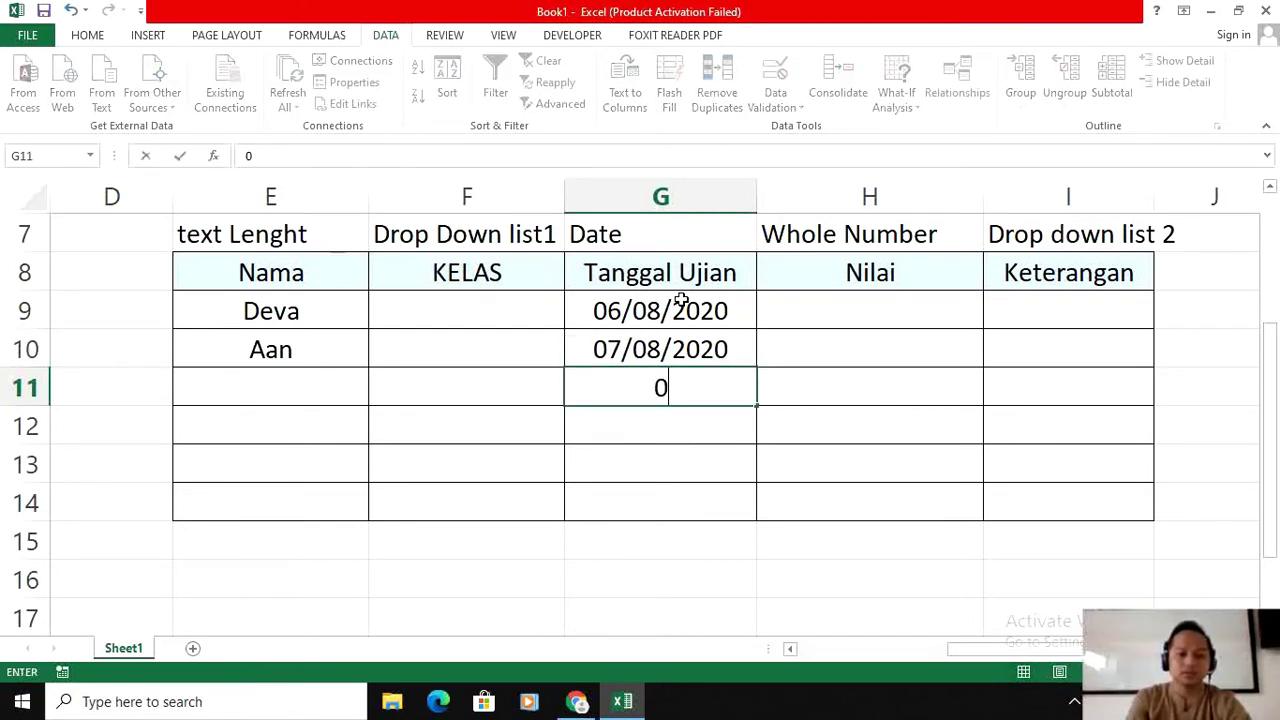
pyautogui.write('9/0')
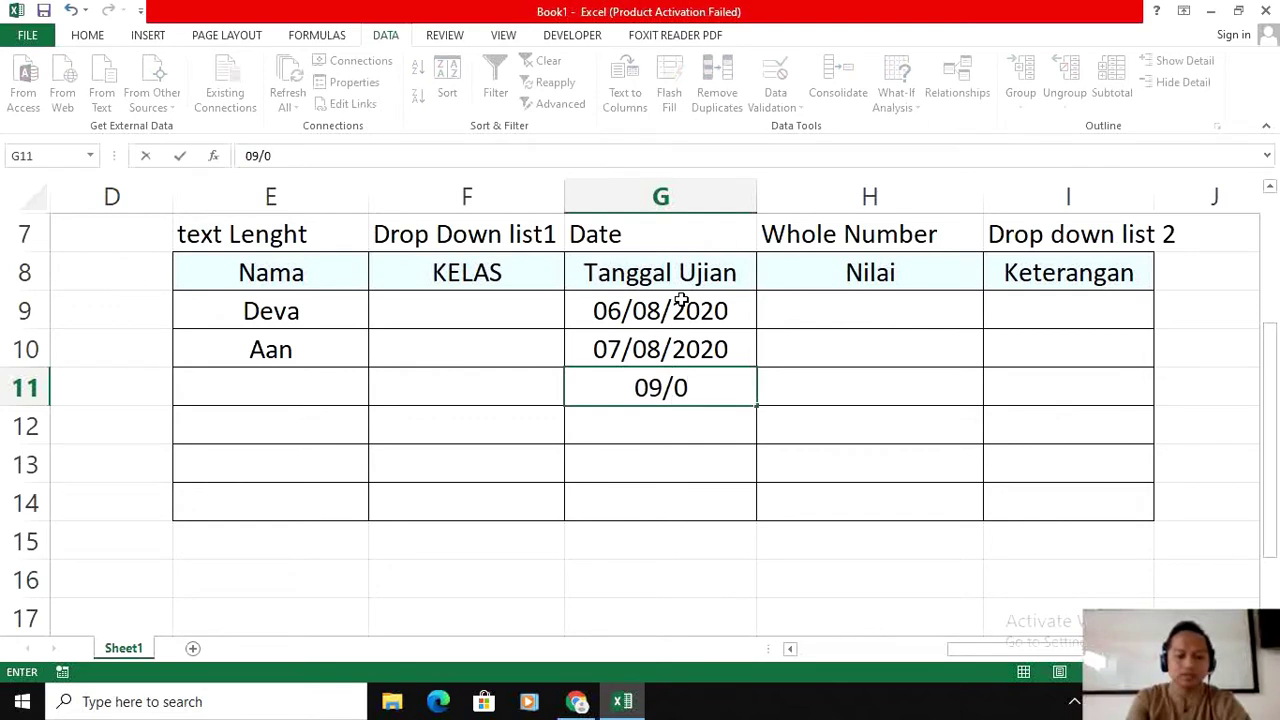
pyautogui.write('8/2020')
pyautogui.press('Return')
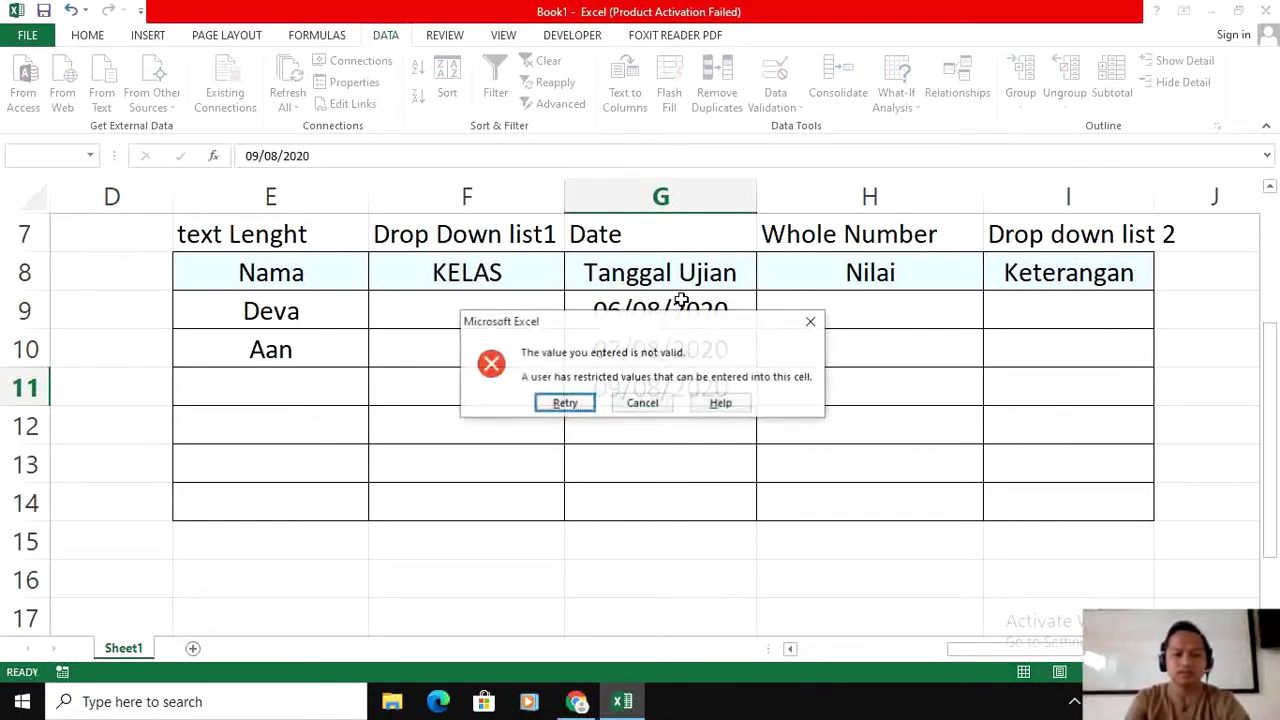
pyautogui.click(811, 321)
pyautogui.click(729, 346)
pyautogui.click(686, 404)
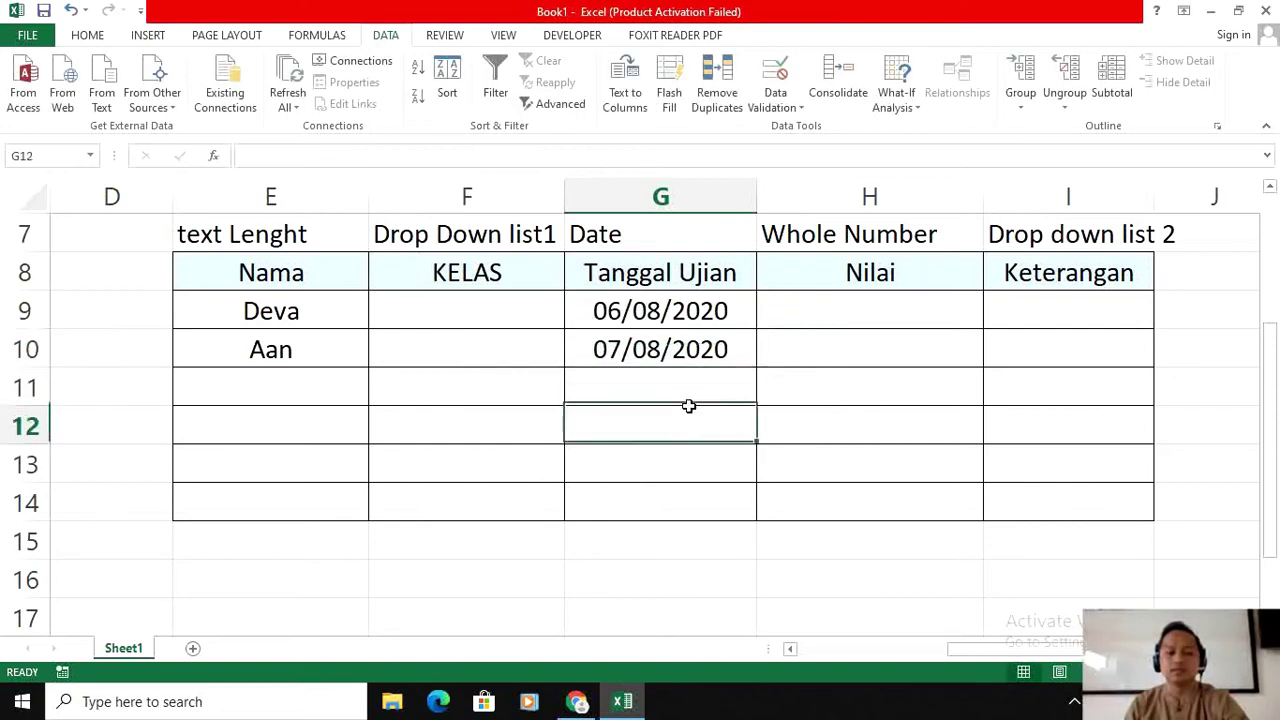
pyautogui.click(690, 318)
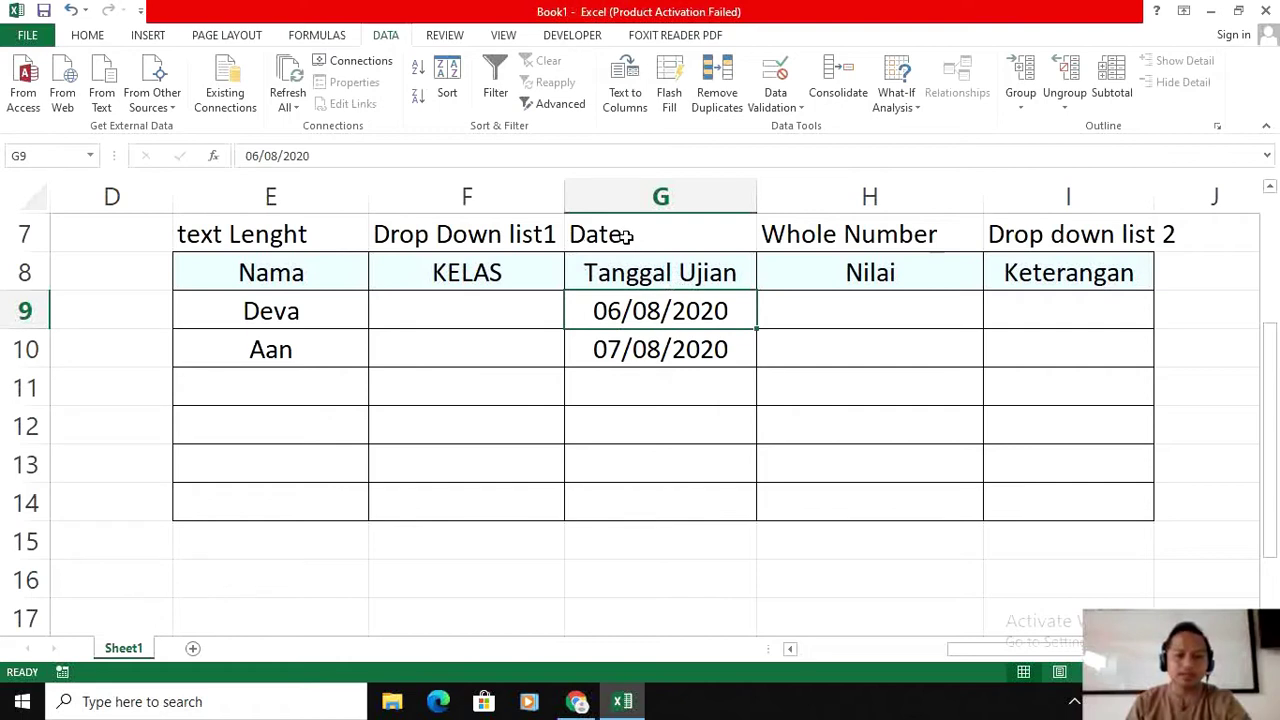
# Step: Select the Nilai cells H9:H14 and set a Whole number rule between 10 and 100
pyautogui.click(868, 309)
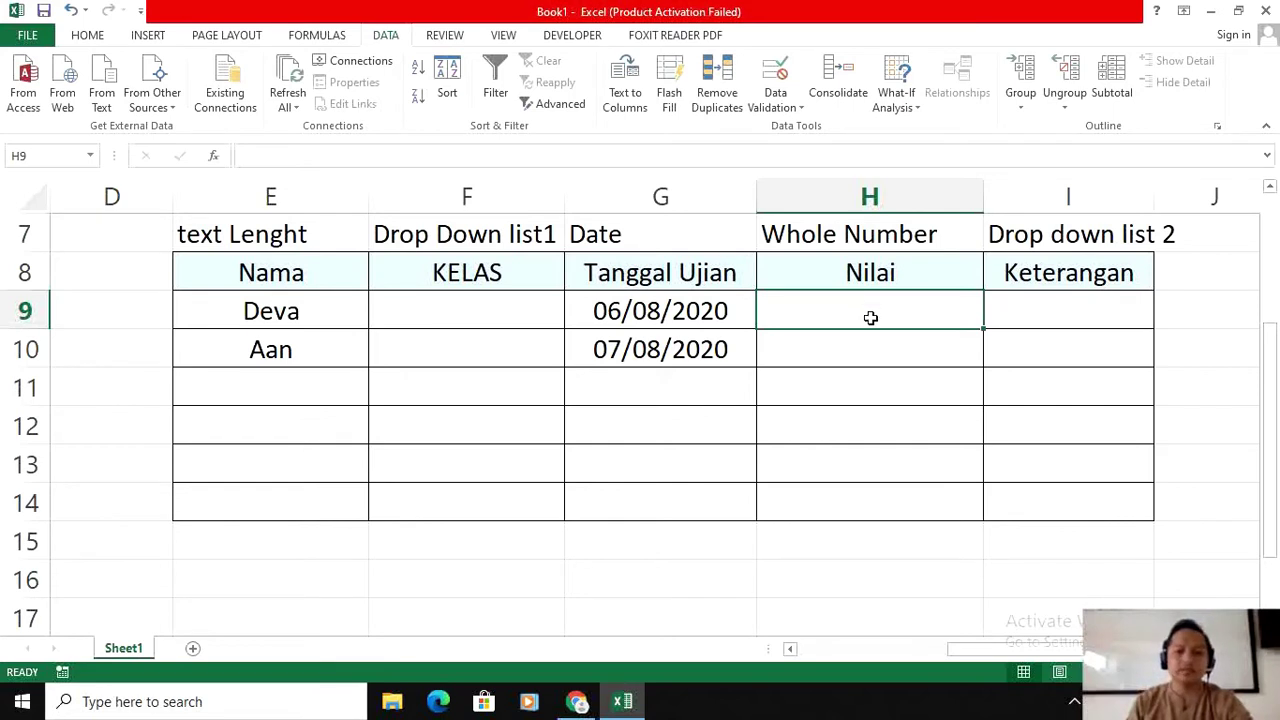
pyautogui.moveTo(868, 309); pyautogui.dragTo(871, 506)
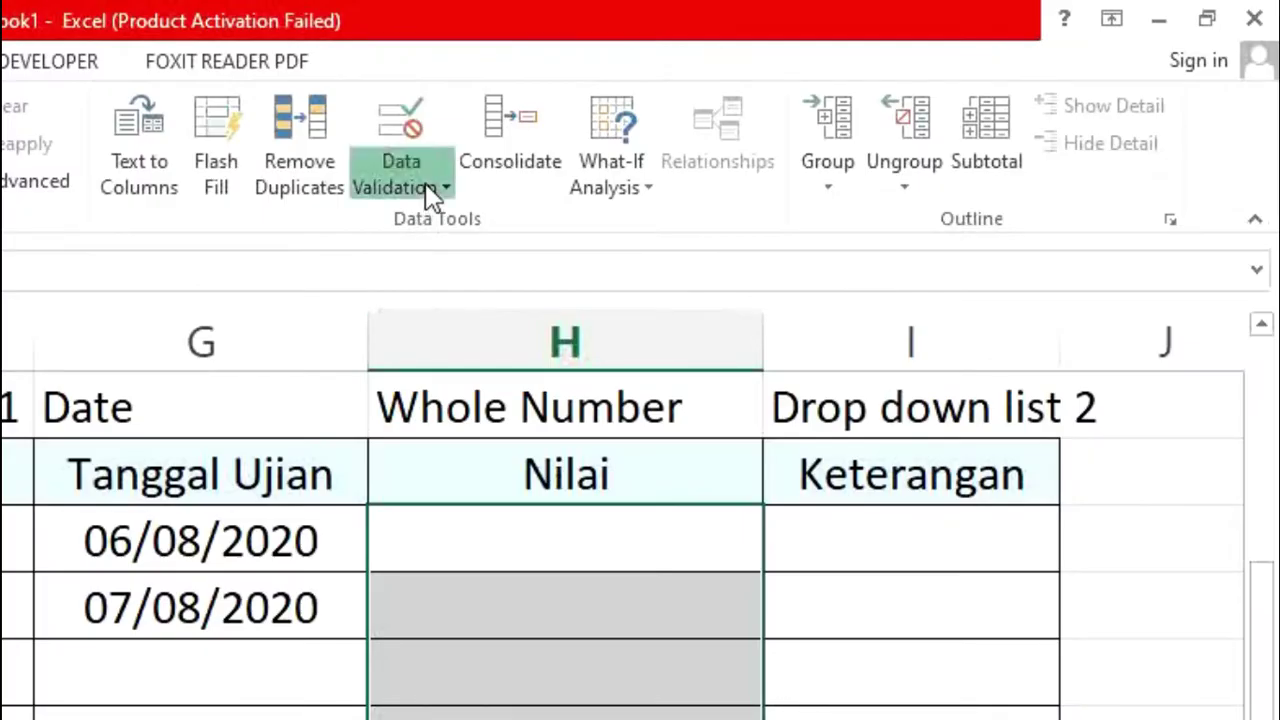
pyautogui.click(792, 112)
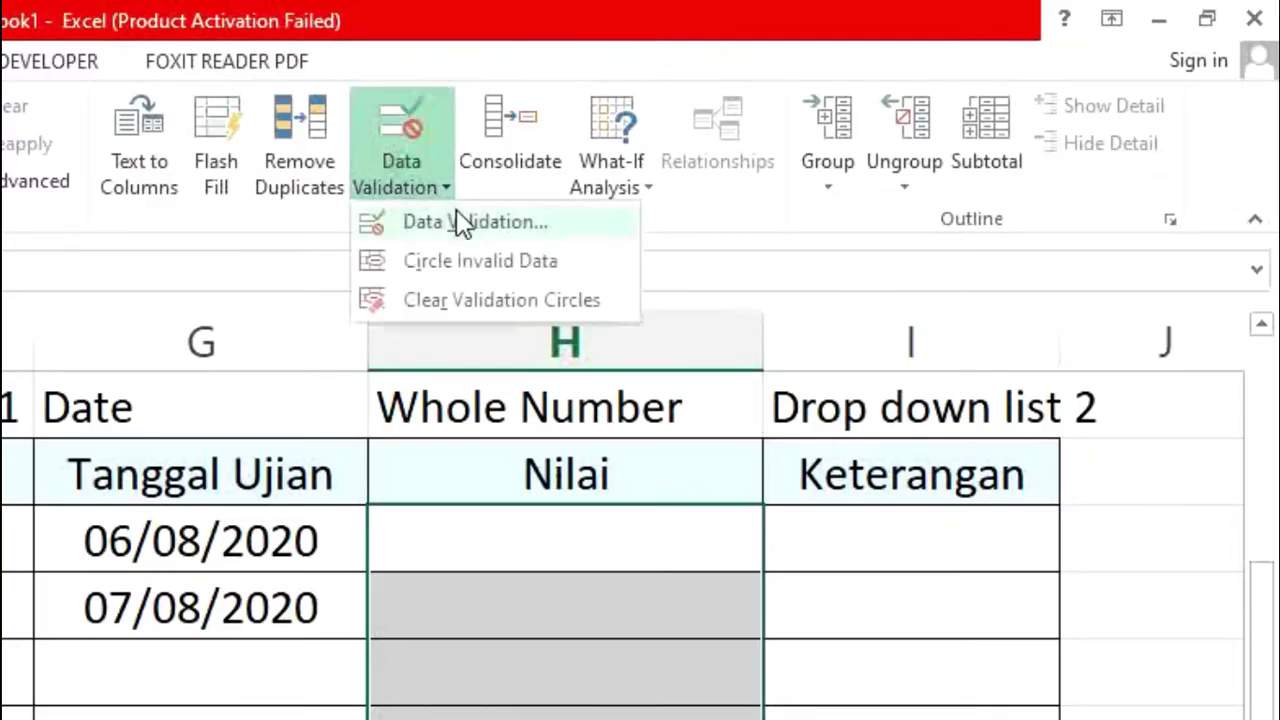
pyautogui.click(810, 128)
pyautogui.click(507, 331)
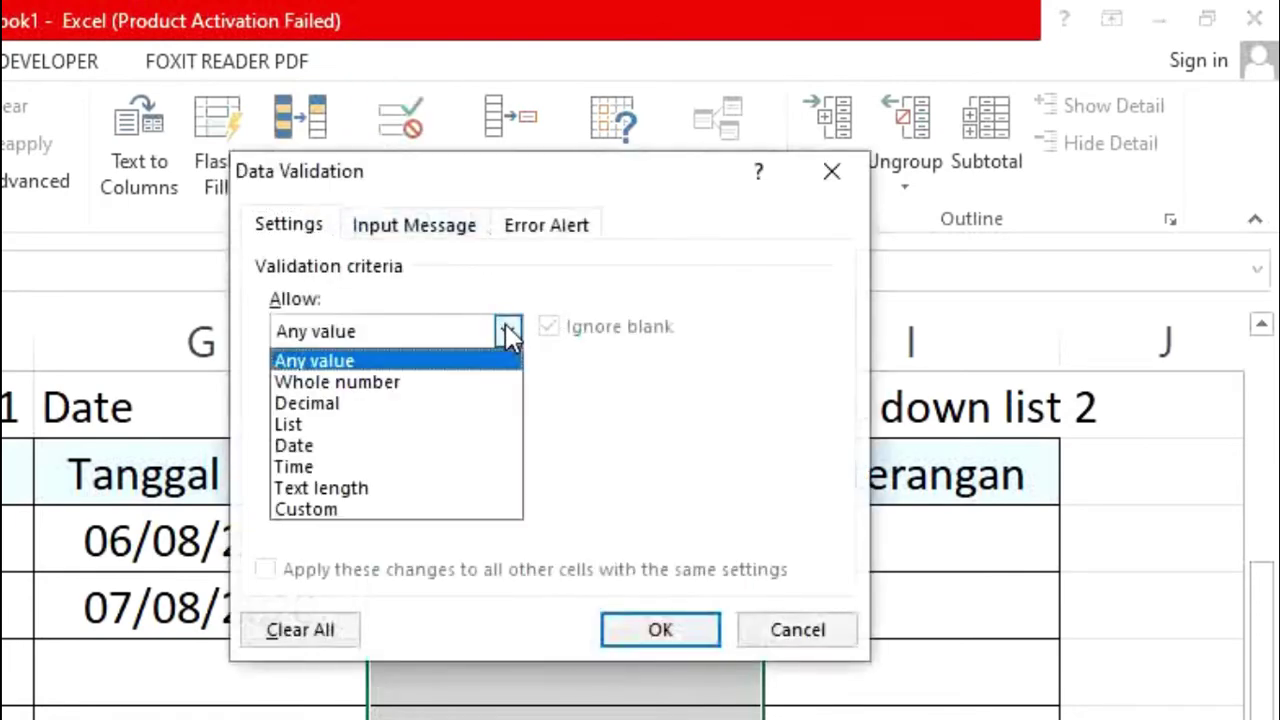
pyautogui.click(430, 382)
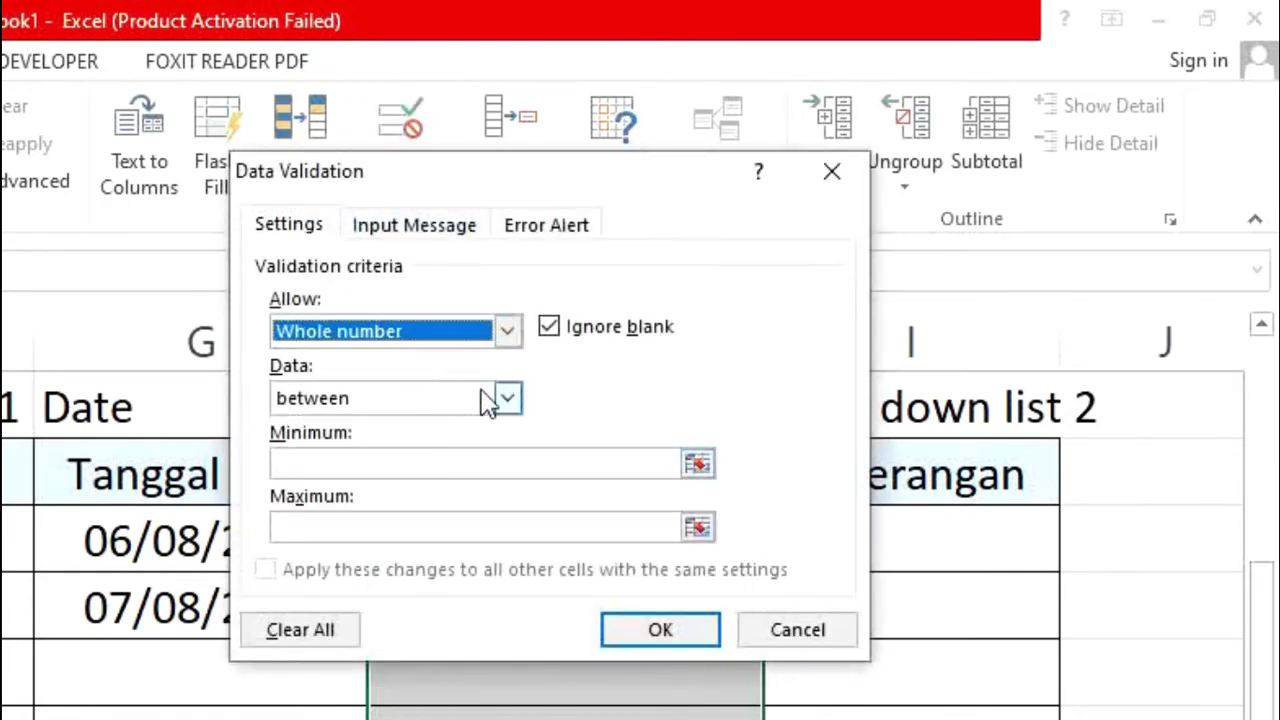
pyautogui.click(432, 462)
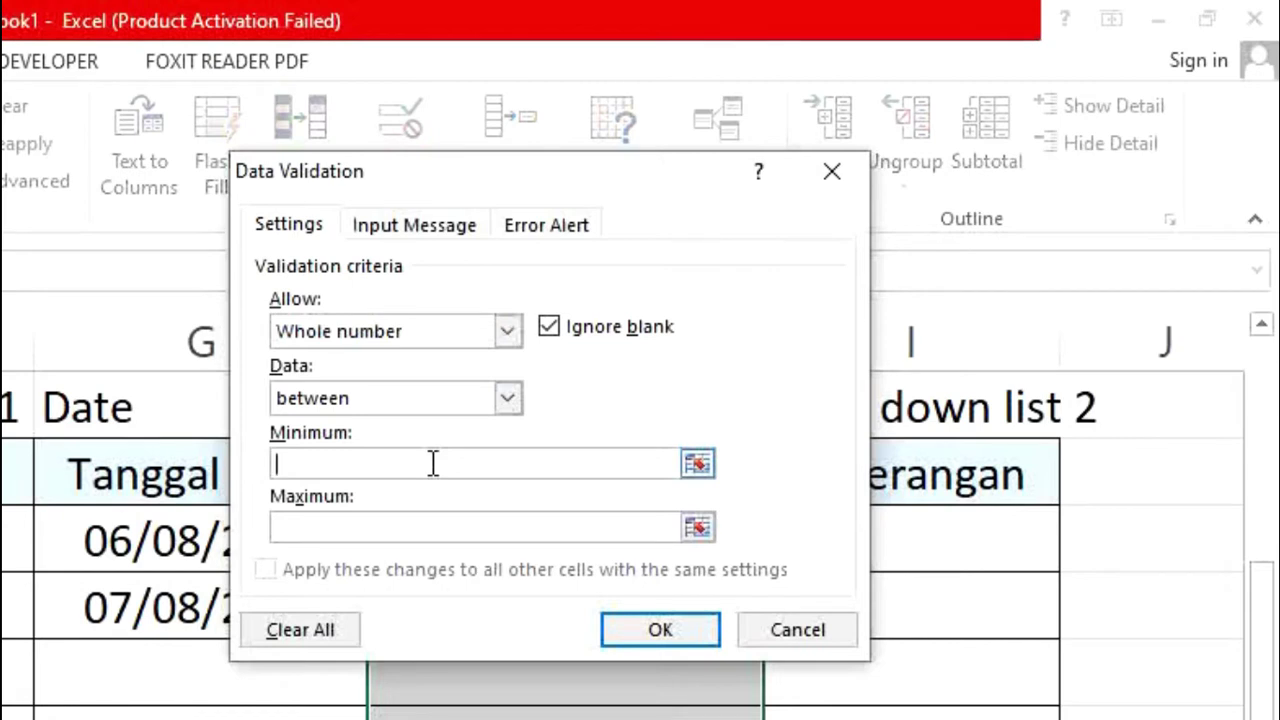
pyautogui.write('10')
pyautogui.click(418, 520)
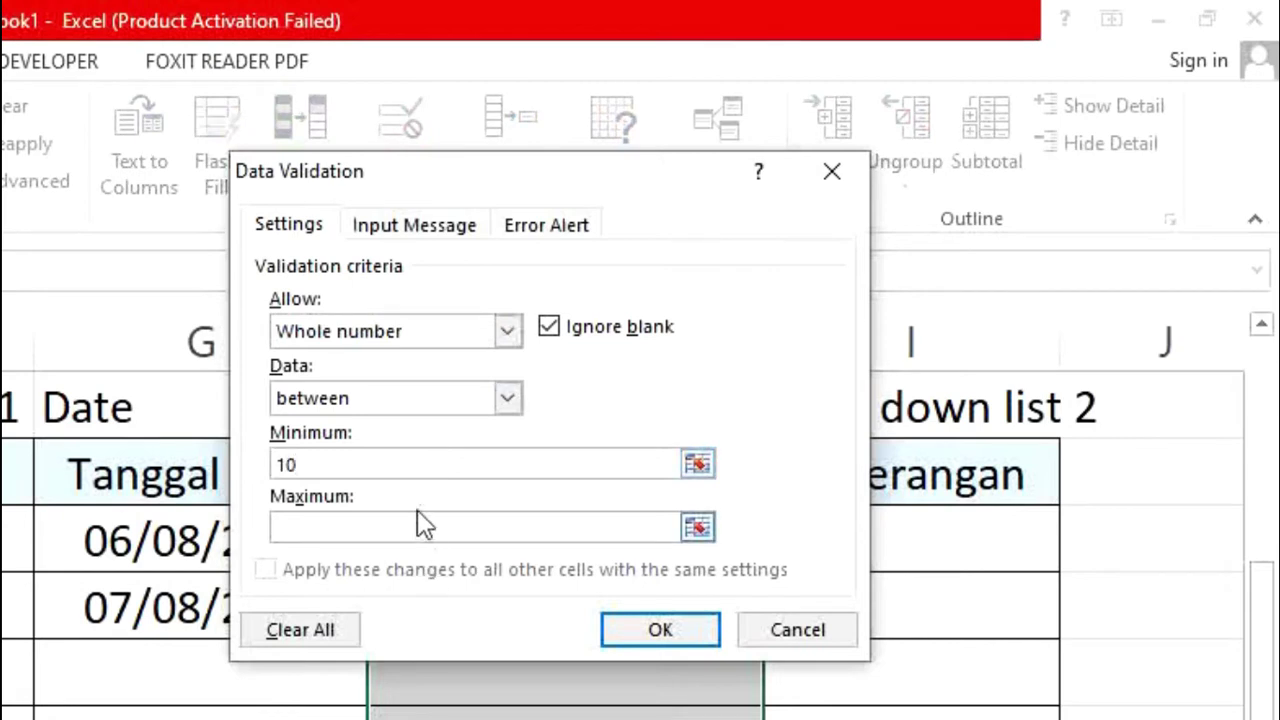
pyautogui.click(418, 524)
pyautogui.write('100')
# Step: Apply the whole-number rule, then enter scores 10, 100 and 30 in H9 to H11
pyautogui.click(670, 625)
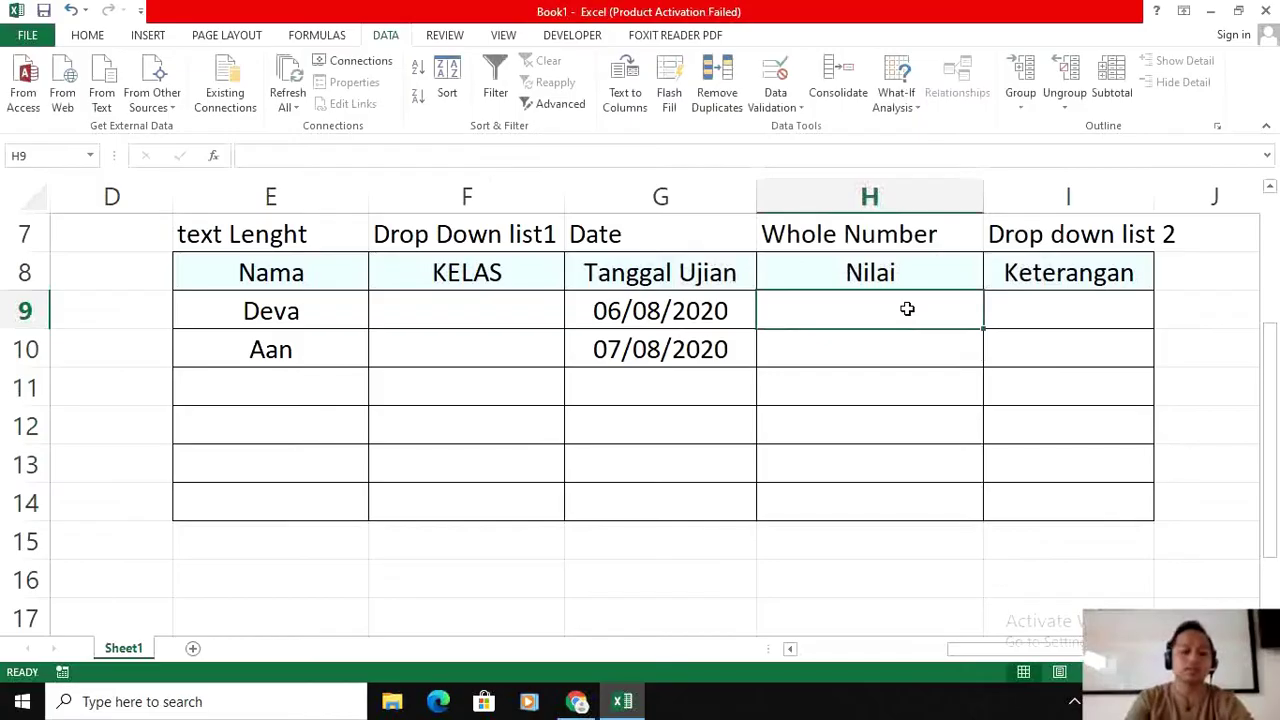
pyautogui.write('10')
pyautogui.press('Return')
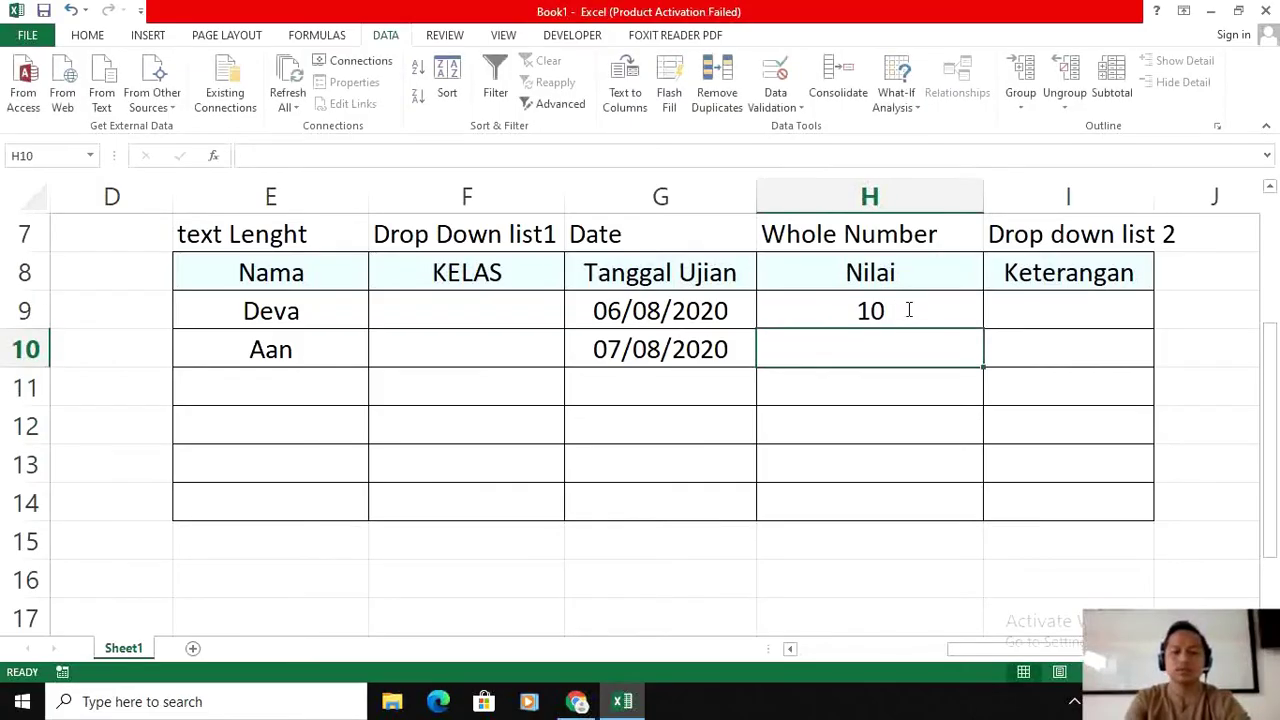
pyautogui.write('2')
pyautogui.press('BackSpace')
pyautogui.write('100')
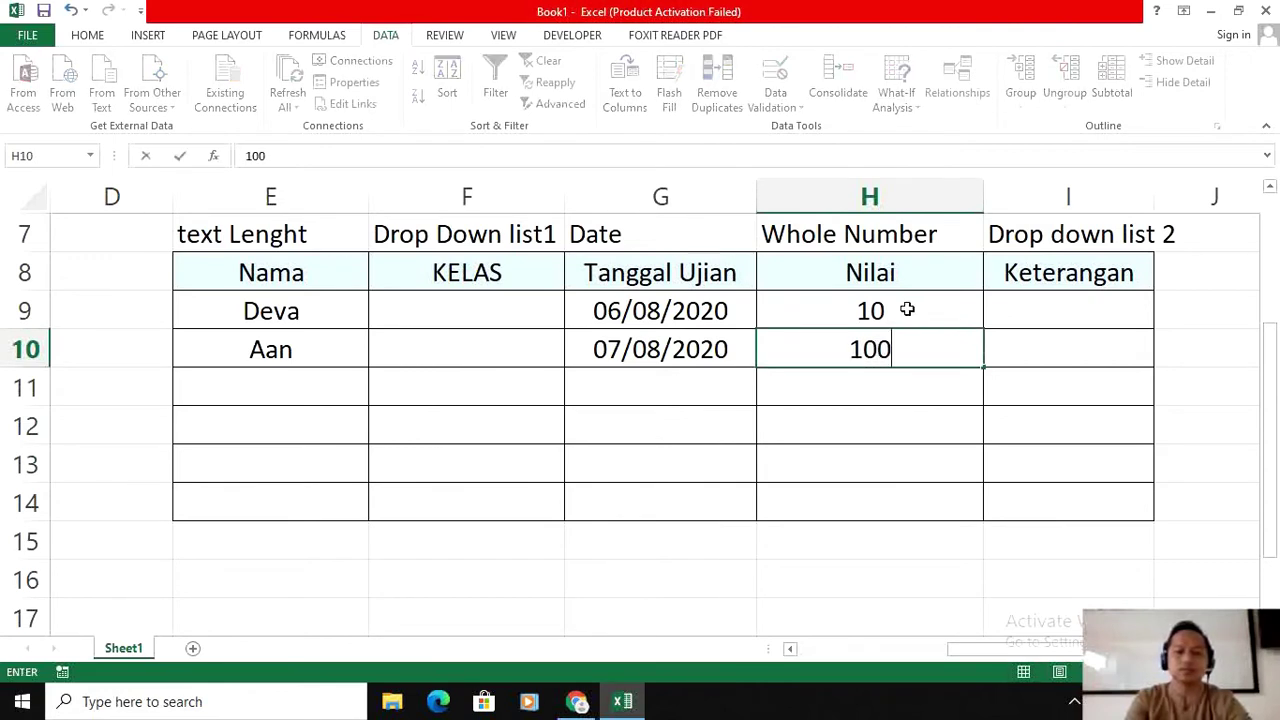
pyautogui.press('Return')
pyautogui.write('30')
pyautogui.press('Return')
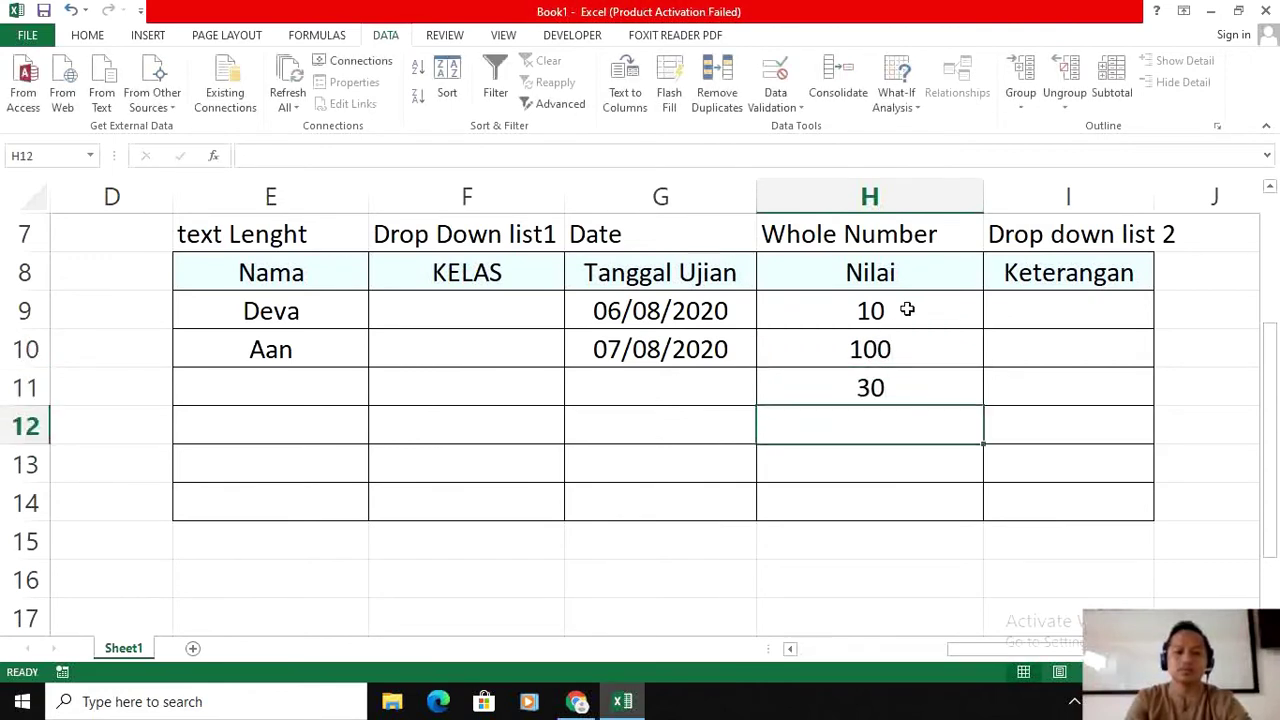
# Step: Confirm scores 110 and 1 are rejected in H12, leaving it empty
pyautogui.write('110')
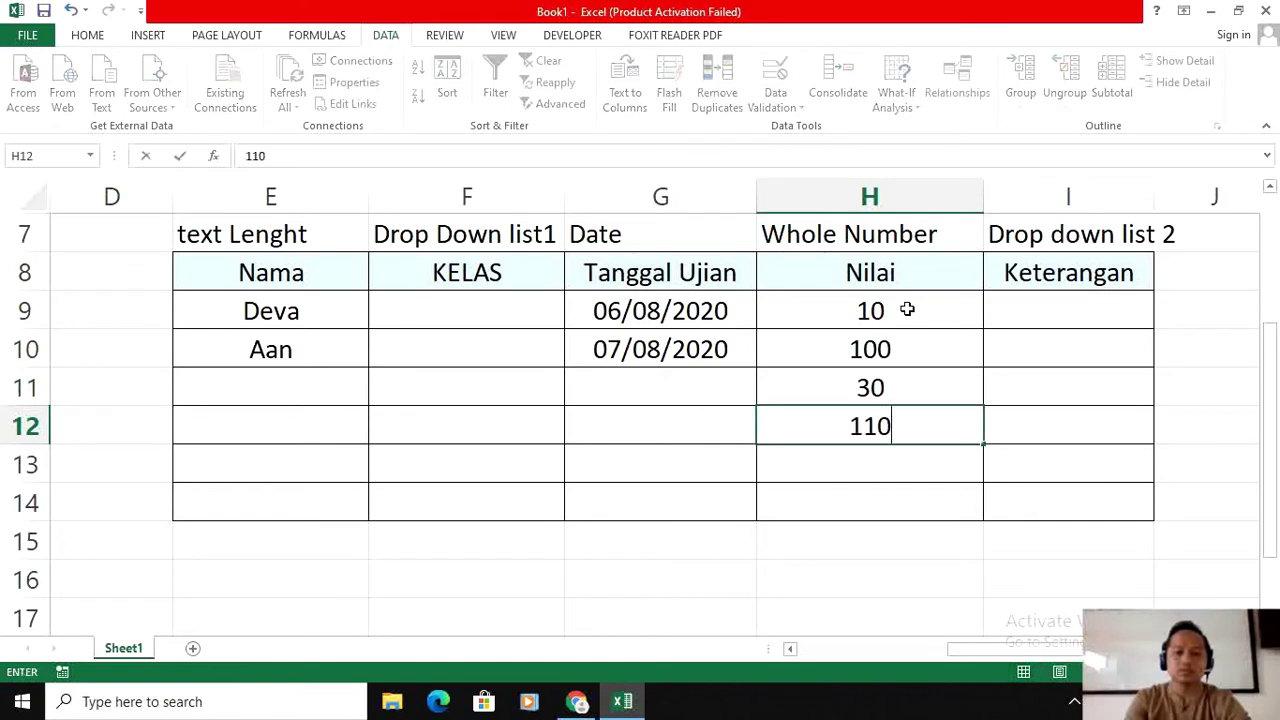
pyautogui.press('Return')
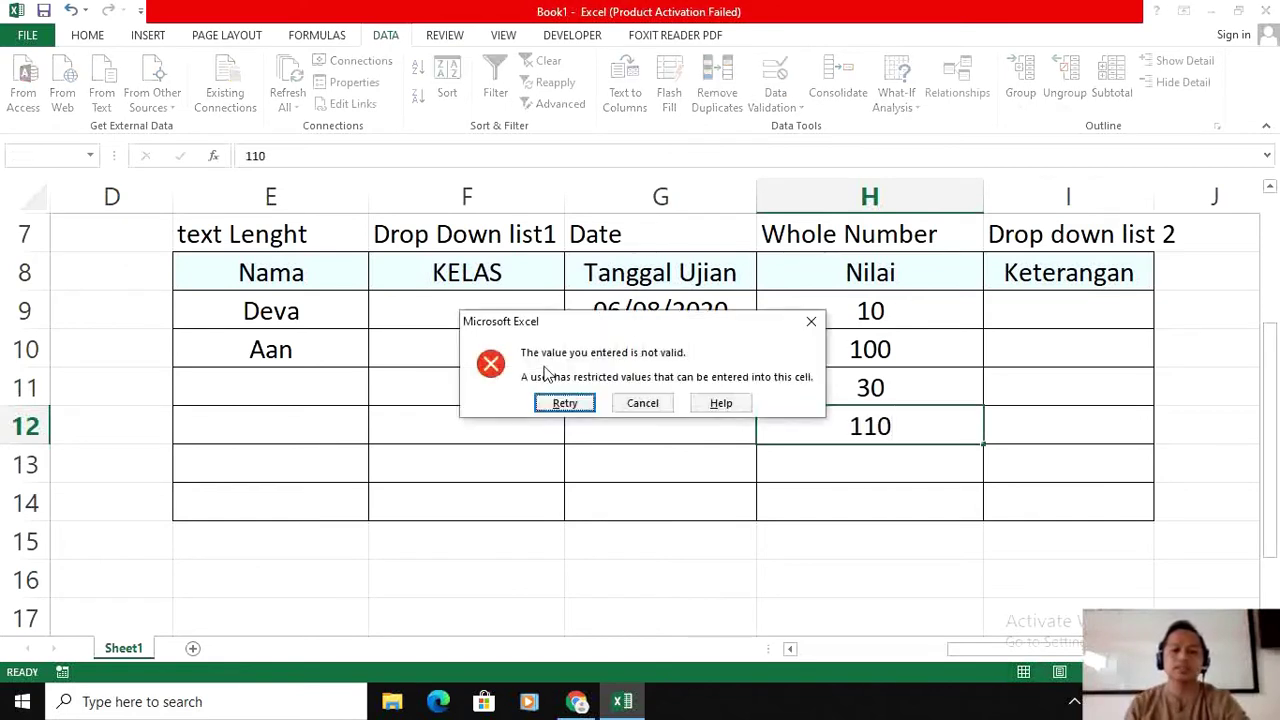
pyautogui.click(560, 404)
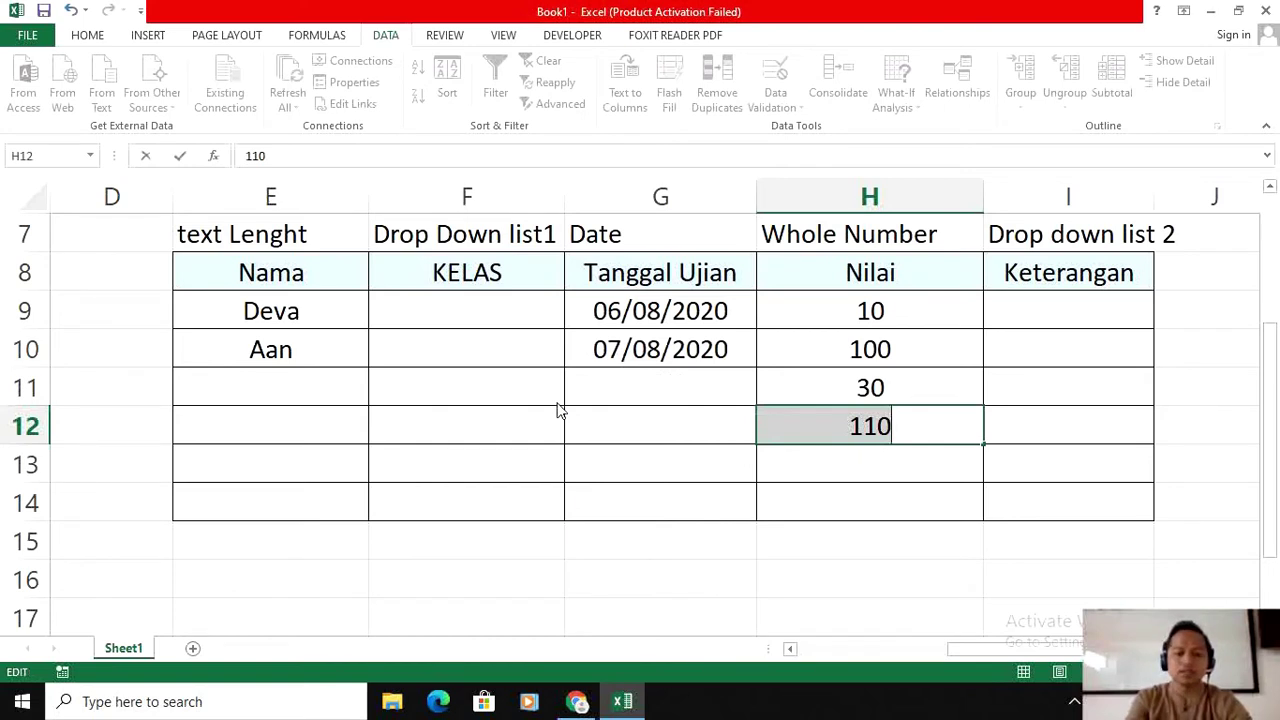
pyautogui.write('1')
pyautogui.press('Return')
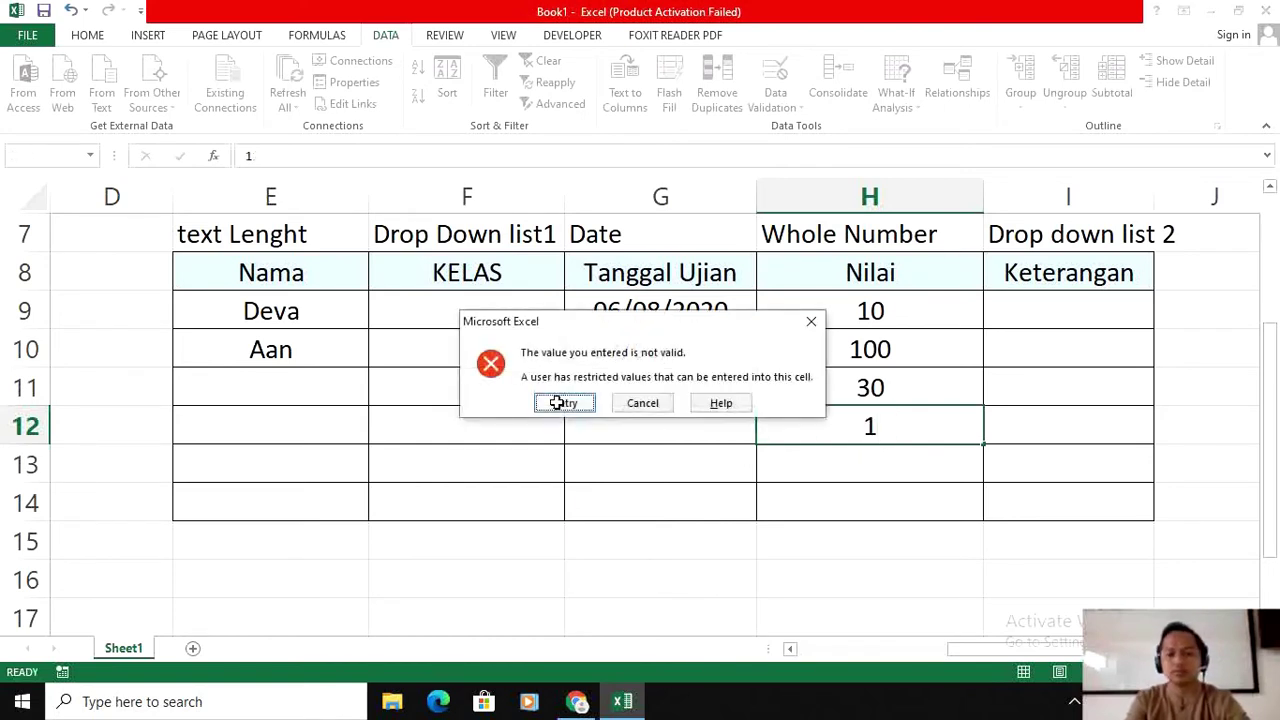
pyautogui.click(811, 321)
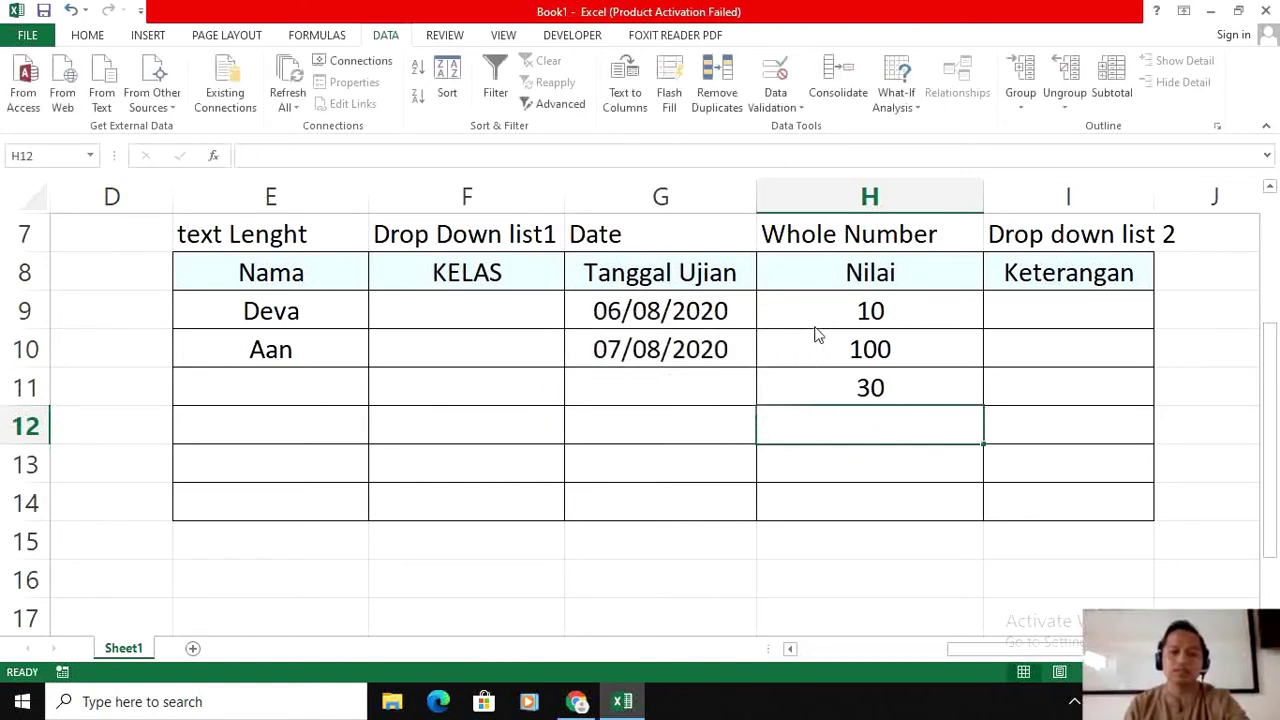
pyautogui.click(886, 388)
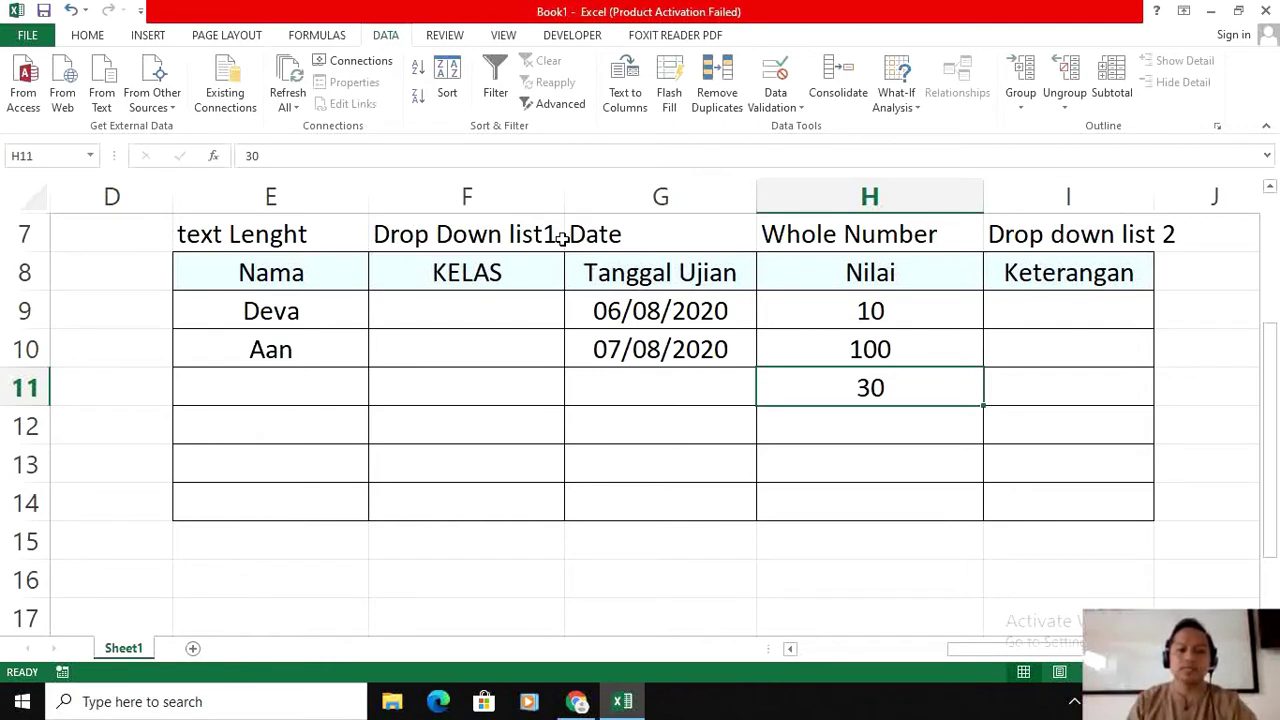
# Step: Select the KELAS cells F9:F14 and open Data Validation, dismissing an accidental Remove Duplicates
pyautogui.click(464, 309)
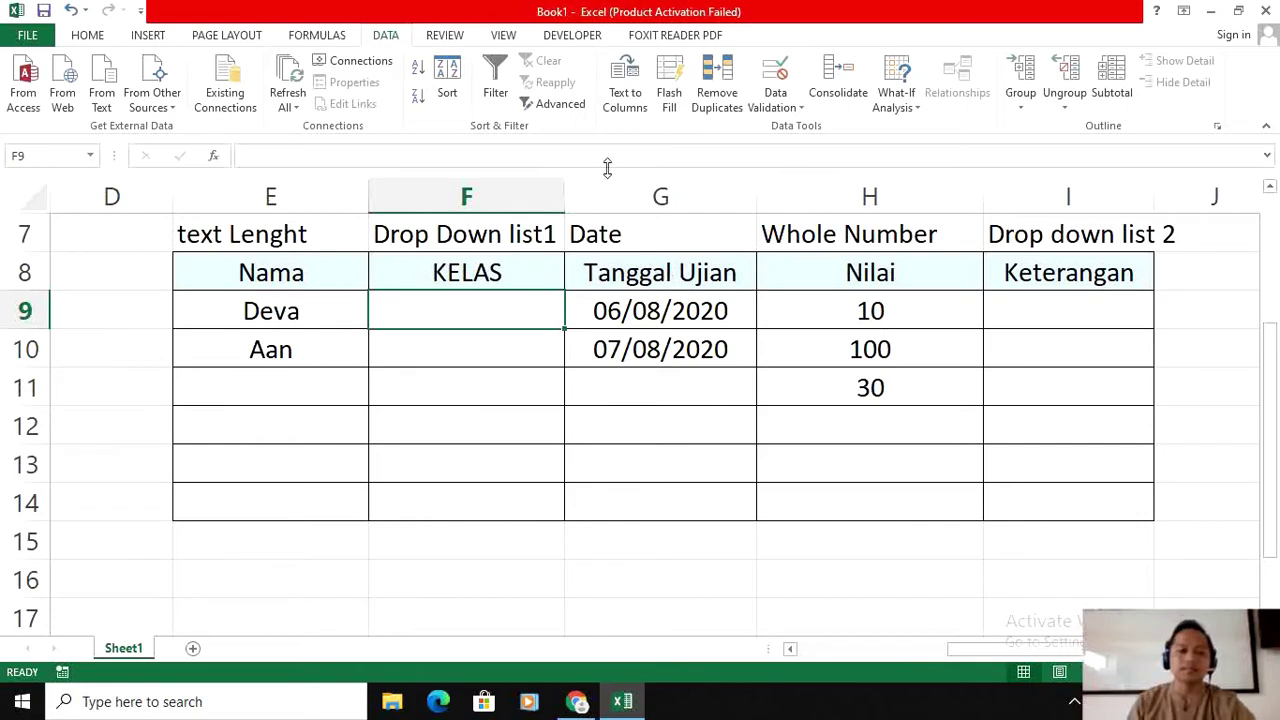
pyautogui.moveTo(486, 311); pyautogui.dragTo(482, 500)
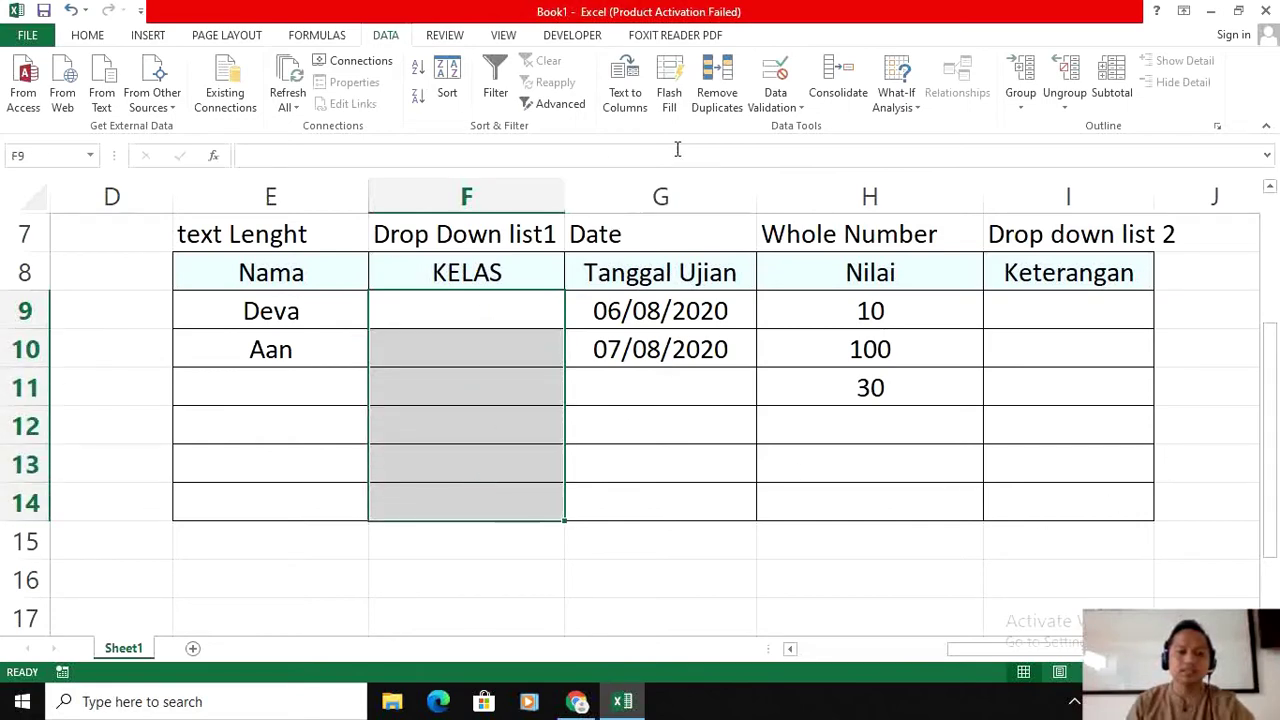
pyautogui.click(718, 100)
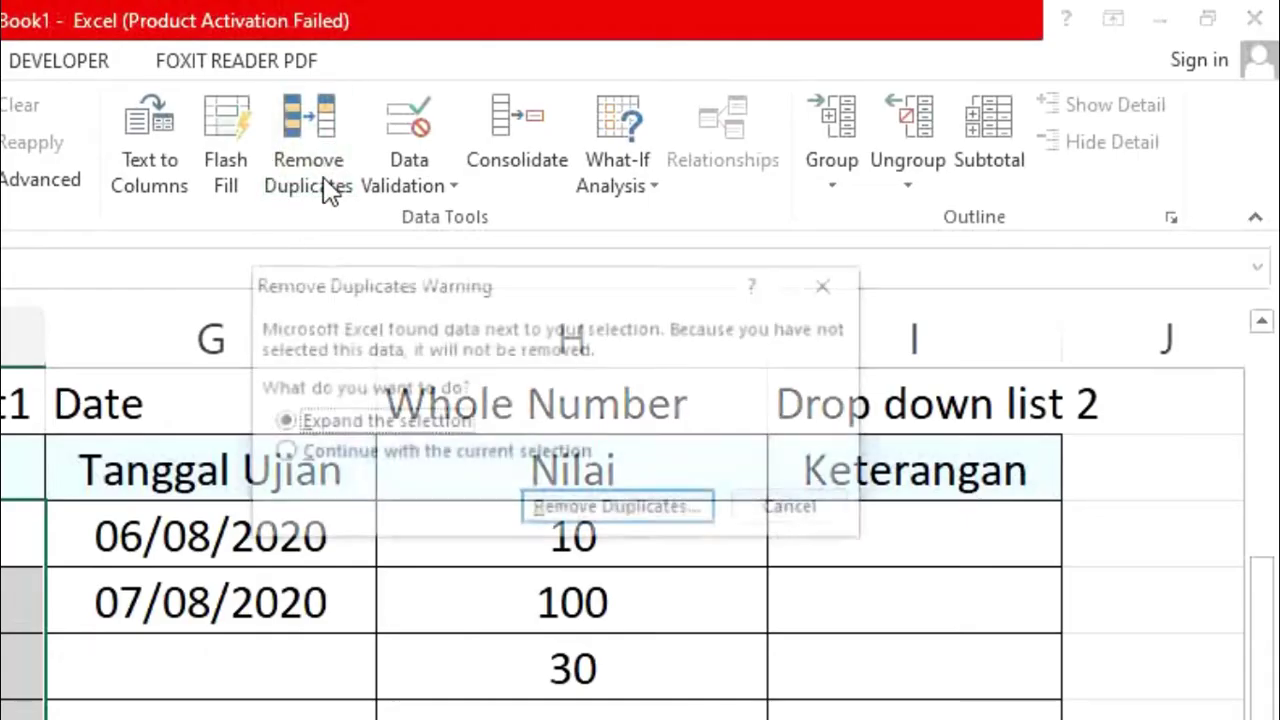
pyautogui.click(830, 287)
pyautogui.click(428, 176)
pyautogui.click(518, 222)
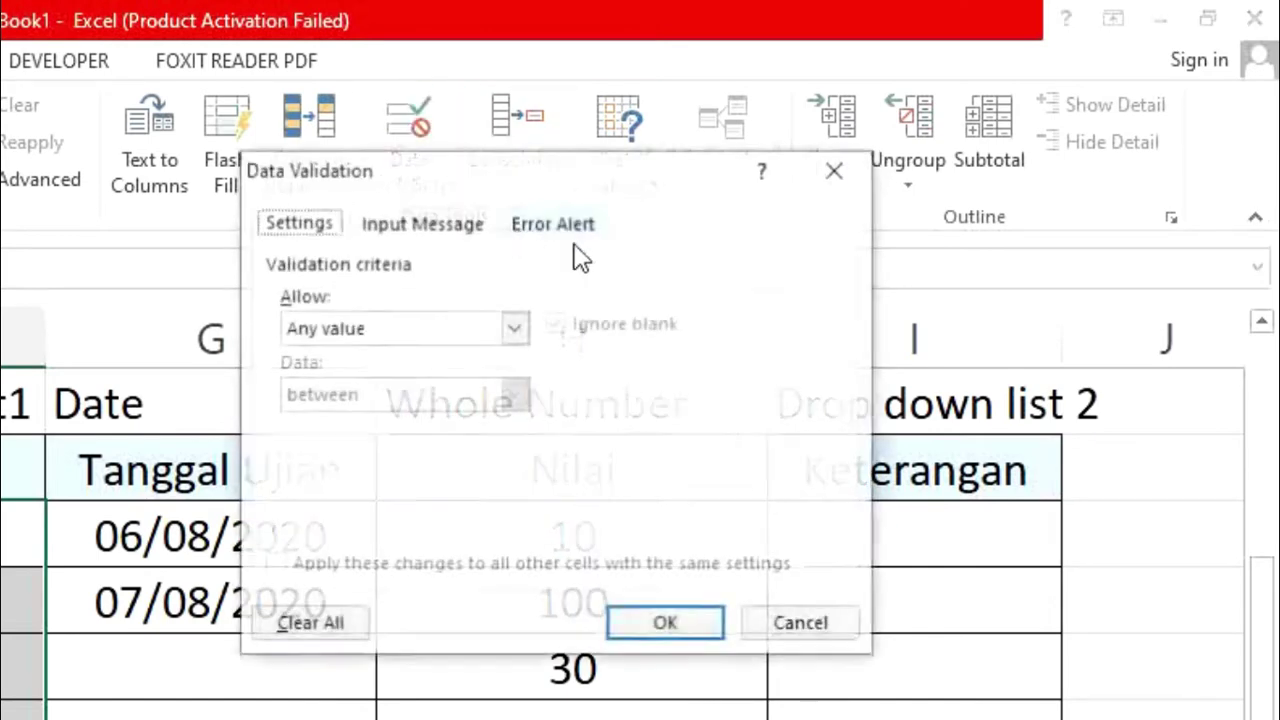
# Step: Set a List rule with source Kelas A;Kelas B;Kelas C;Kelas D and apply it
pyautogui.click(516, 330)
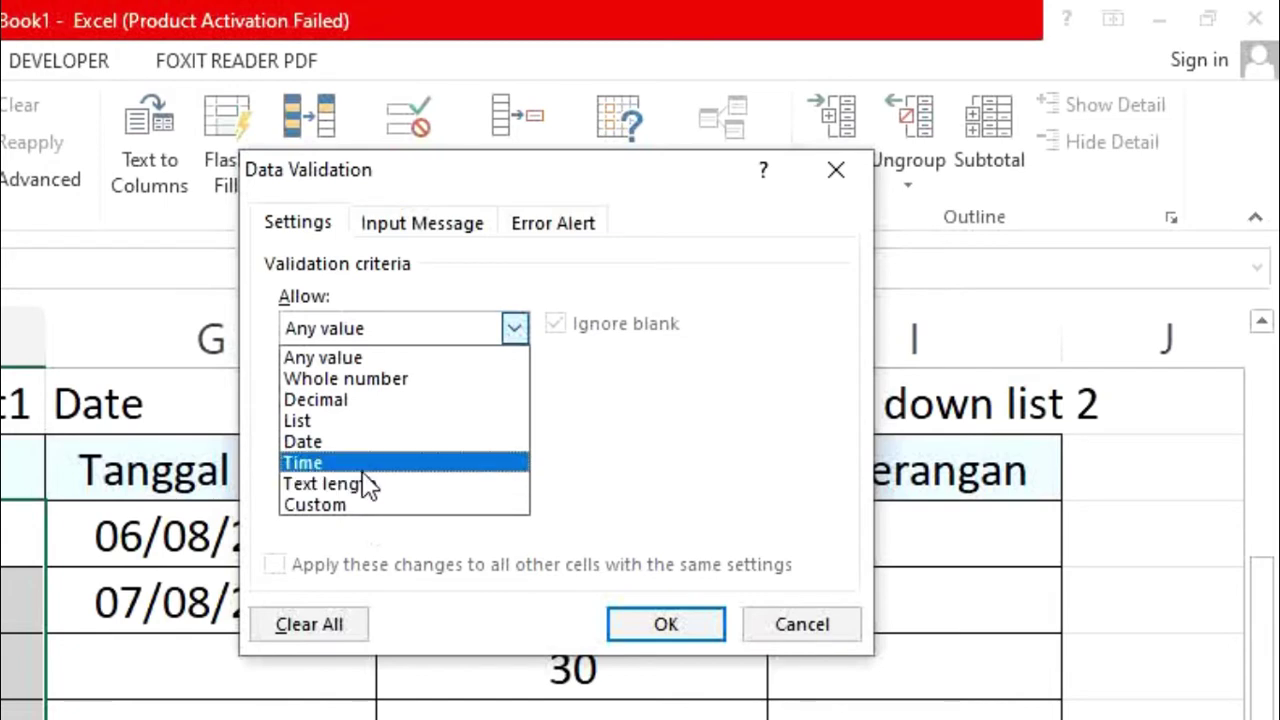
pyautogui.click(352, 424)
pyautogui.click(455, 458)
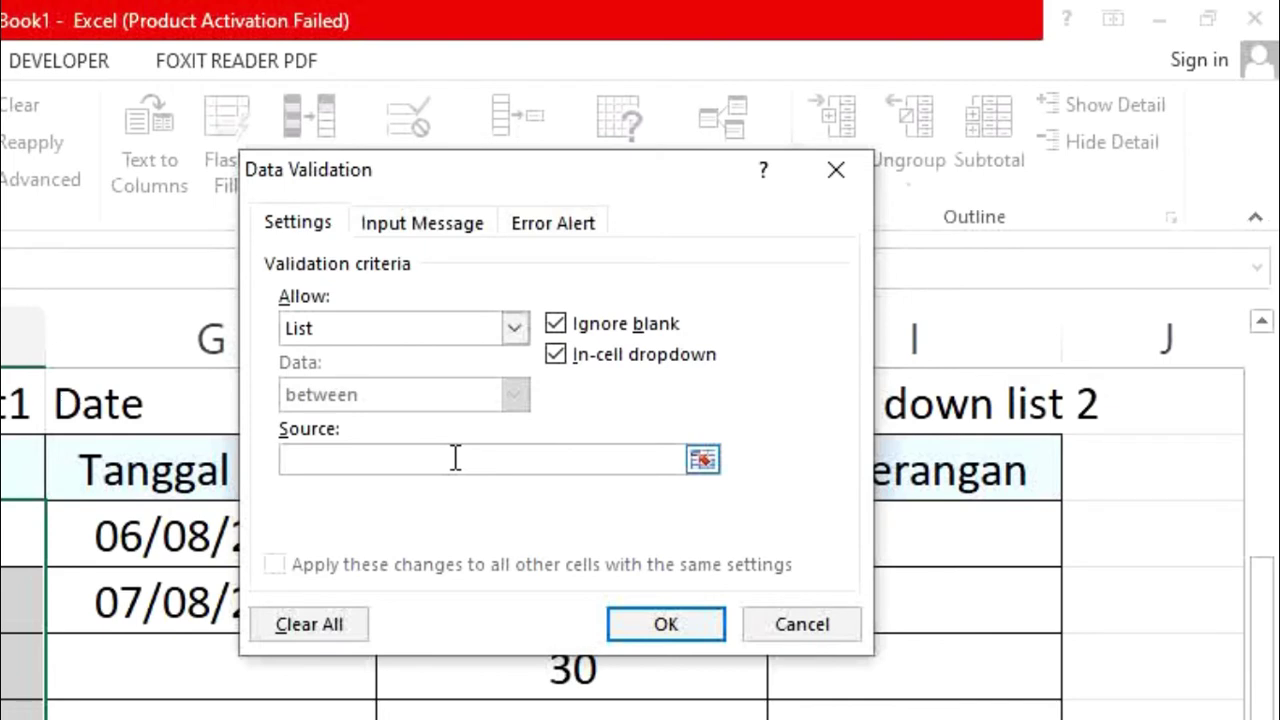
pyautogui.write('Kelas A')
pyautogui.write(';Kel')
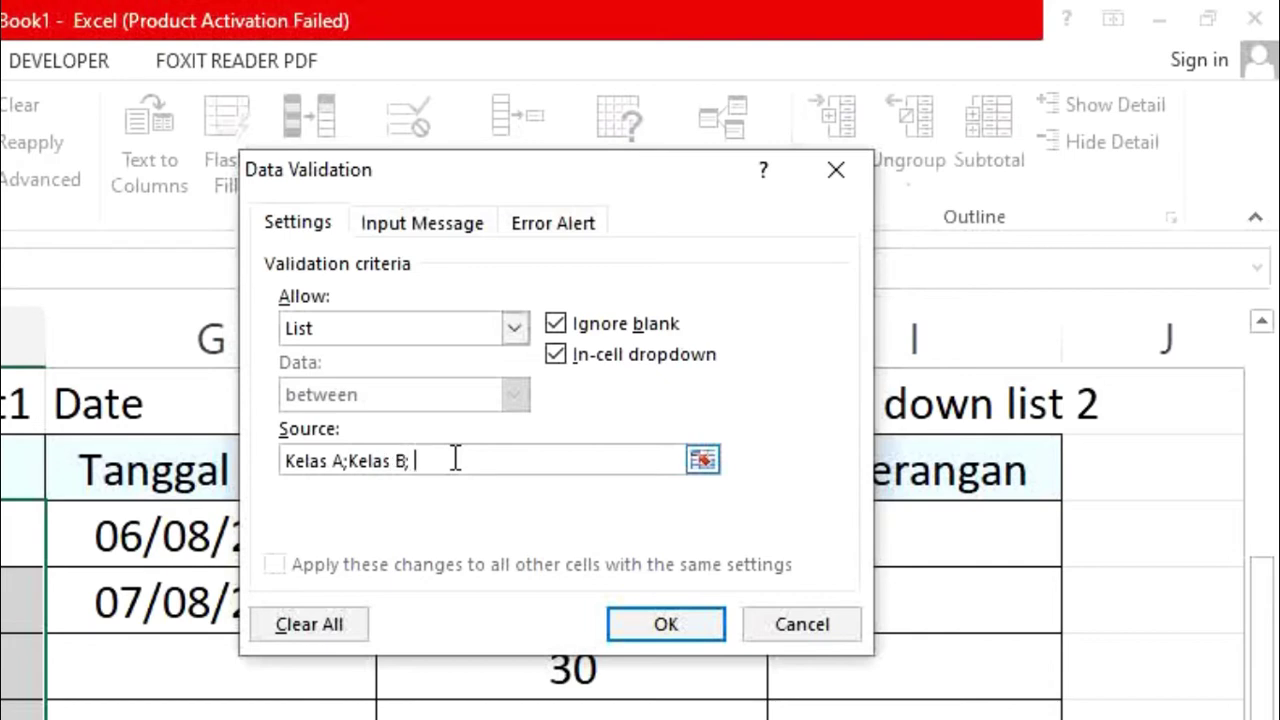
pyautogui.write('as C;Kelas D')
pyautogui.click(674, 628)
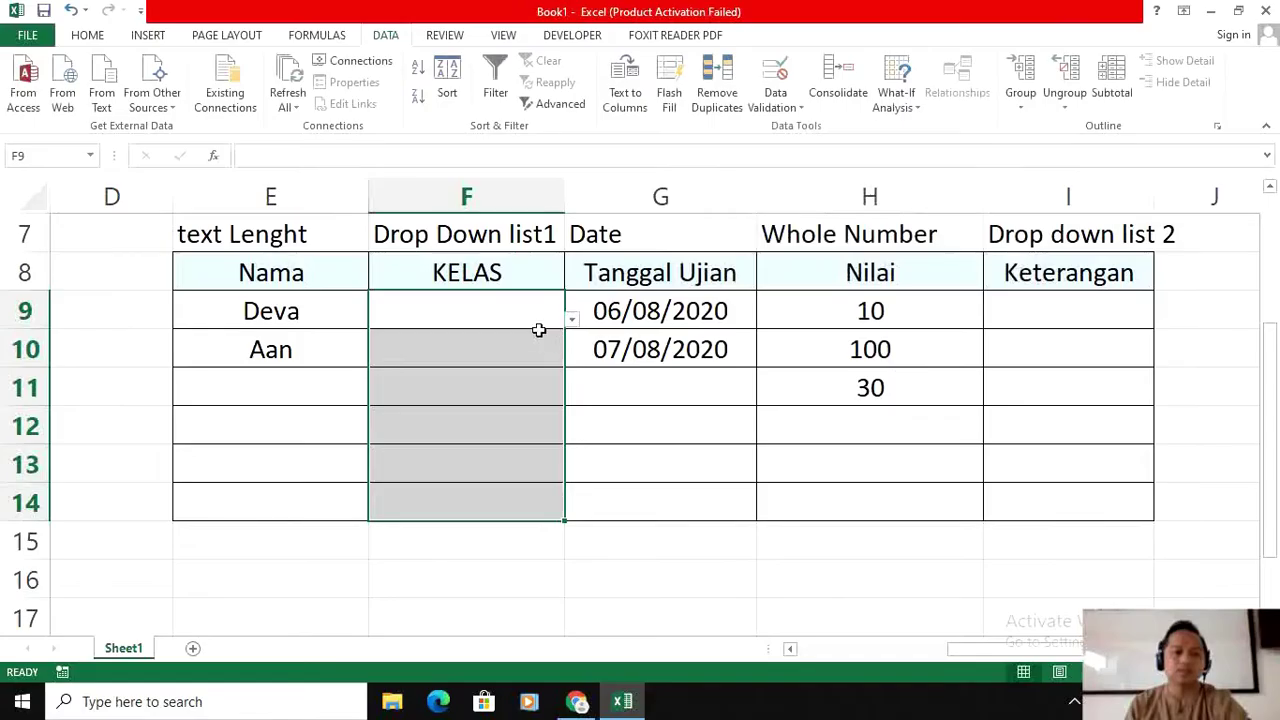
pyautogui.click(529, 326)
# Step: Pick Kelas A for F9 and Kelas C for F10 from the class dropdowns
pyautogui.click(520, 350)
pyautogui.click(518, 387)
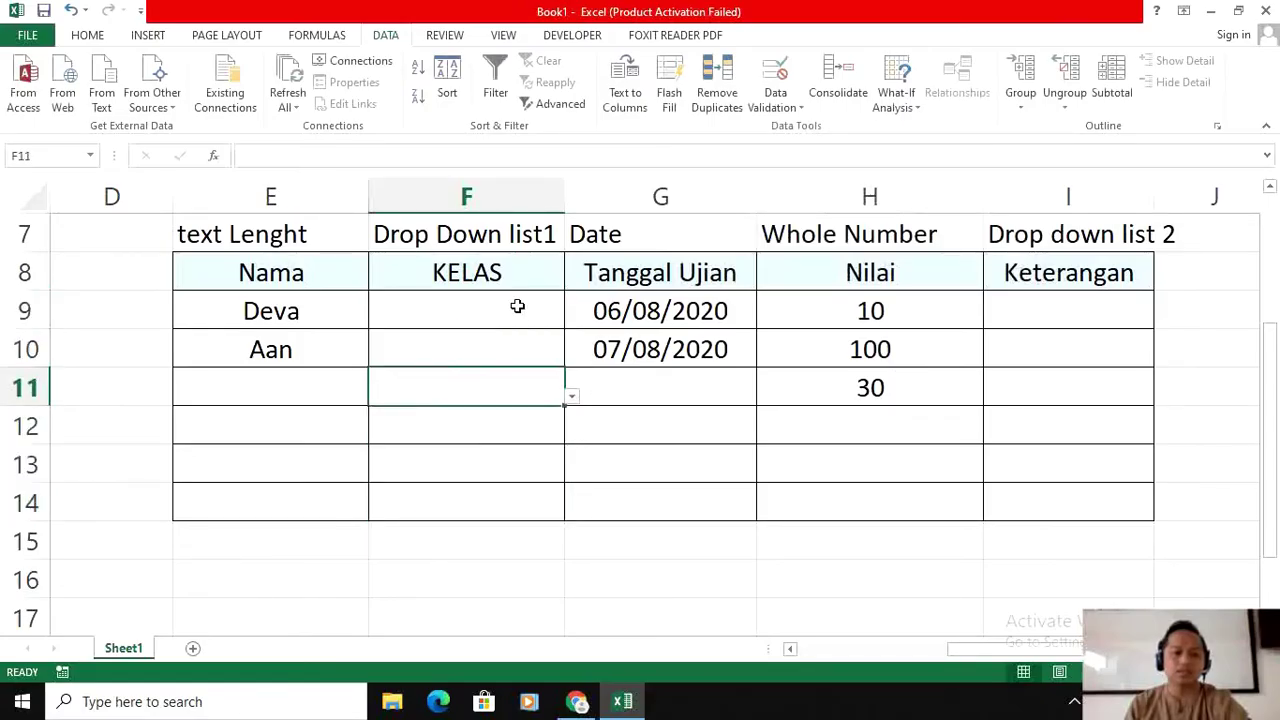
pyautogui.click(517, 305)
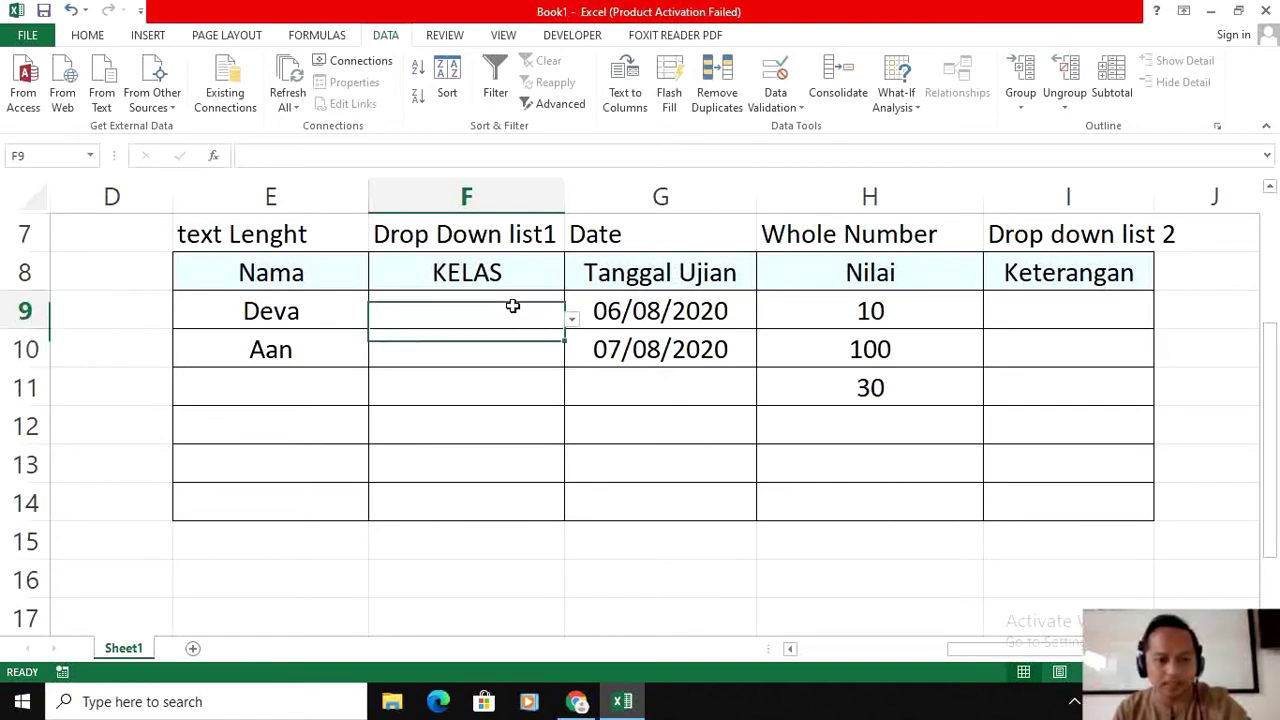
pyautogui.click(571, 320)
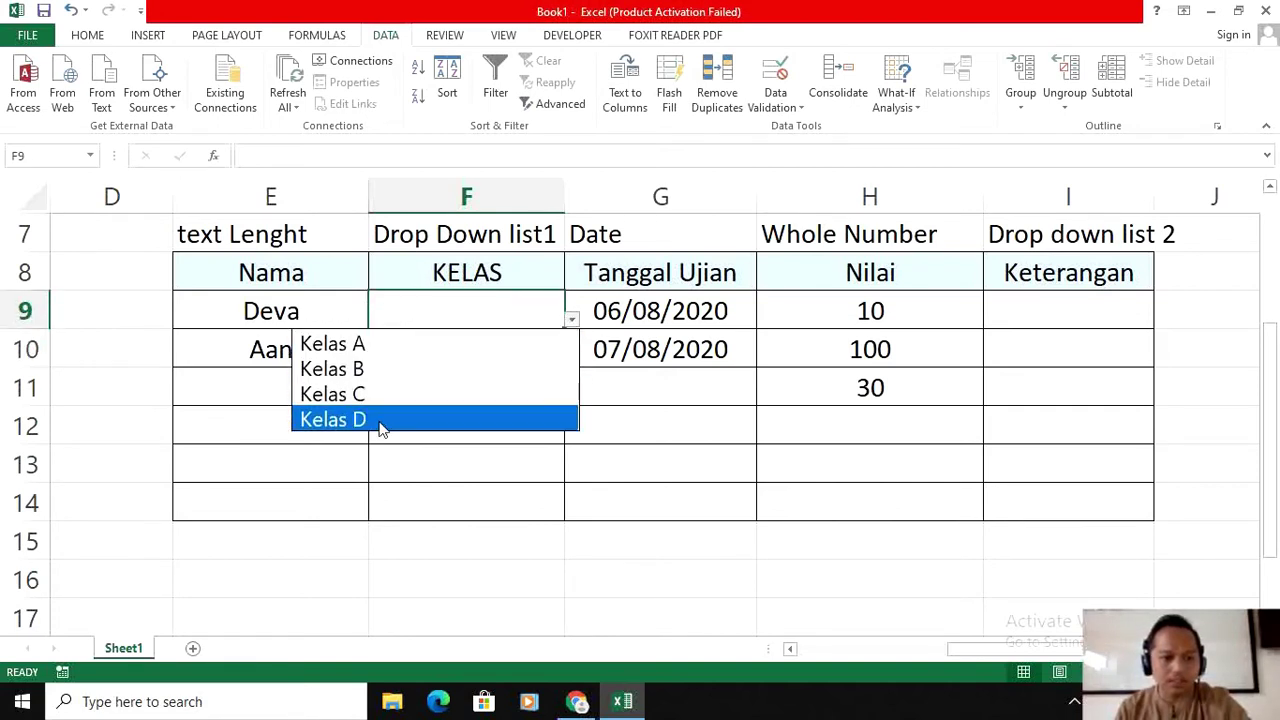
pyautogui.click(333, 344)
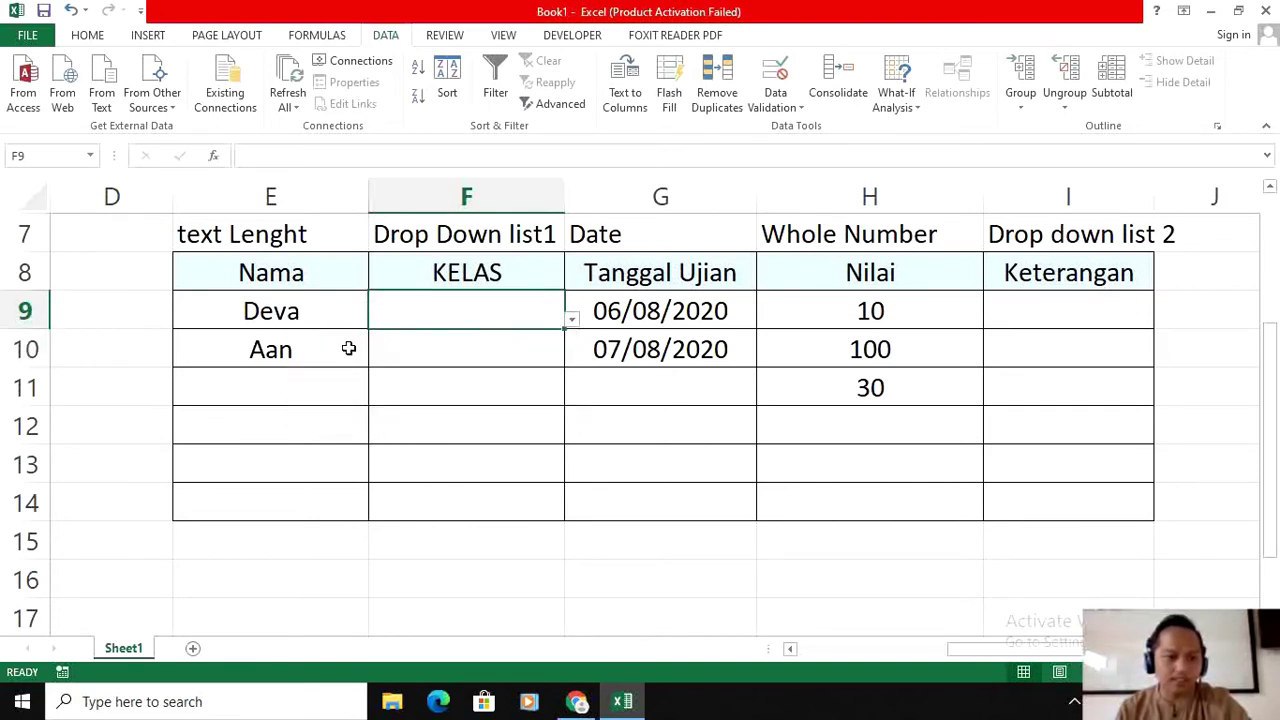
pyautogui.click(443, 351)
pyautogui.click(571, 358)
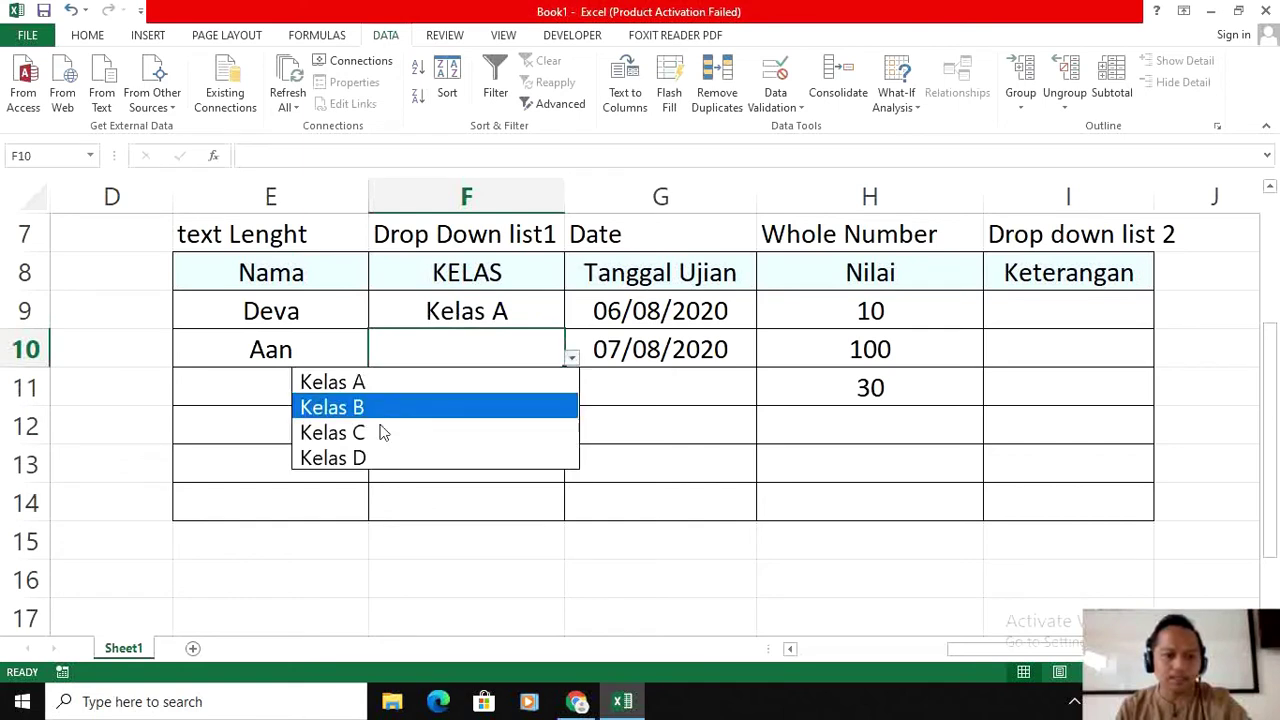
pyautogui.click(423, 432)
pyautogui.press('Return')
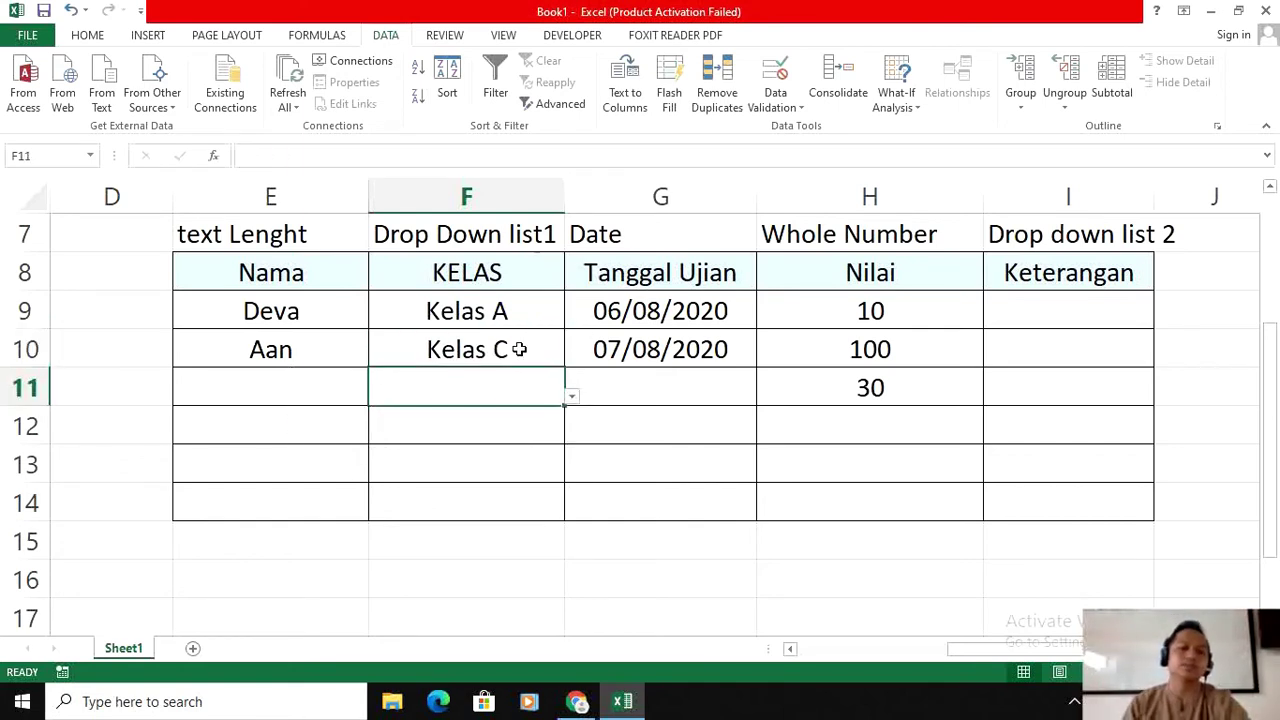
pyautogui.click(518, 319)
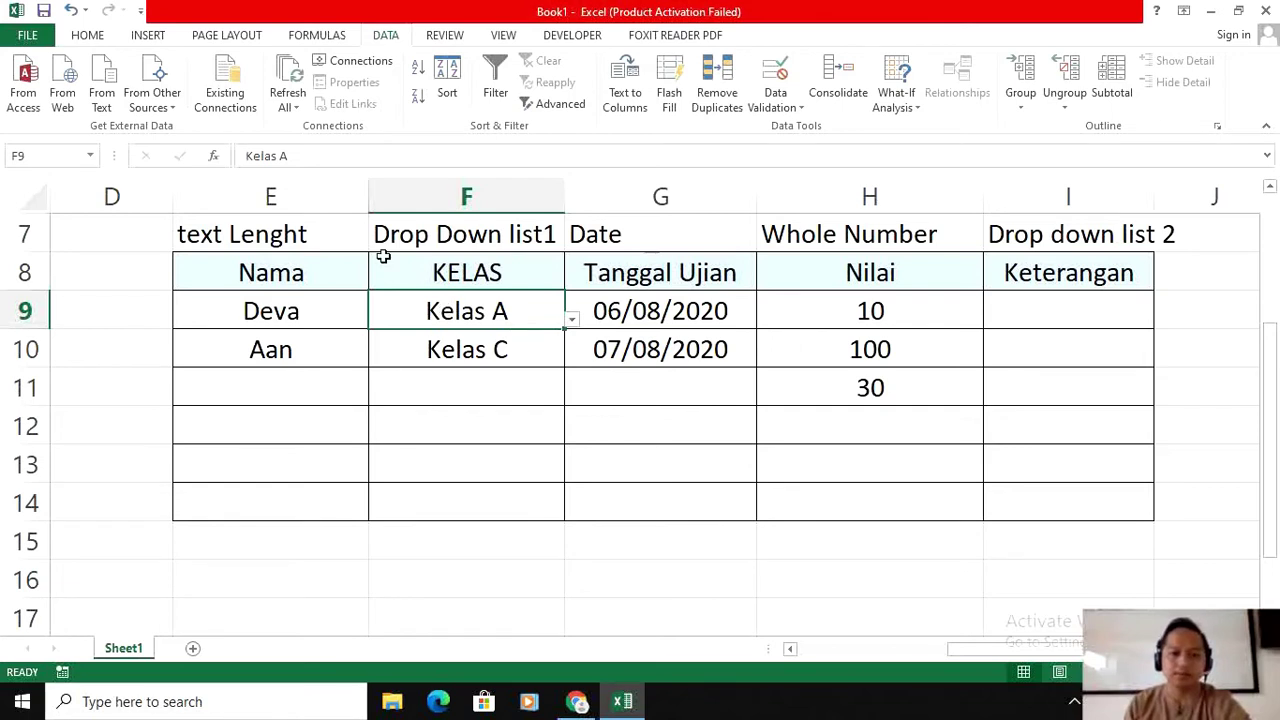
pyautogui.click(1078, 316)
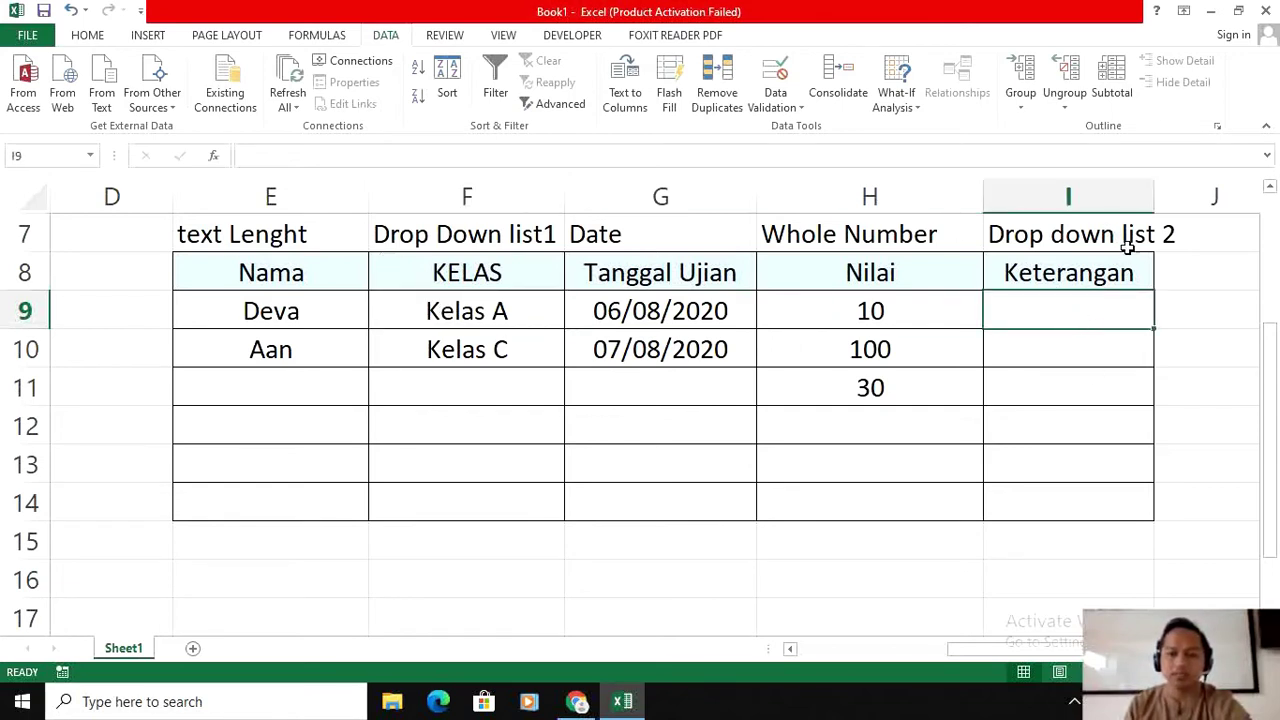
# Step: Put the list heading 'ket' in cell L8 beside the table
pyautogui.hscroll(3, 866, 297)
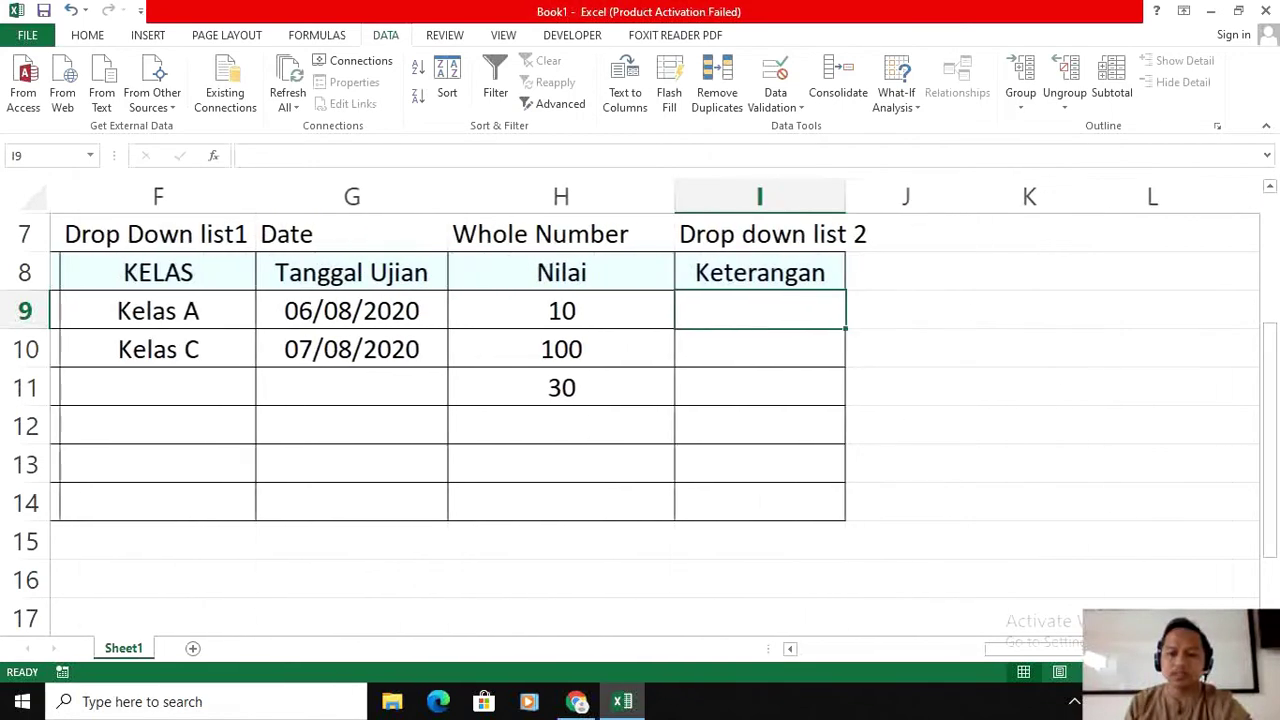
pyautogui.click(885, 301)
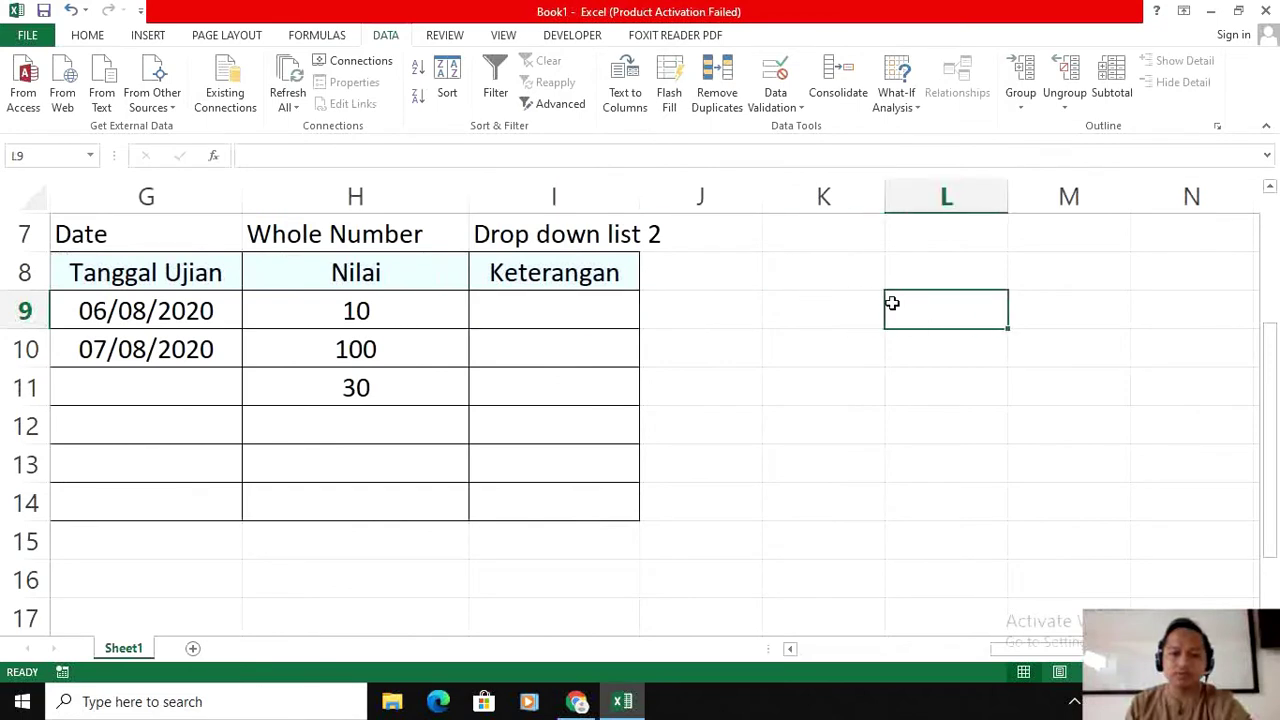
pyautogui.click(936, 269)
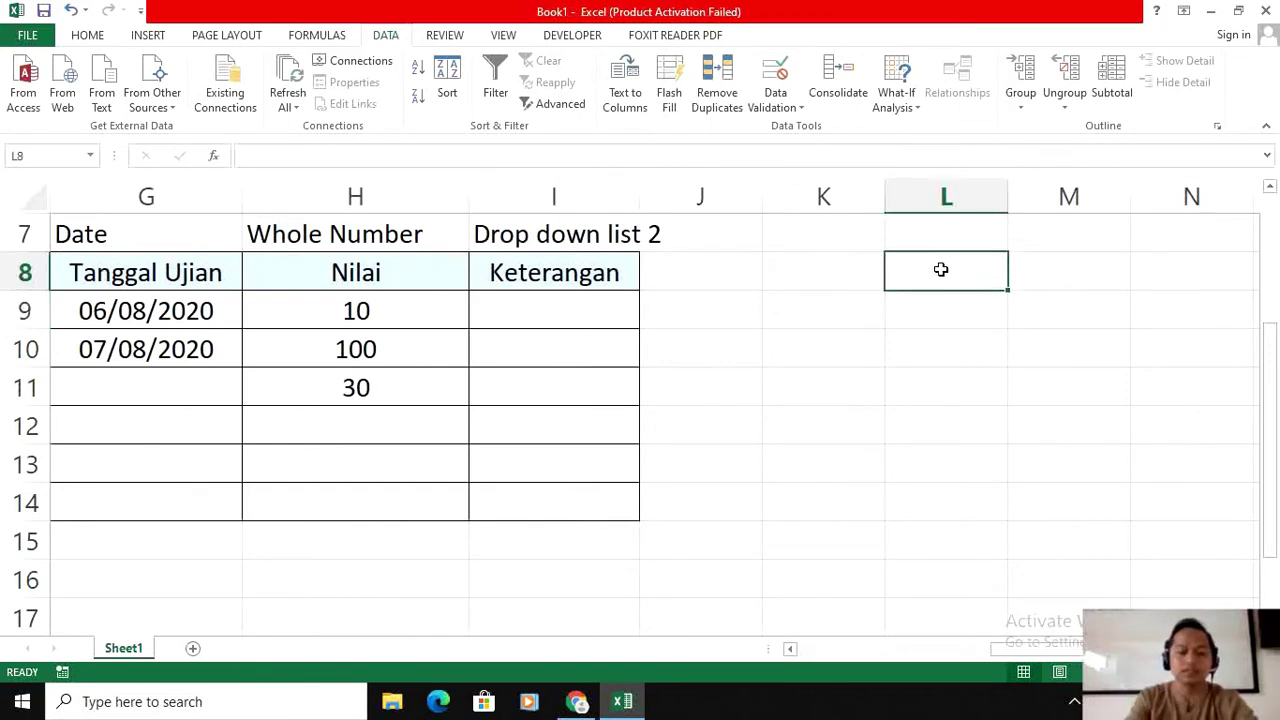
pyautogui.write('ket')
pyautogui.press('Return')
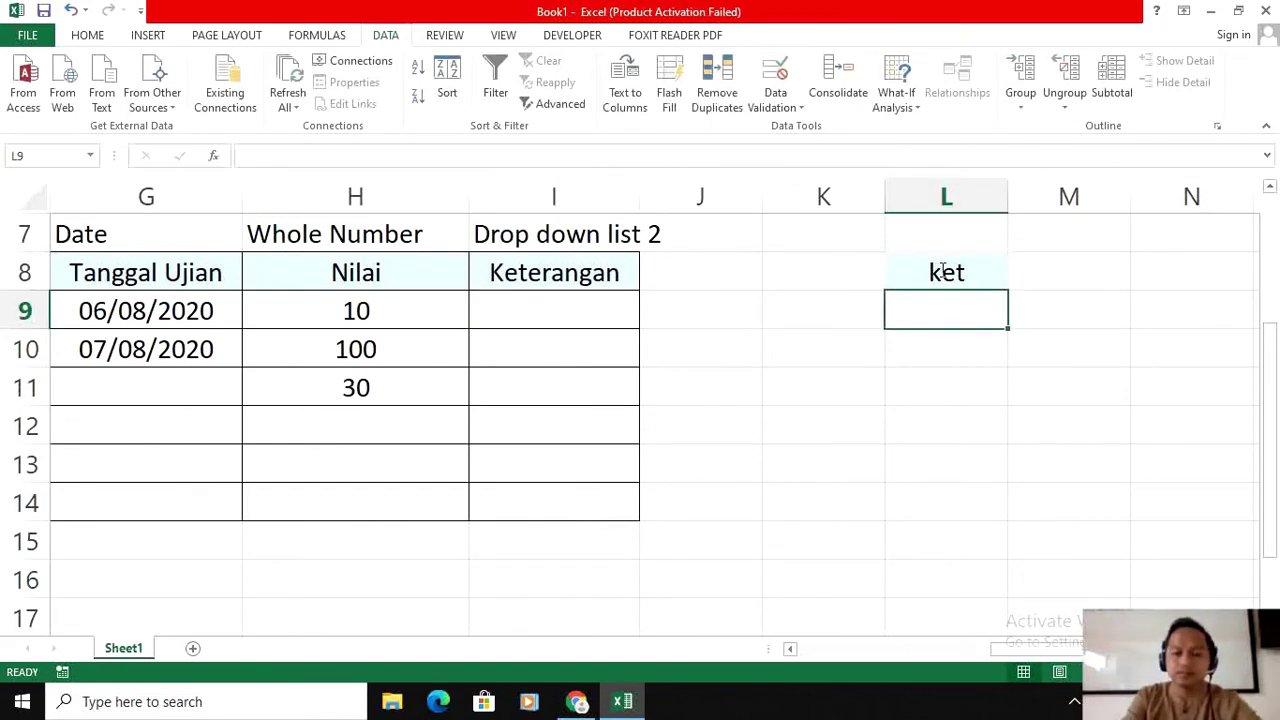
# Step: Enter Lulus, Tidak Lulus, Mengulang and Lulus Bersyarat in L9:L12
pyautogui.write('Lulus')
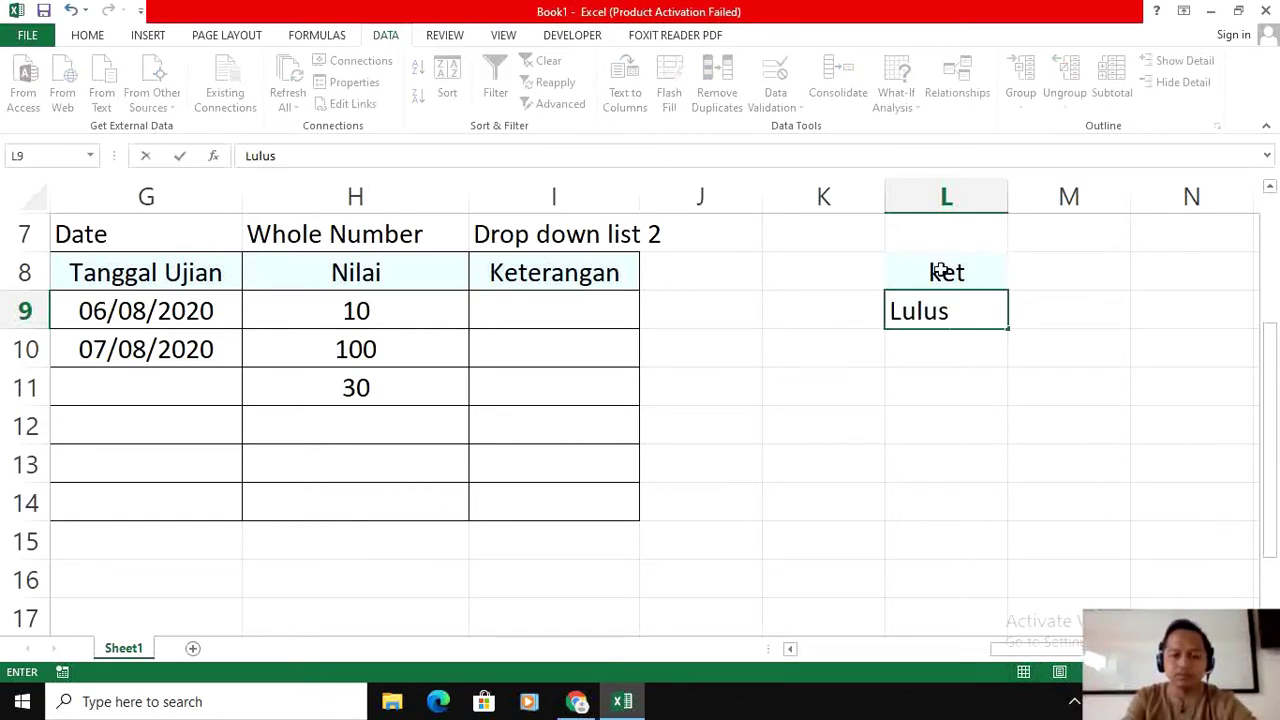
pyautogui.press('Return')
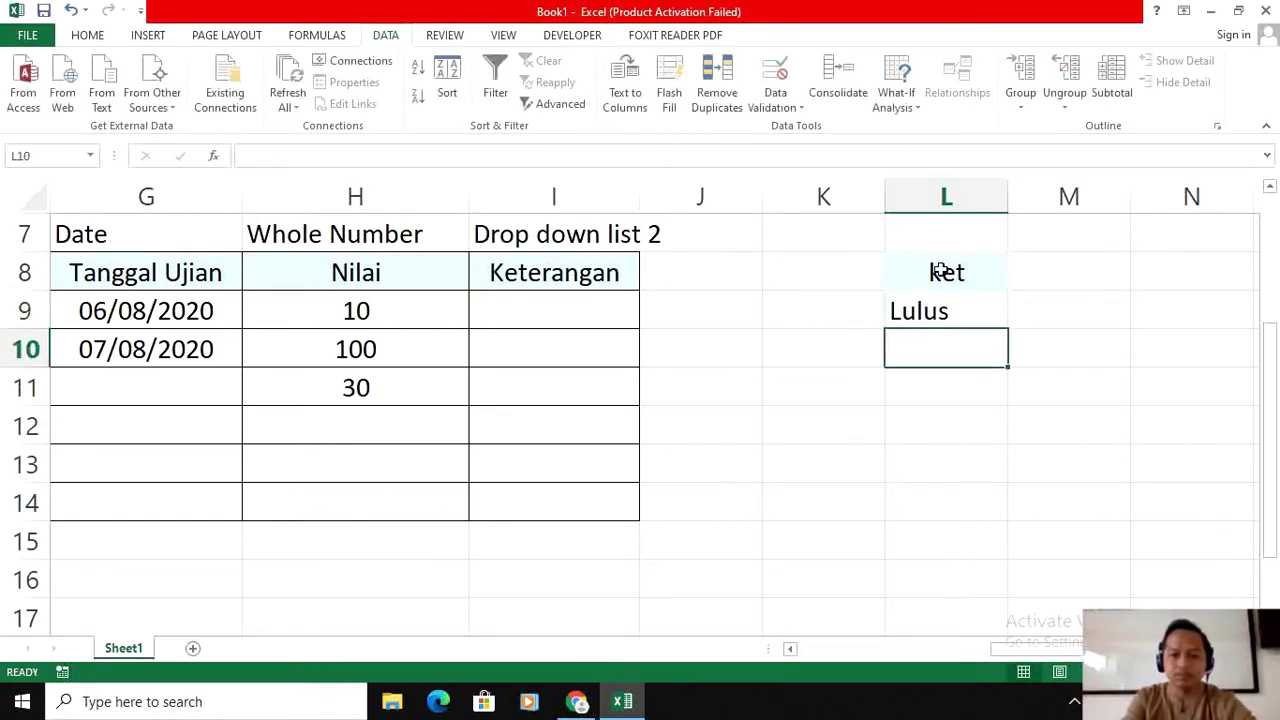
pyautogui.write('Tidak Lulus')
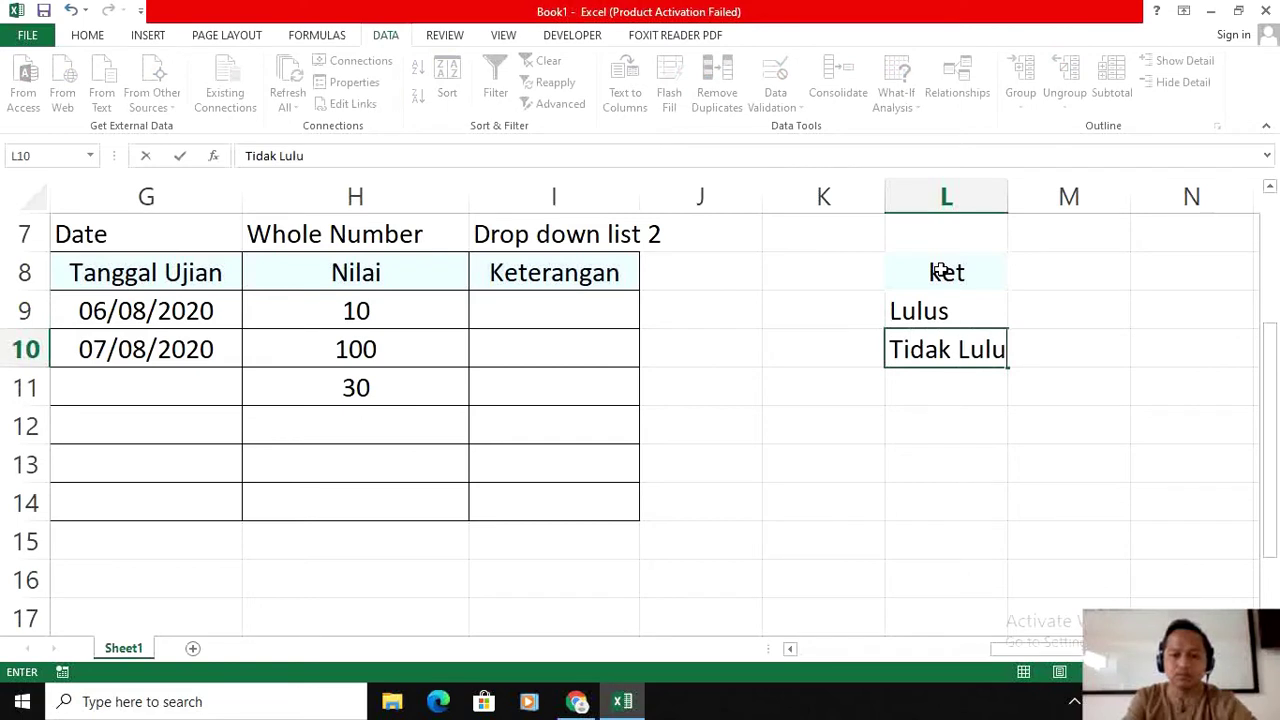
pyautogui.press('Return')
pyautogui.write('Mengulang')
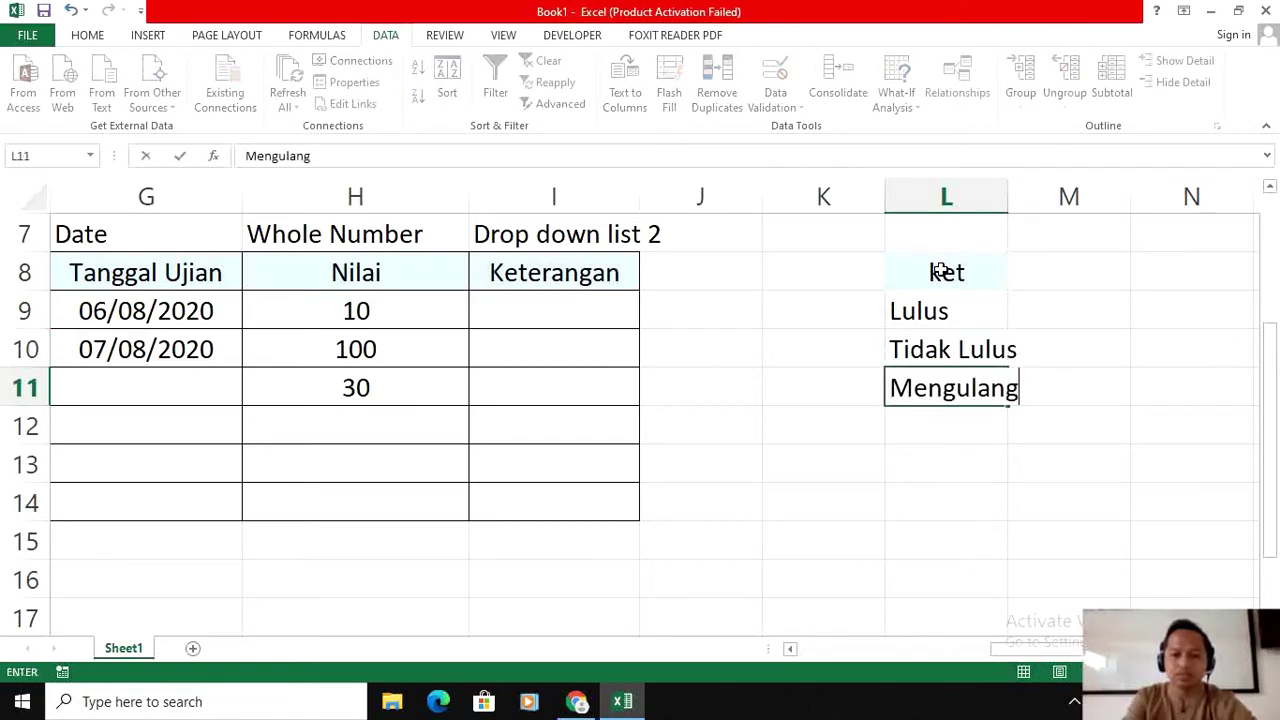
pyautogui.press('Return')
pyautogui.write('Lusu')
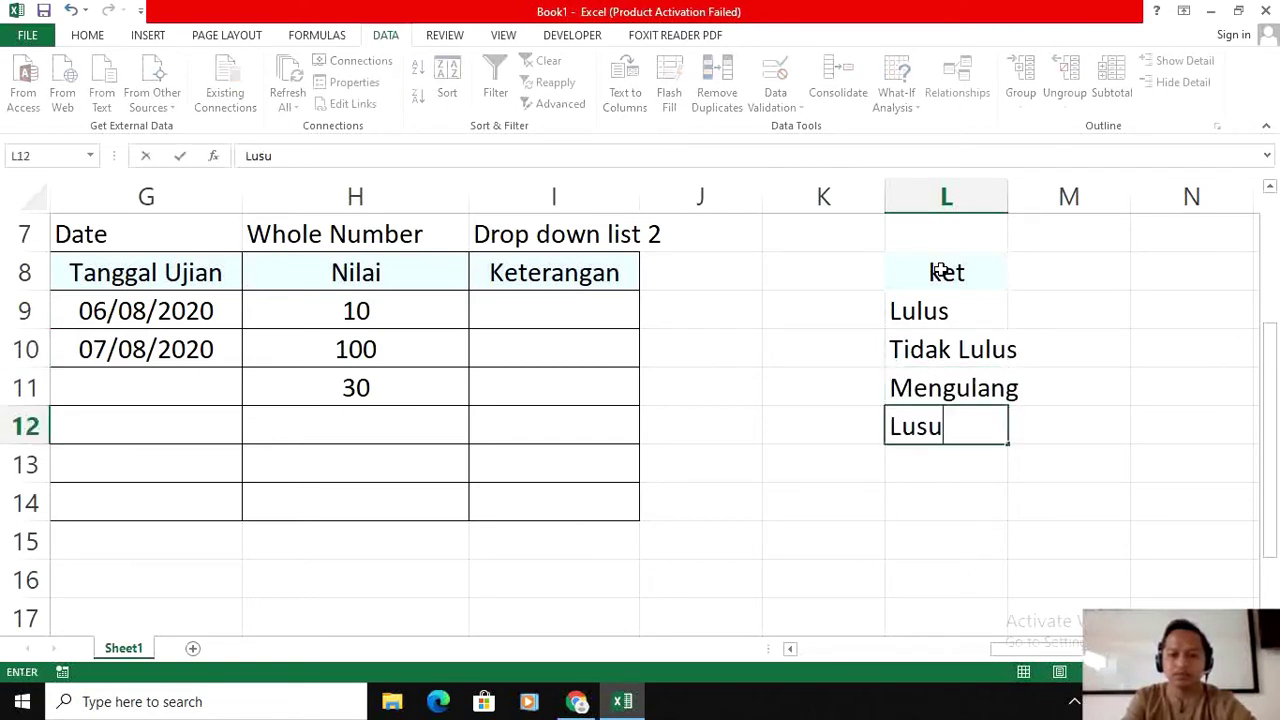
pyautogui.press('BackSpace')
pyautogui.press('BackSpace')
pyautogui.write('lus Ber')
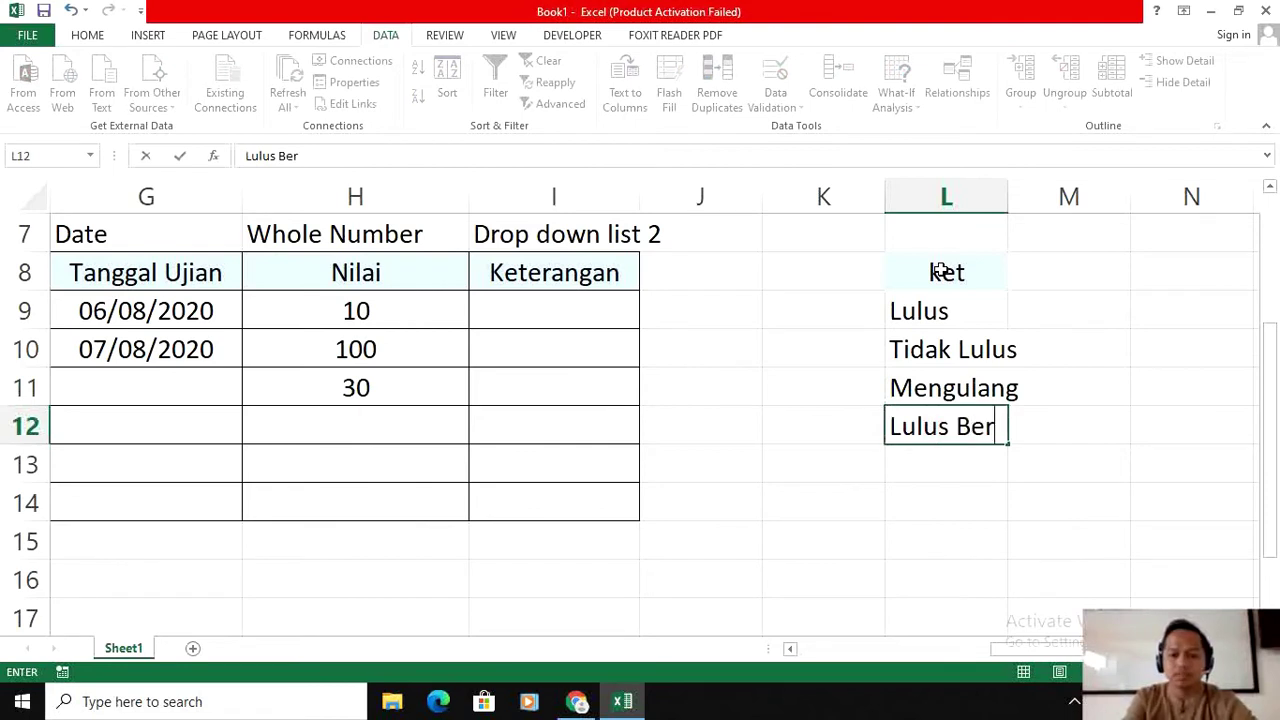
pyautogui.write('syarat')
pyautogui.press('Return')
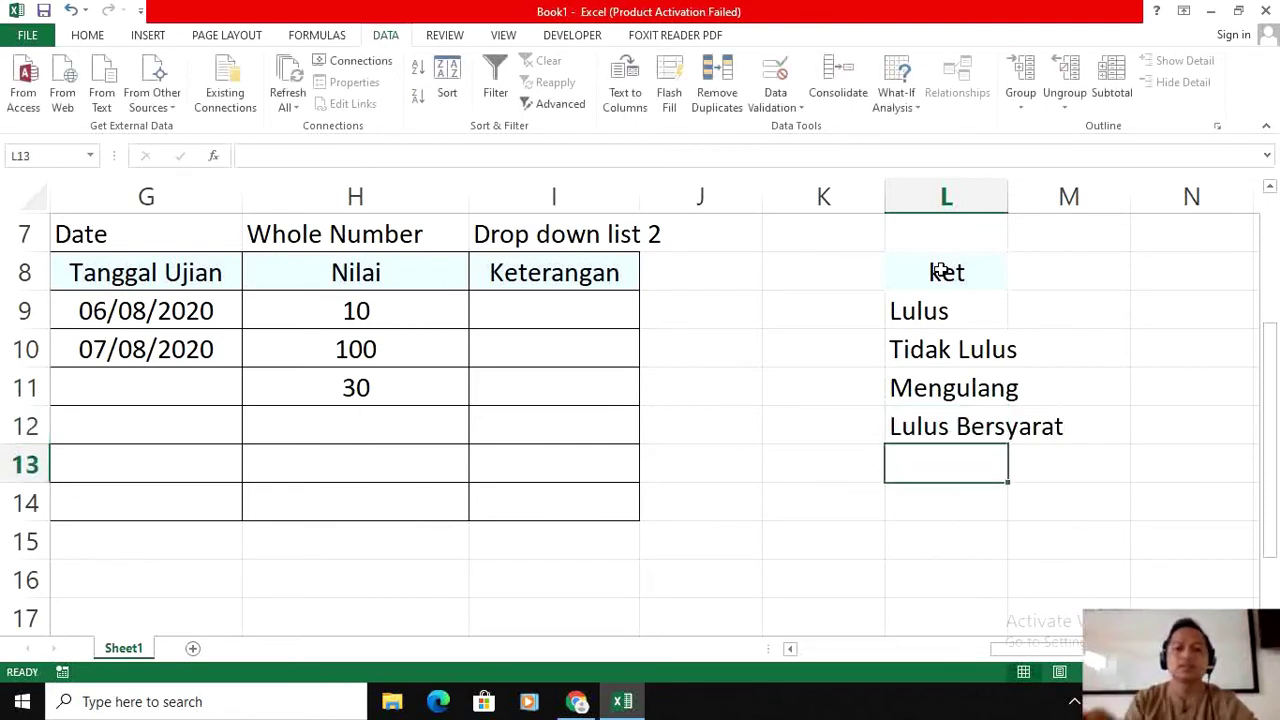
pyautogui.click(557, 307)
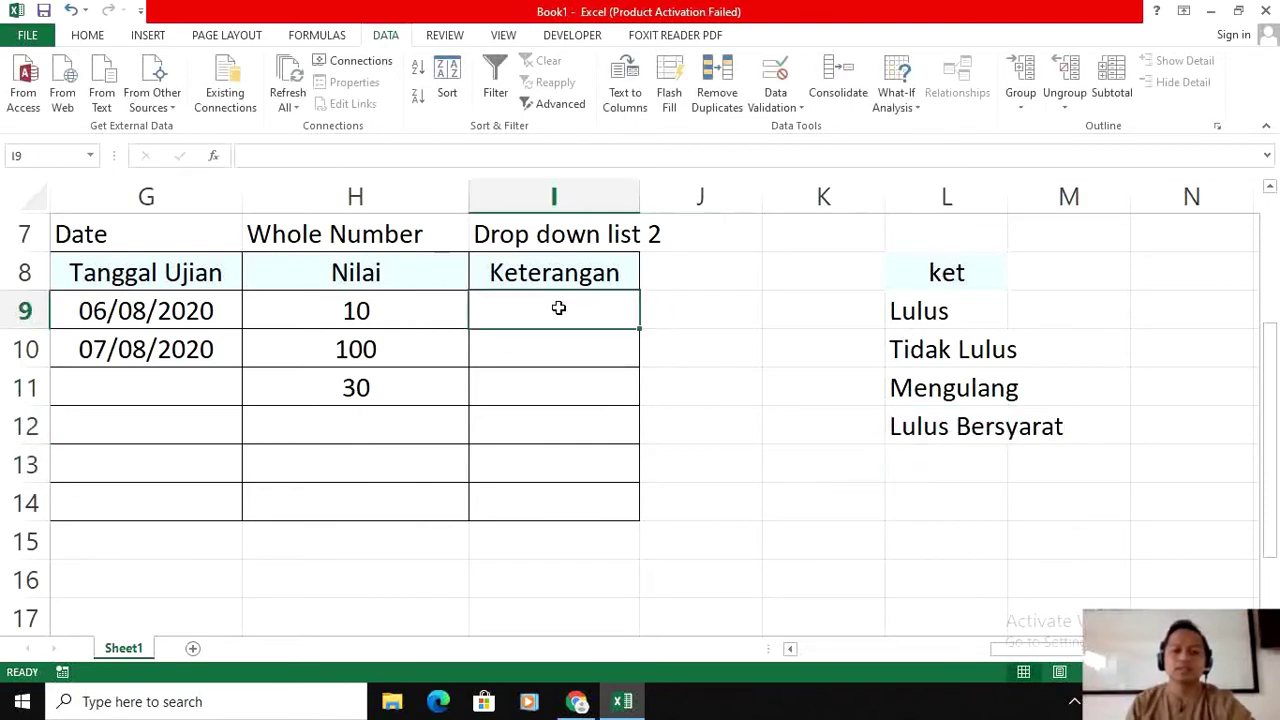
# Step: Give I9:I14 a List validation rule with source =$L$9:$L$12
pyautogui.click(940, 336)
pyautogui.moveTo(583, 300); pyautogui.dragTo(594, 500)
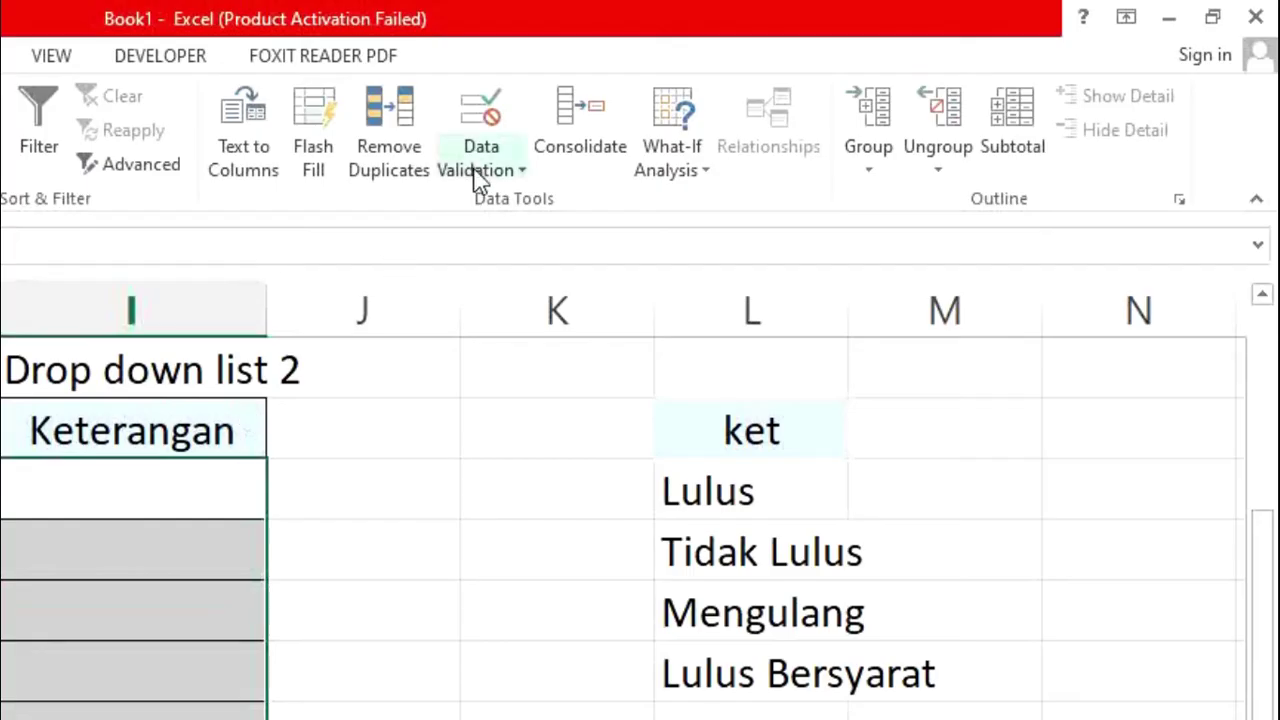
pyautogui.click(785, 107)
pyautogui.click(546, 201)
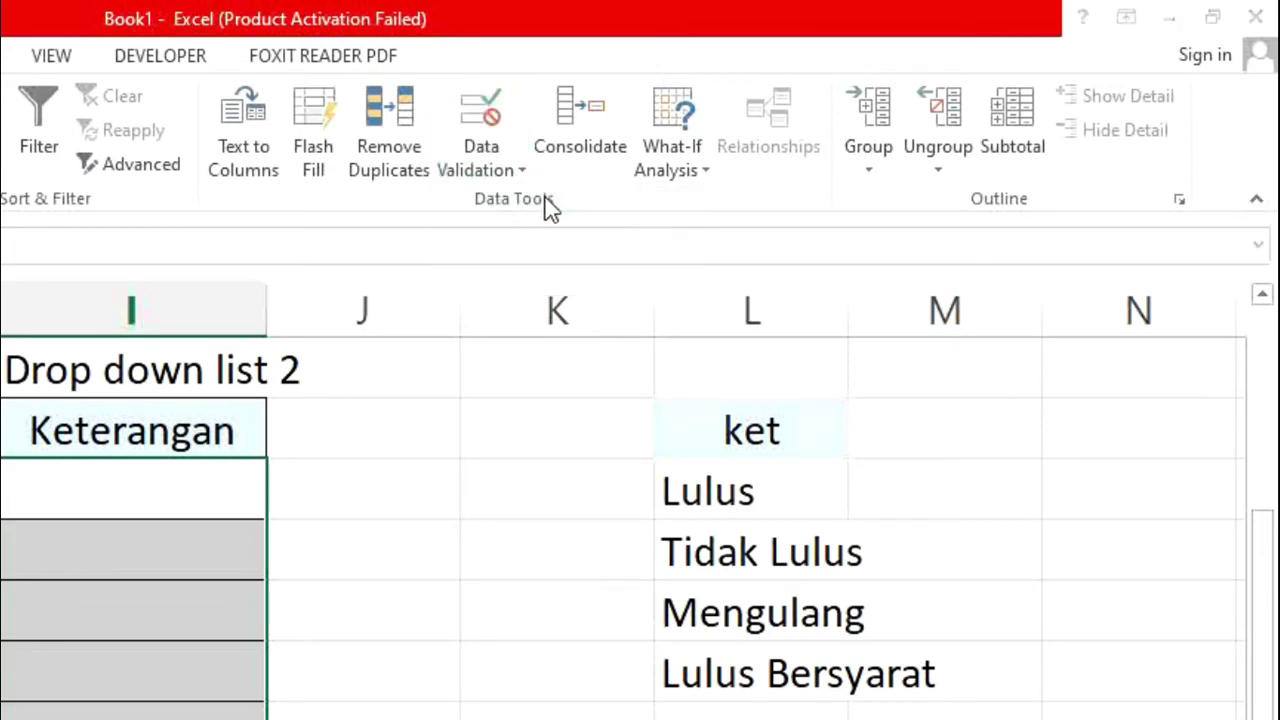
pyautogui.click(578, 300)
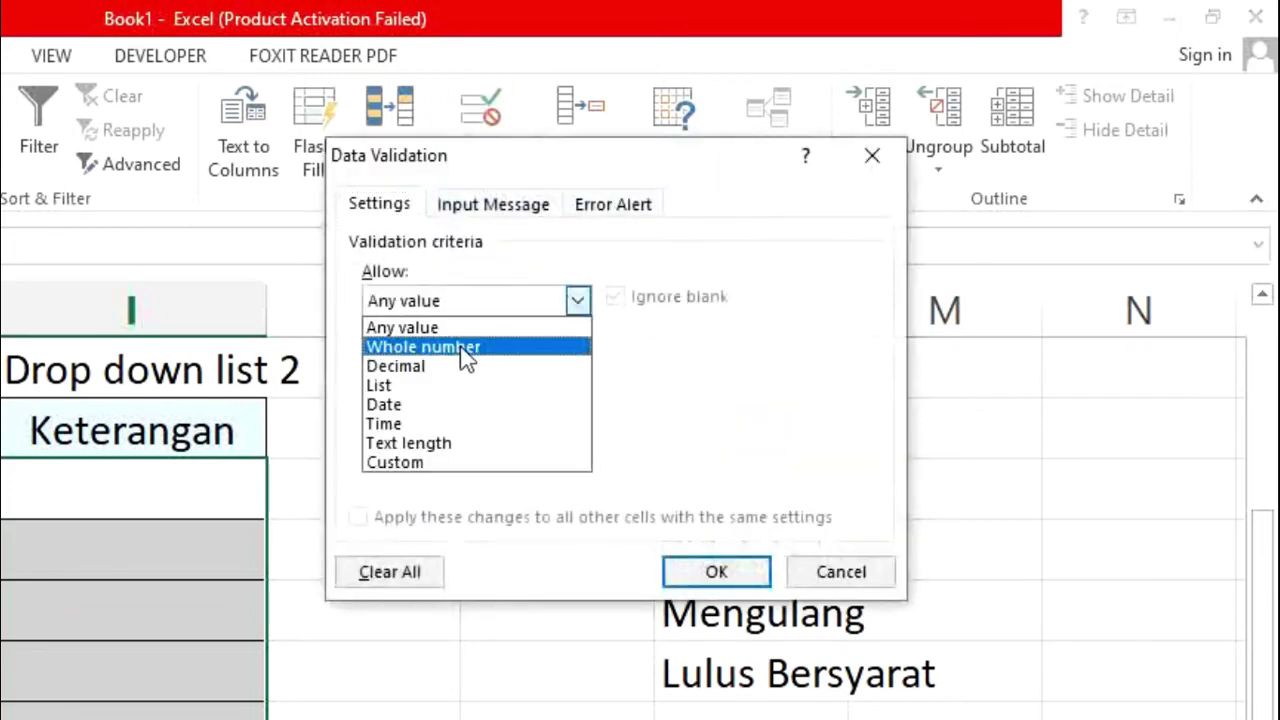
pyautogui.click(402, 386)
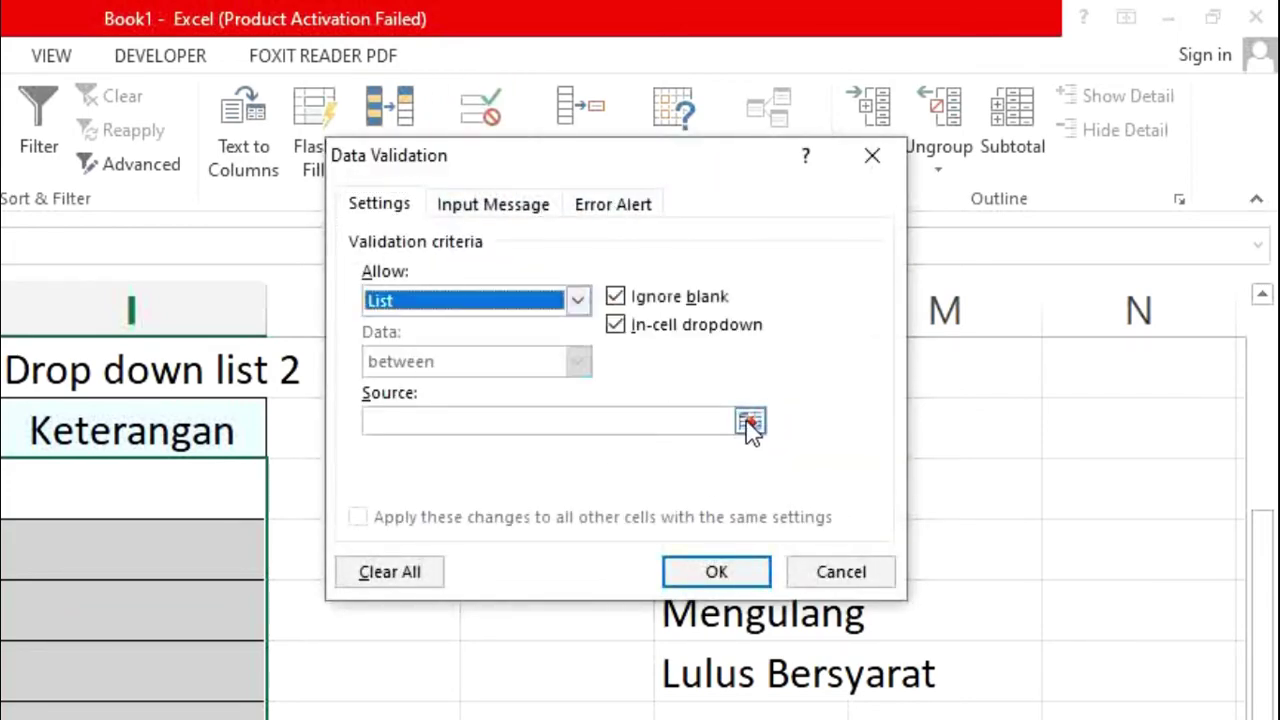
pyautogui.click(750, 421)
pyautogui.moveTo(749, 483); pyautogui.dragTo(752, 682)
pyautogui.click(889, 190)
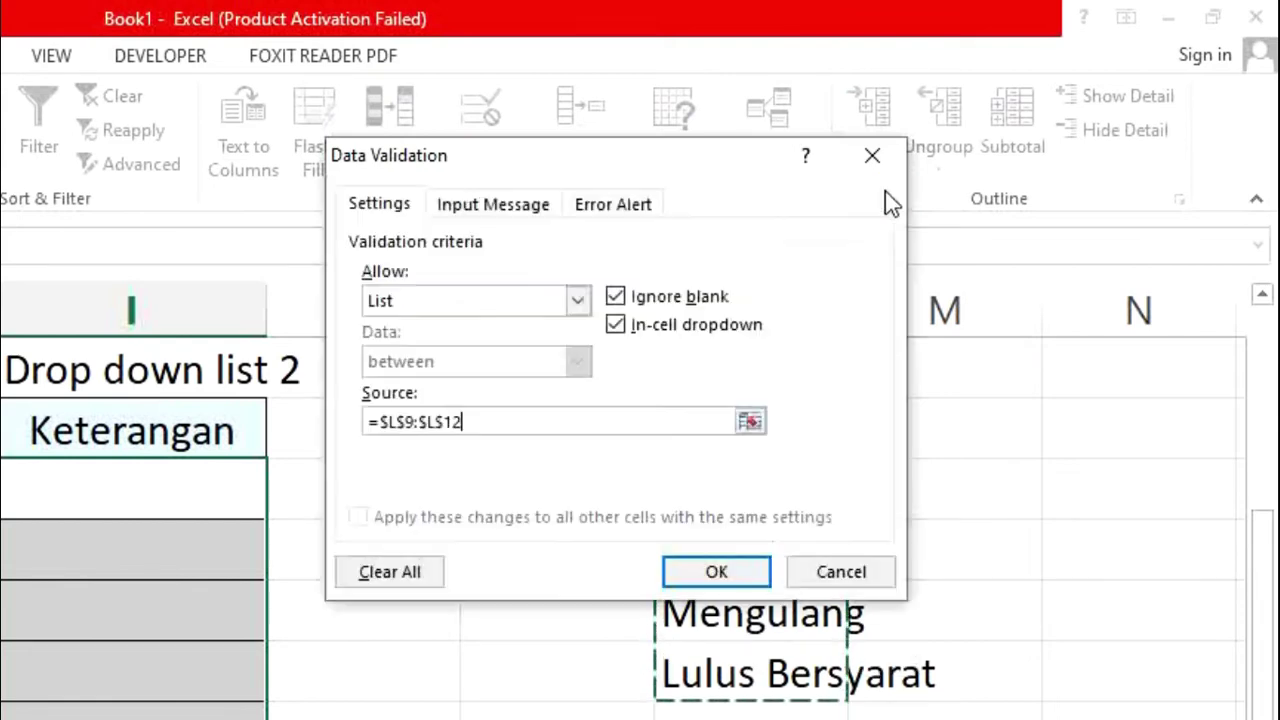
pyautogui.click(716, 572)
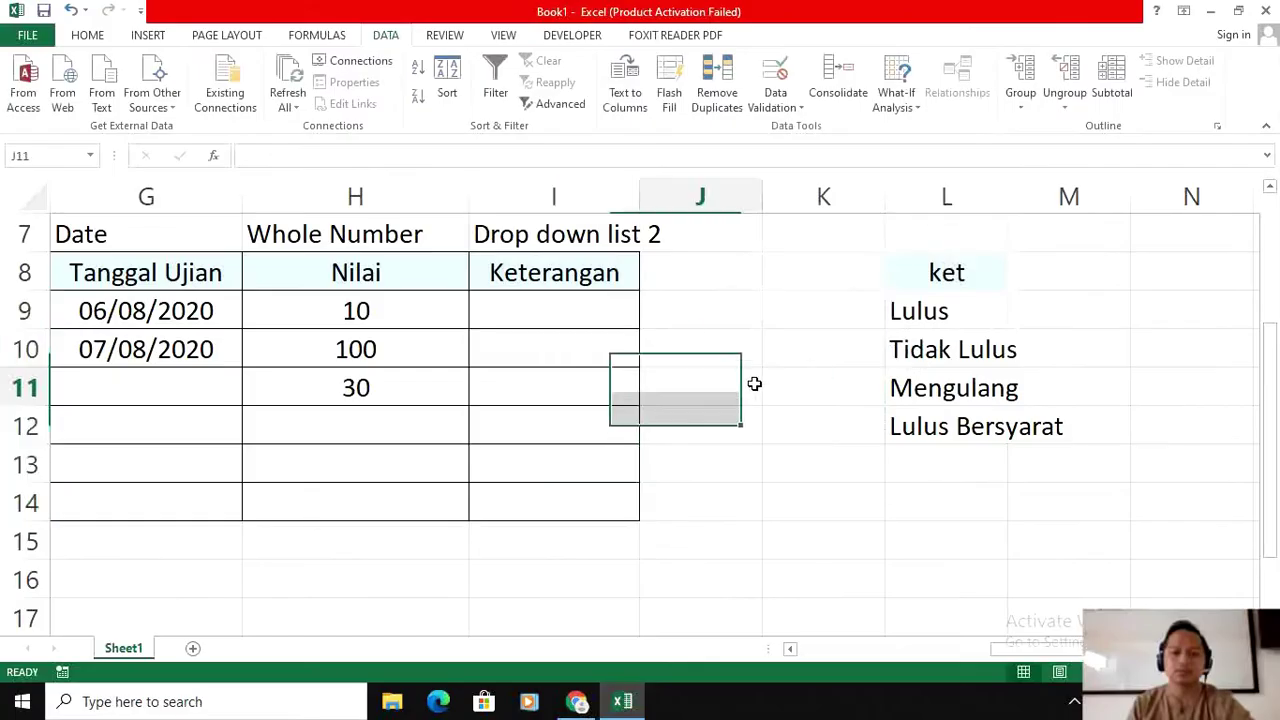
# Step: Pick Tidak Lulus, Lulus and Tidak Lulus from the dropdowns for I9, I10 and I11
pyautogui.click(222, 472)
pyautogui.click(647, 321)
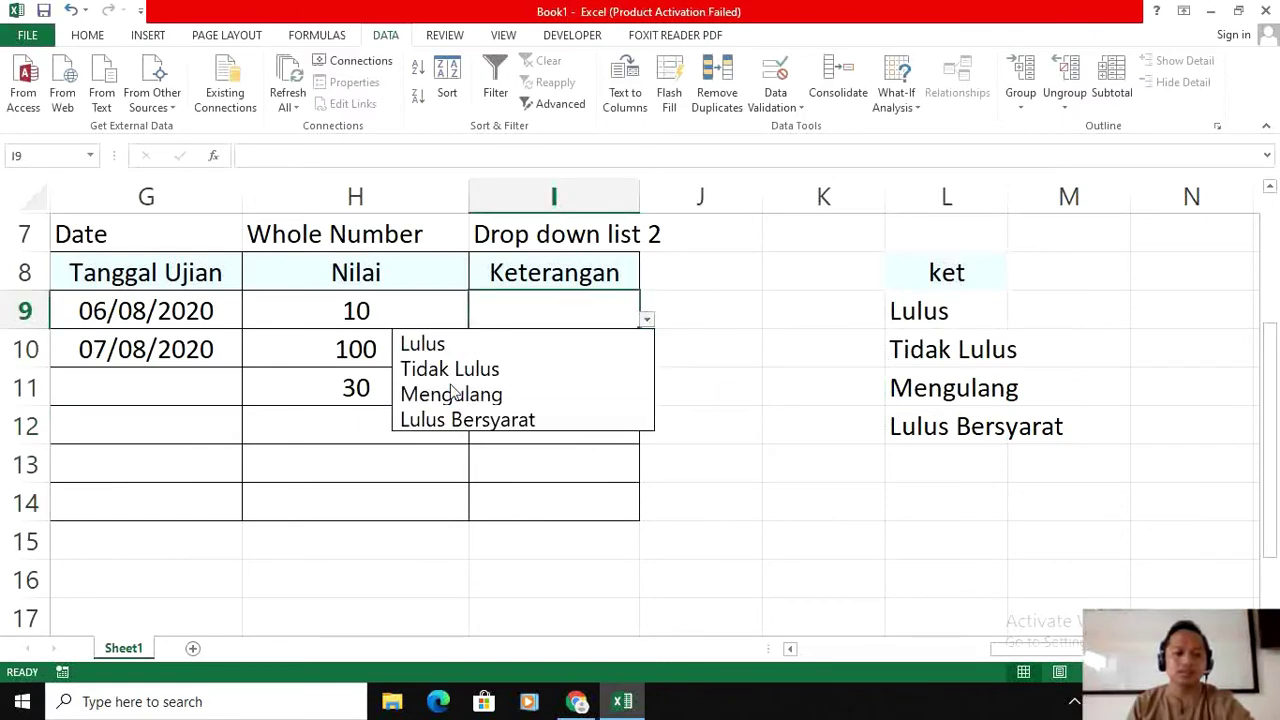
pyautogui.click(449, 391)
pyautogui.click(647, 320)
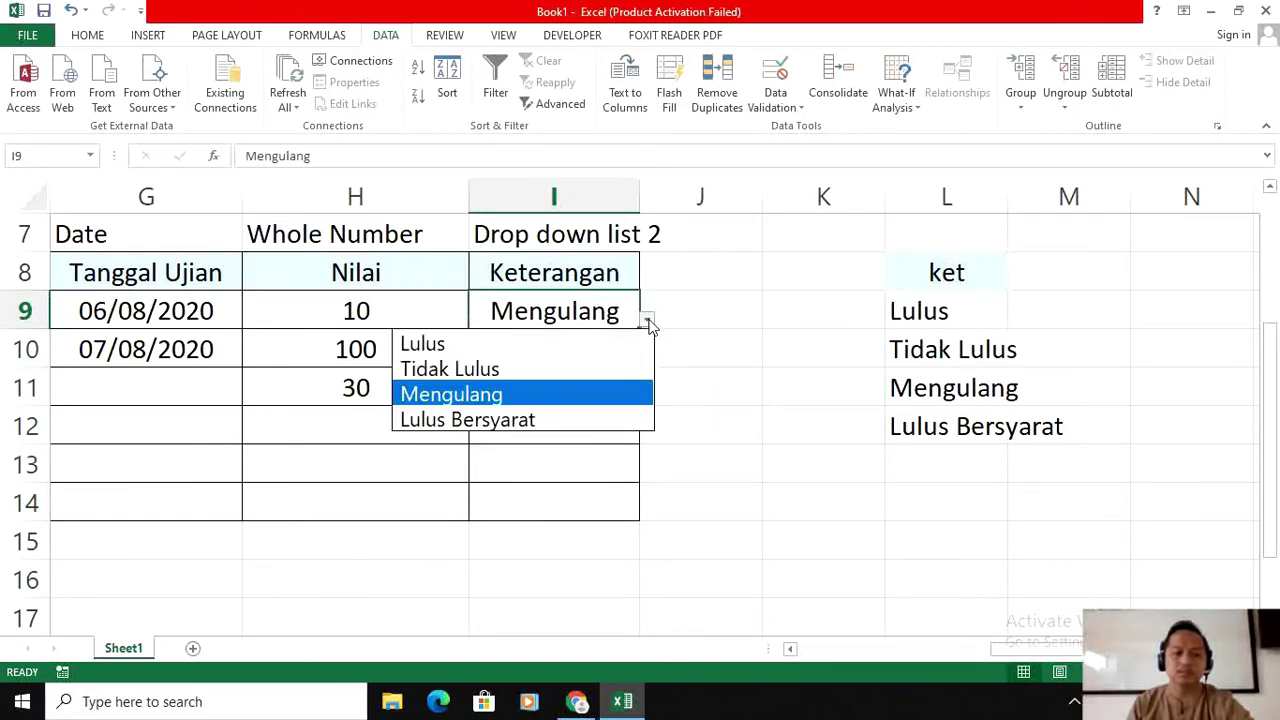
pyautogui.click(508, 368)
pyautogui.click(537, 349)
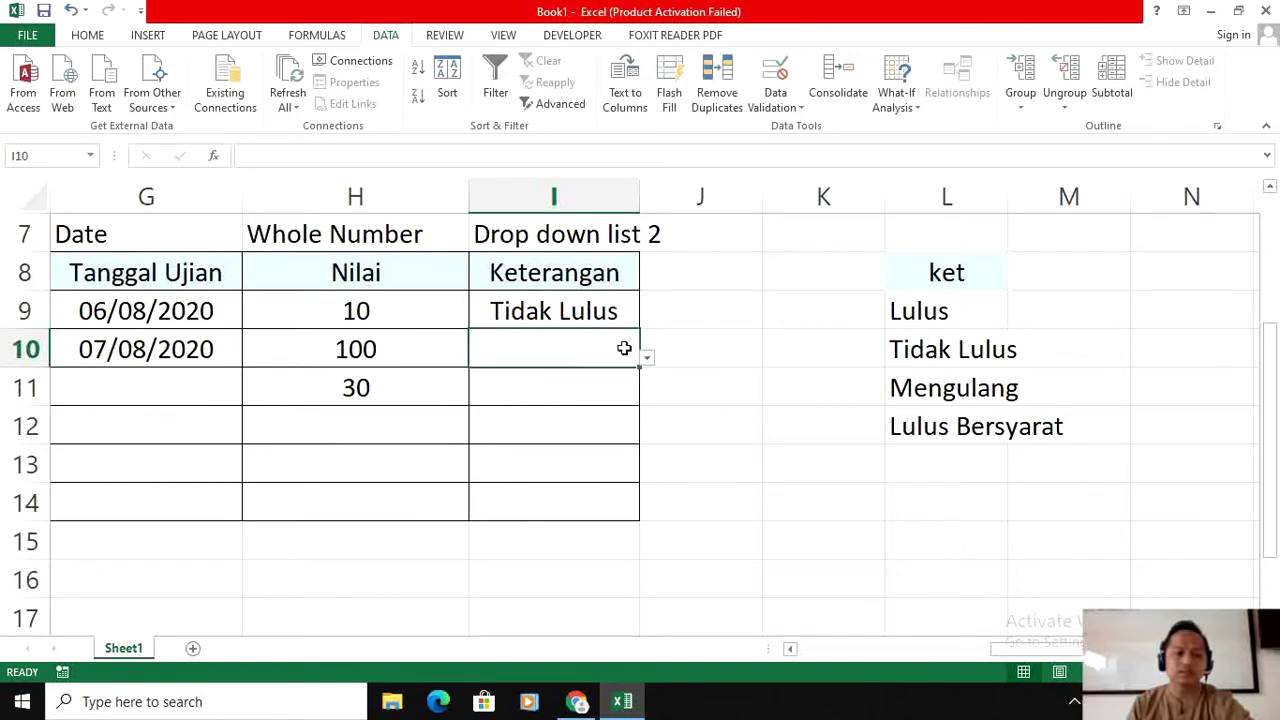
pyautogui.click(647, 358)
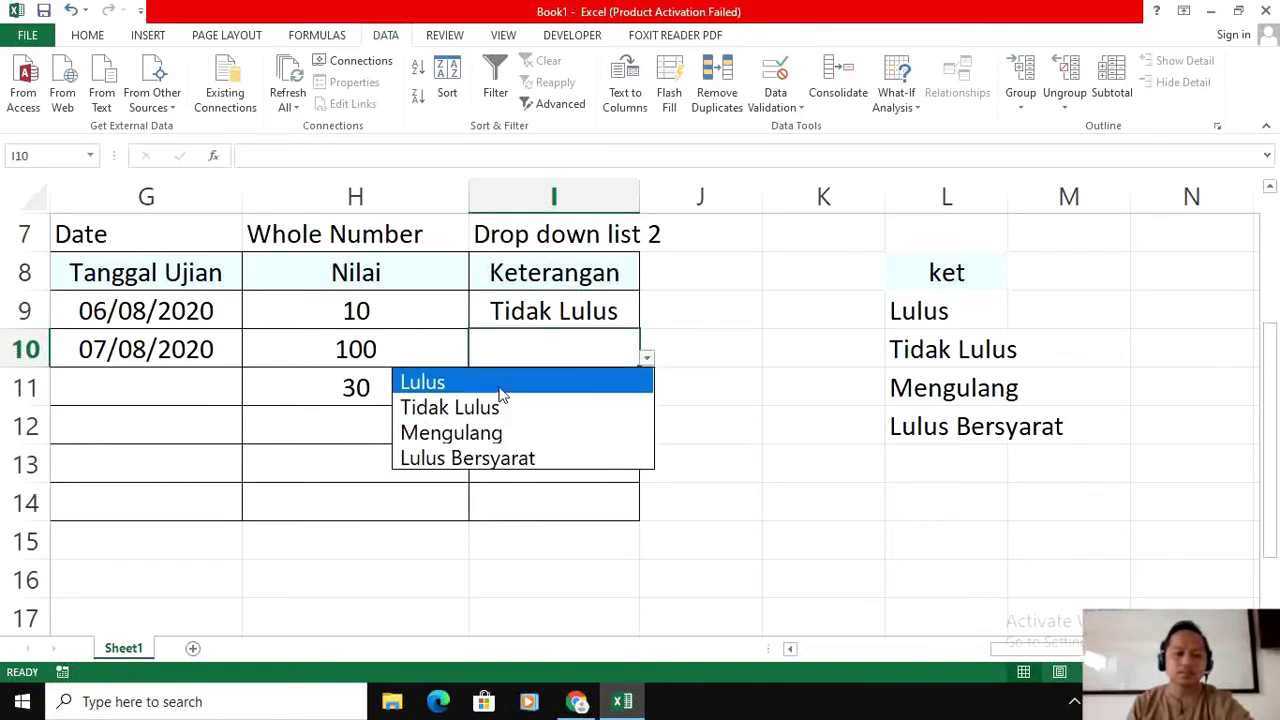
pyautogui.click(505, 383)
pyautogui.click(565, 386)
pyautogui.click(647, 396)
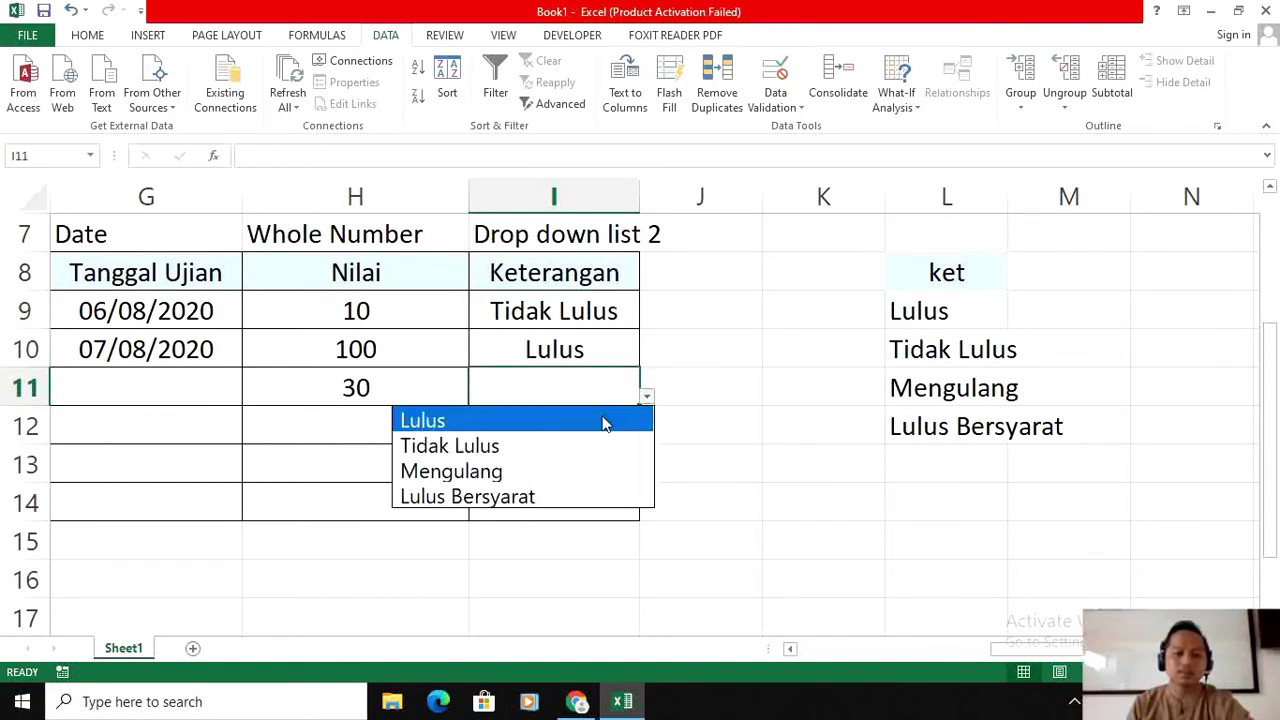
pyautogui.click(481, 447)
# Step: Enter 59 as the Nilai in H12 and set I12 to Lulus Bersyarat
pyautogui.click(392, 436)
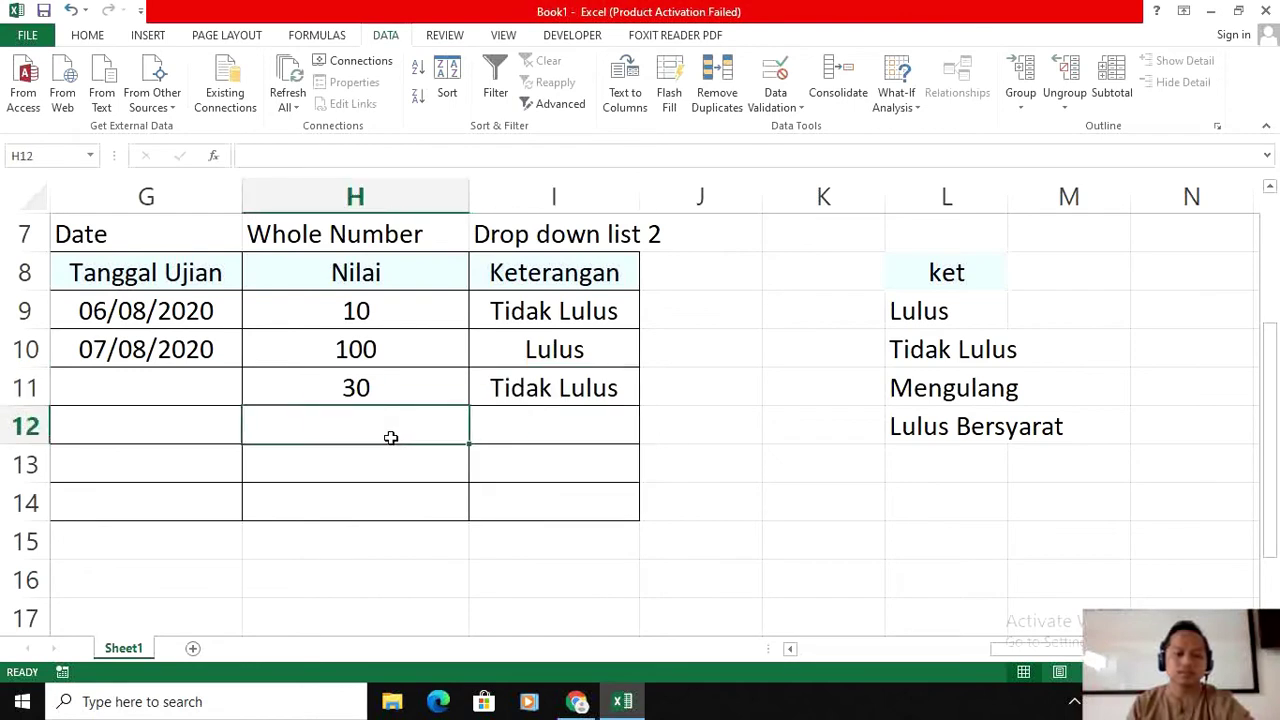
pyautogui.write('5')
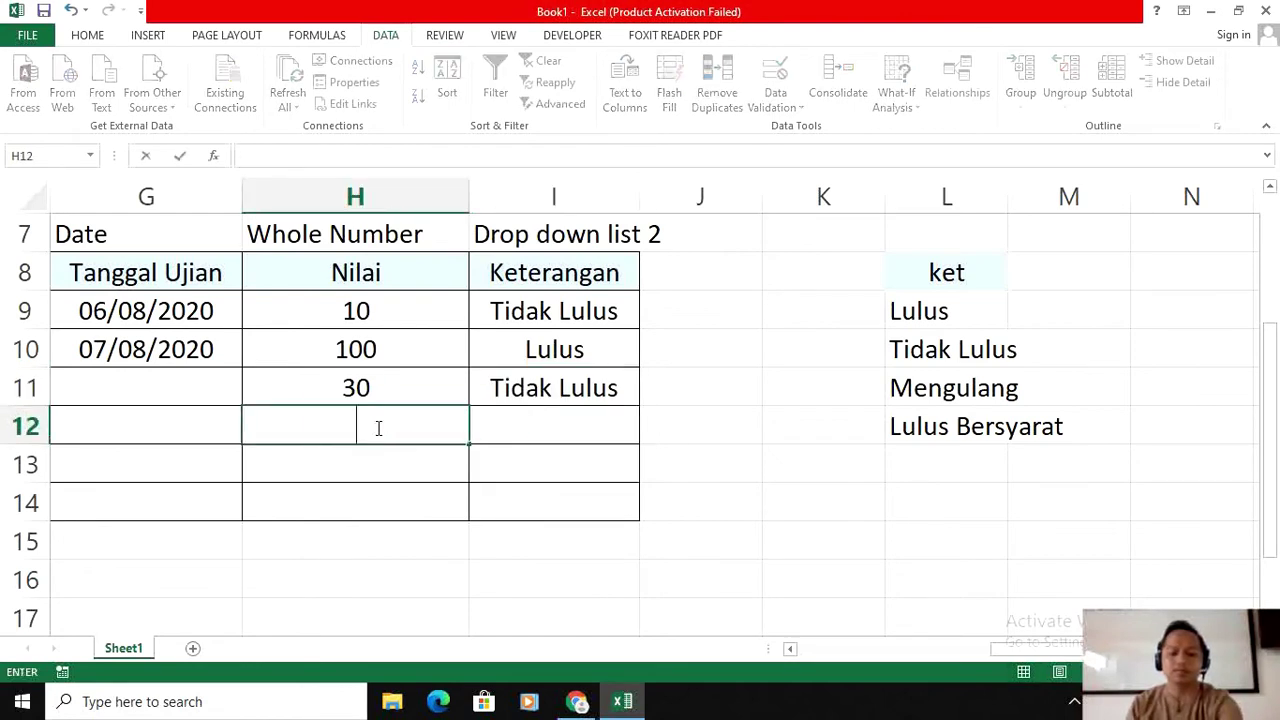
pyautogui.write('59')
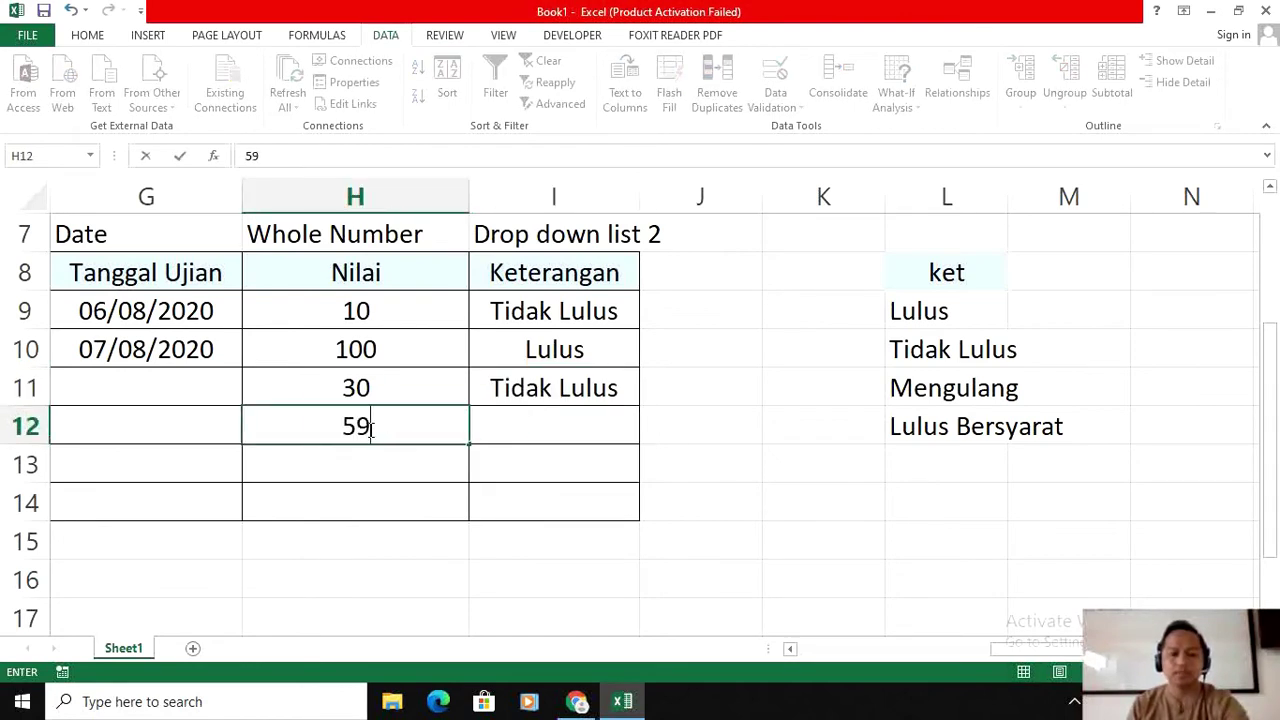
pyautogui.click(511, 436)
pyautogui.click(645, 435)
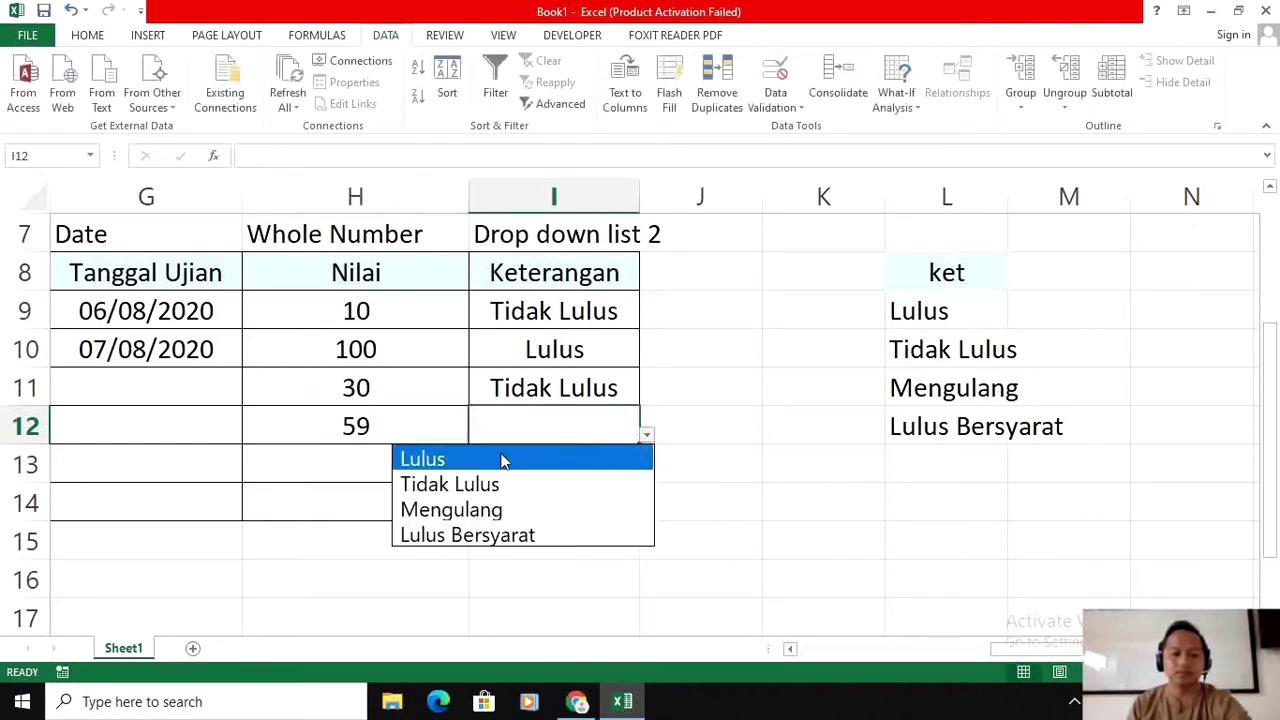
pyautogui.click(496, 535)
pyautogui.click(690, 433)
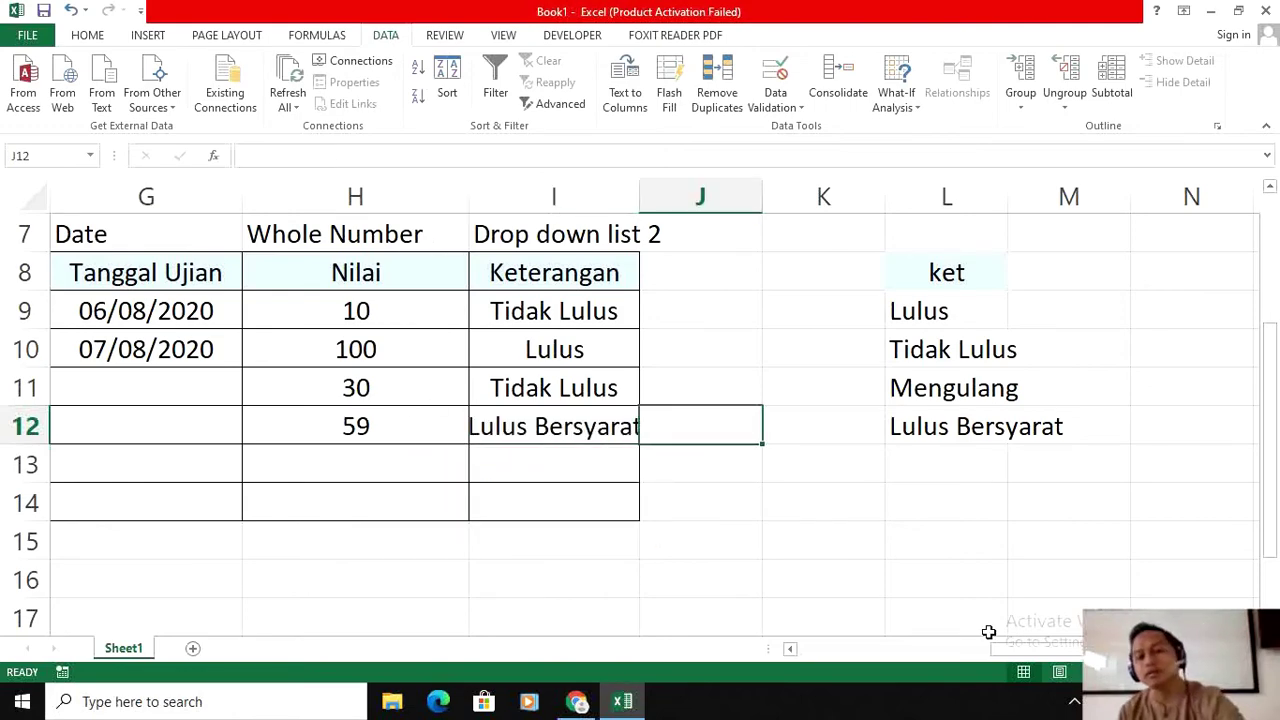
pyautogui.moveTo(1040, 657); pyautogui.dragTo(766, 654)
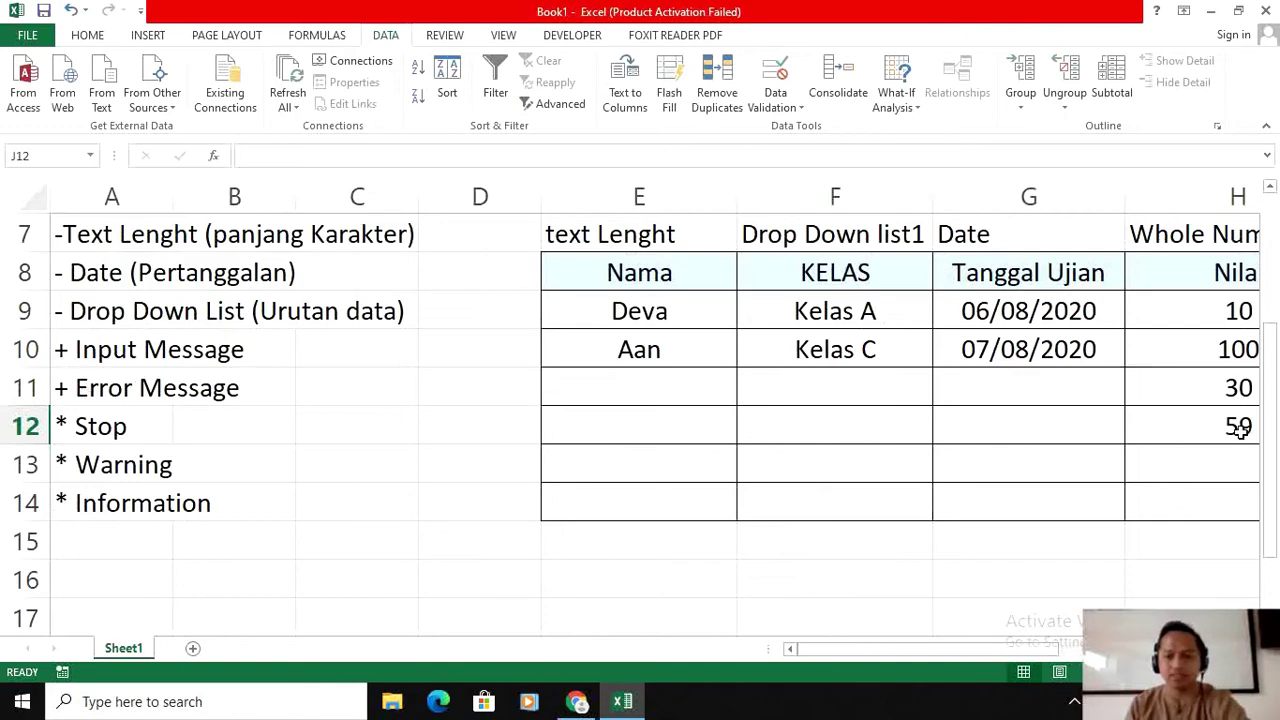
pyautogui.moveTo(1001, 654); pyautogui.dragTo(1100, 652)
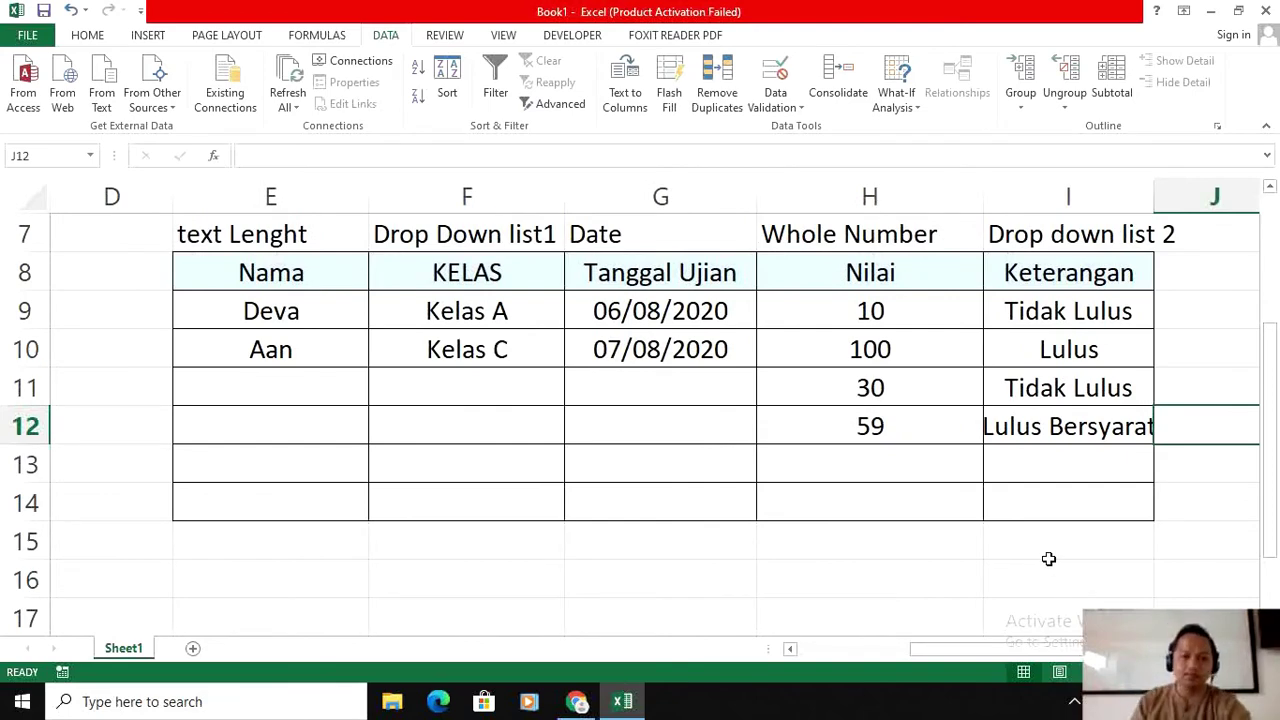
pyautogui.click(786, 104)
pyautogui.click(798, 128)
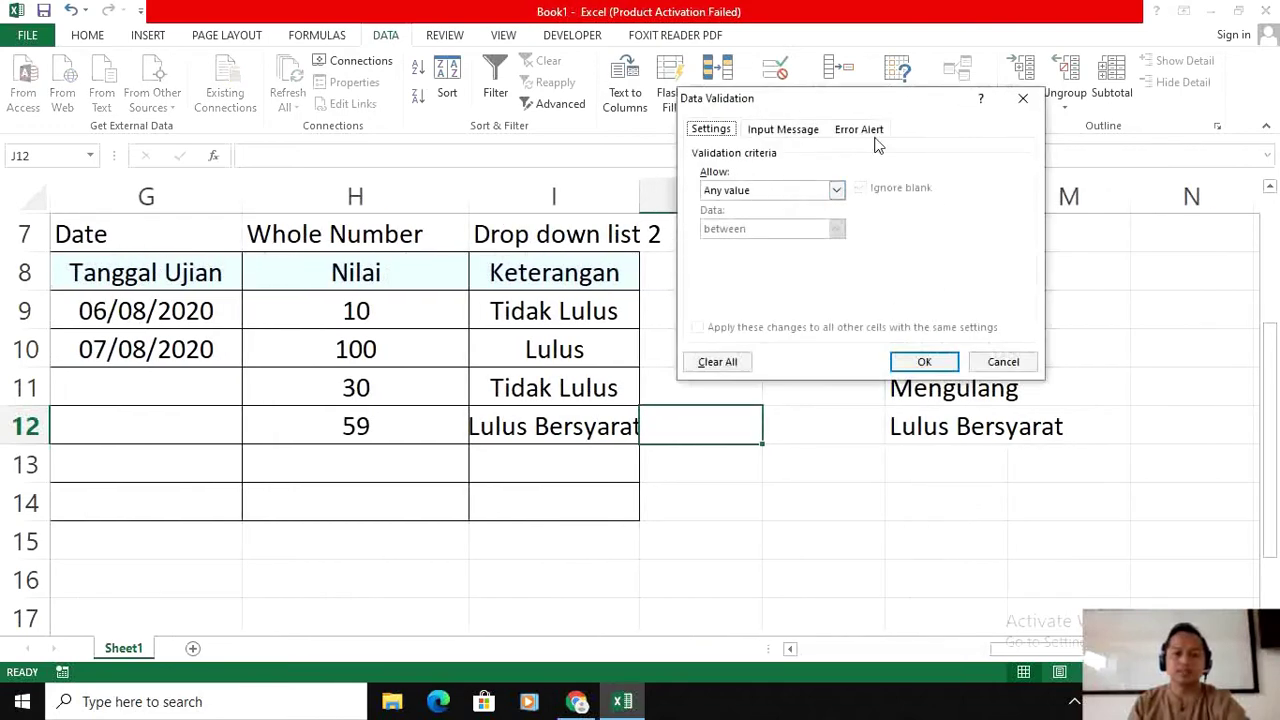
pyautogui.click(1002, 362)
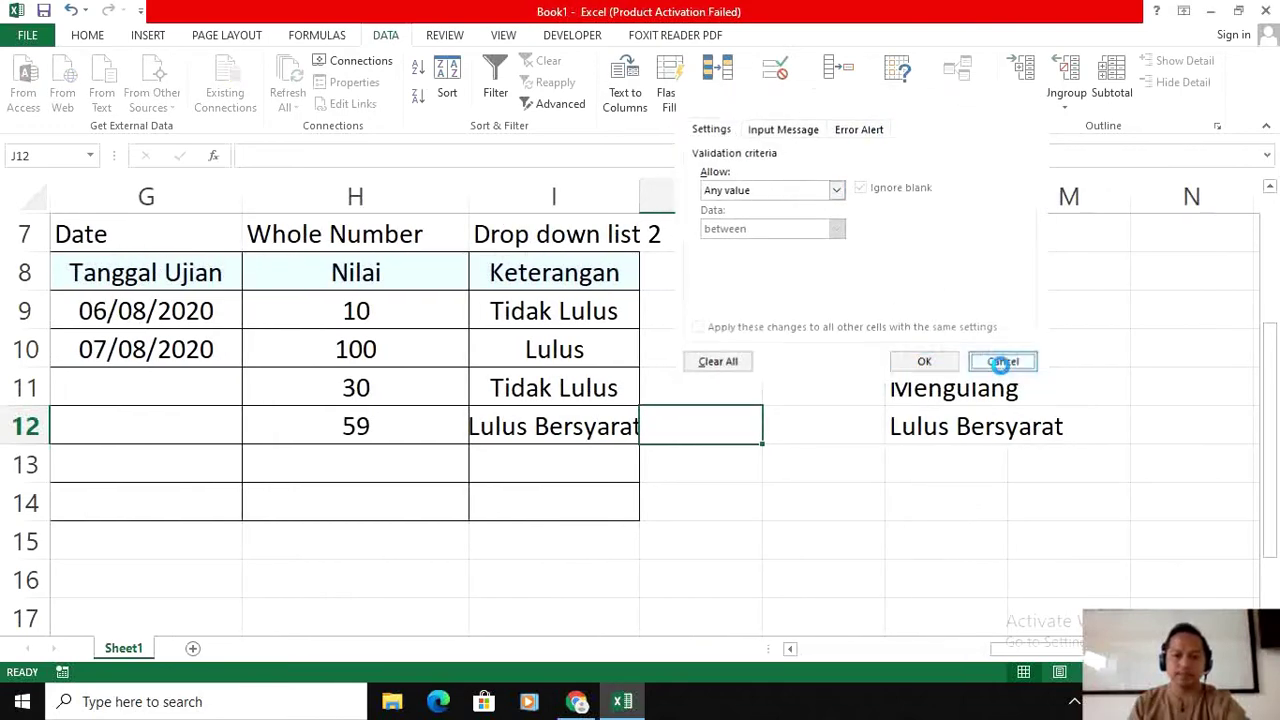
pyautogui.moveTo(1015, 651); pyautogui.dragTo(777, 651)
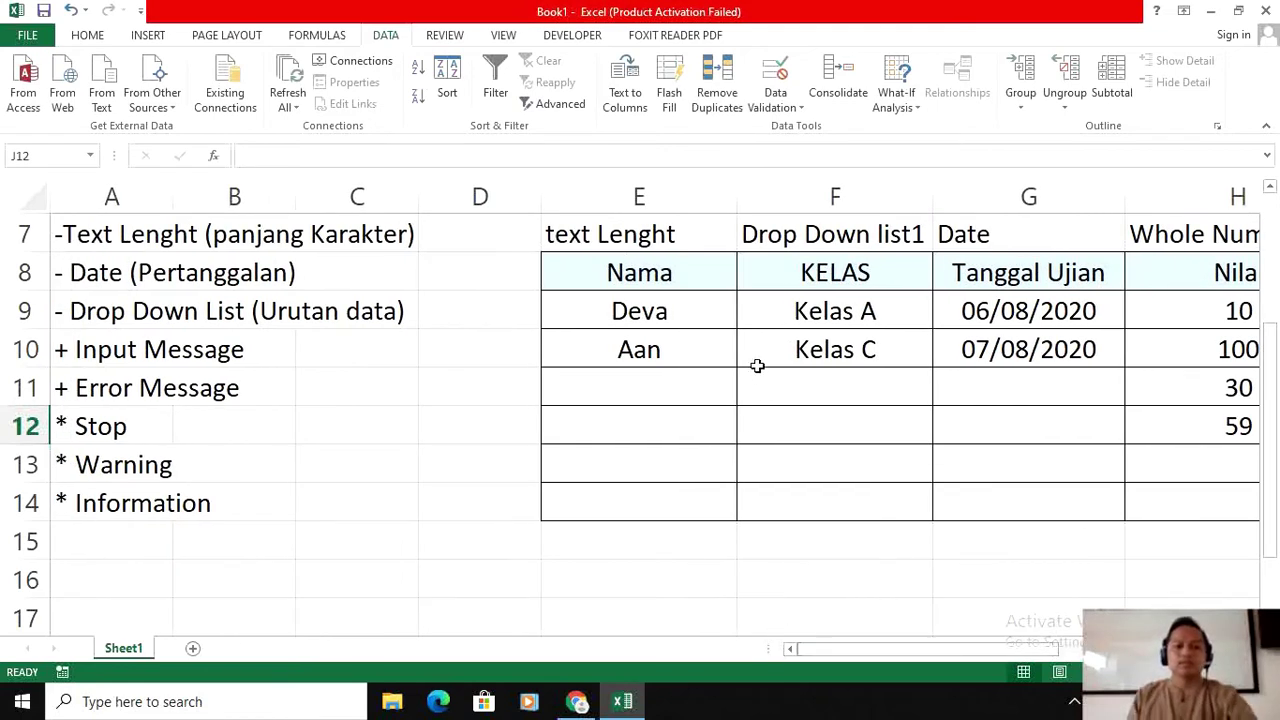
# Step: Change the A11 note text from '+ Error Message' to '+ Error Alert'
pyautogui.click(58, 375)
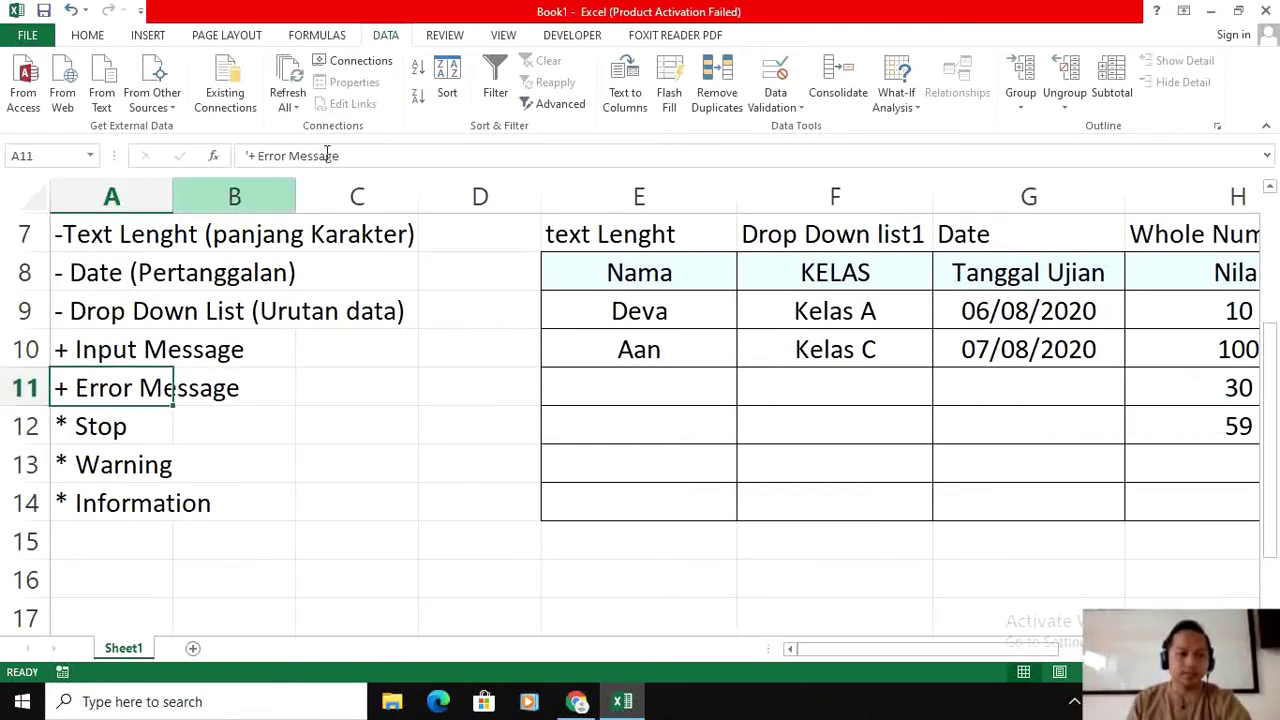
pyautogui.click(368, 155)
pyautogui.press('BackSpace')
pyautogui.press('BackSpace')
pyautogui.press('BackSpace')
pyautogui.press('BackSpace')
pyautogui.press('BackSpace')
pyautogui.press('BackSpace')
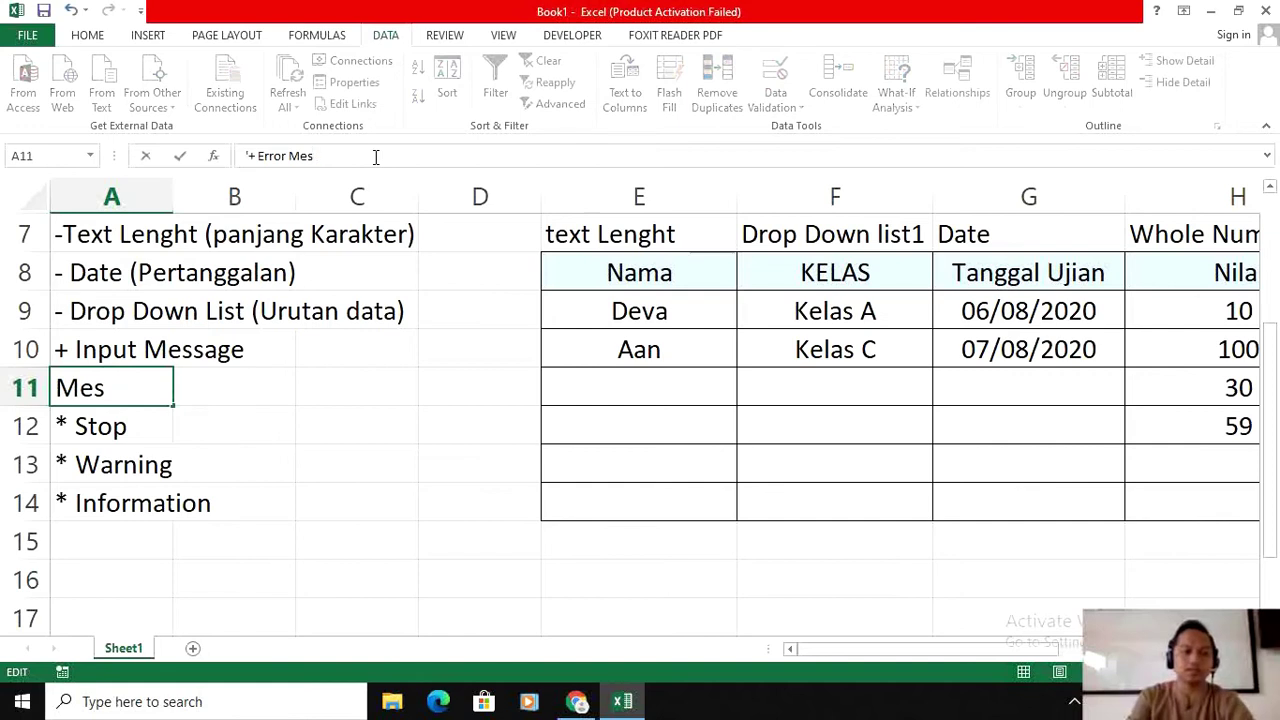
pyautogui.press('BackSpace')
pyautogui.write('Al')
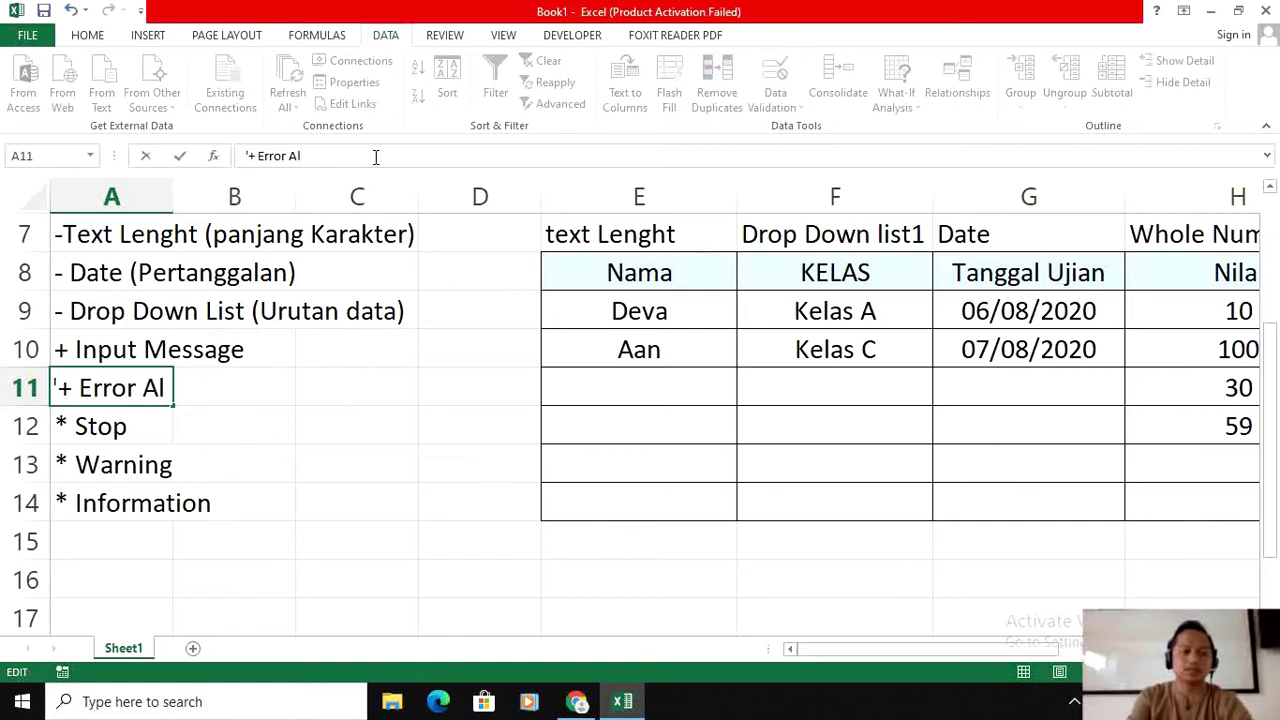
pyautogui.write('ert')
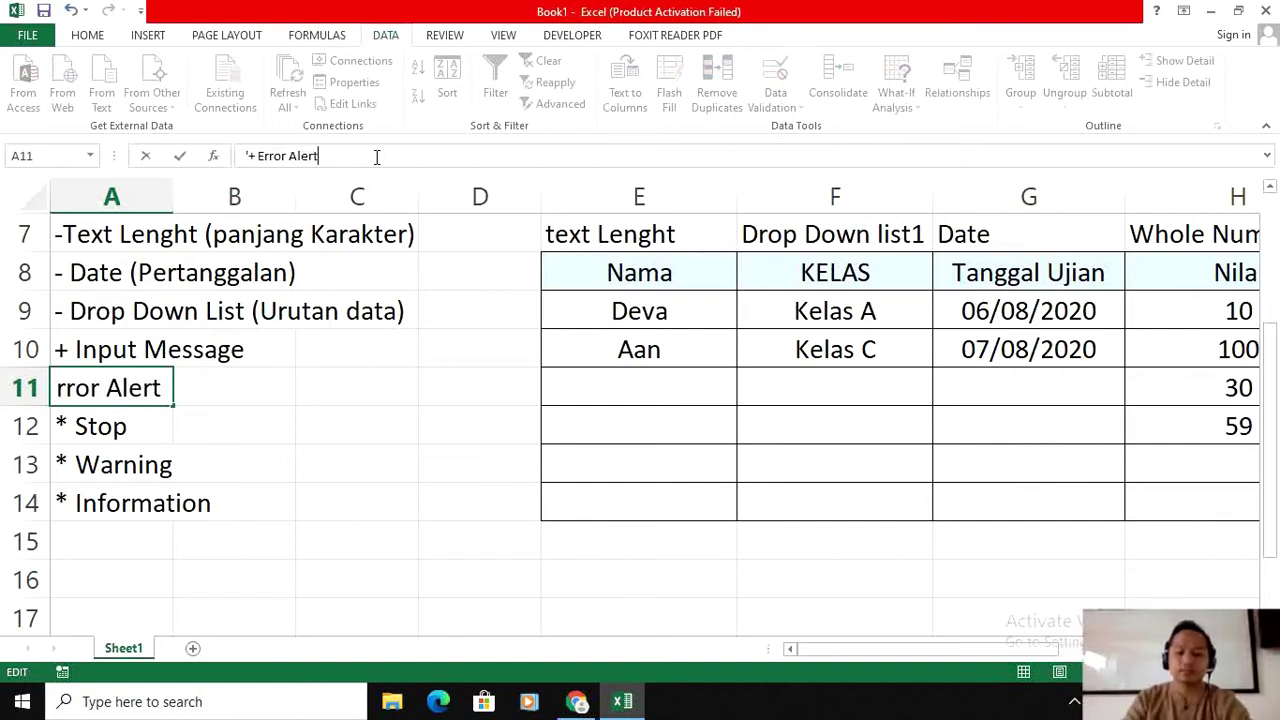
pyautogui.press('Return')
pyautogui.click(1097, 382)
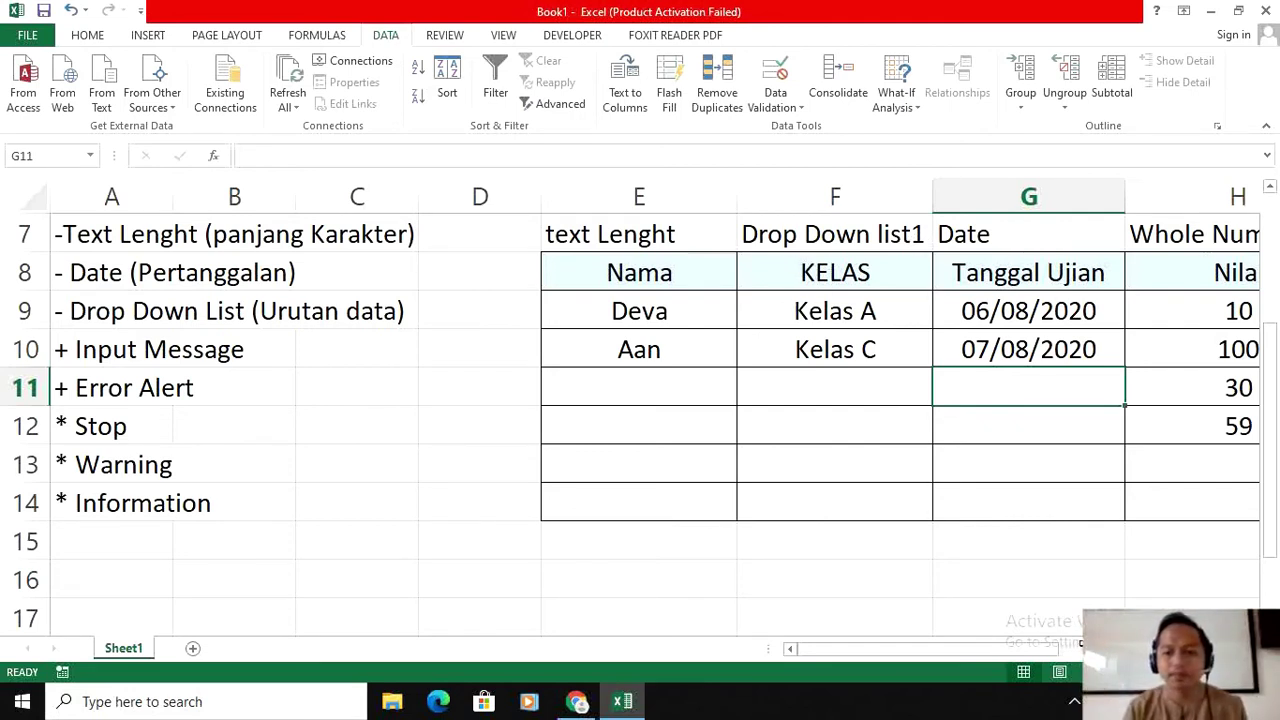
# Step: Select the Nama cells E9:E14 and open their Data Validation input message settings
pyautogui.moveTo(1046, 650)
pyautogui.mouseDown()
pyautogui.moveTo(1080, 650)
pyautogui.moveTo(1060, 650)
pyautogui.mouseUp()
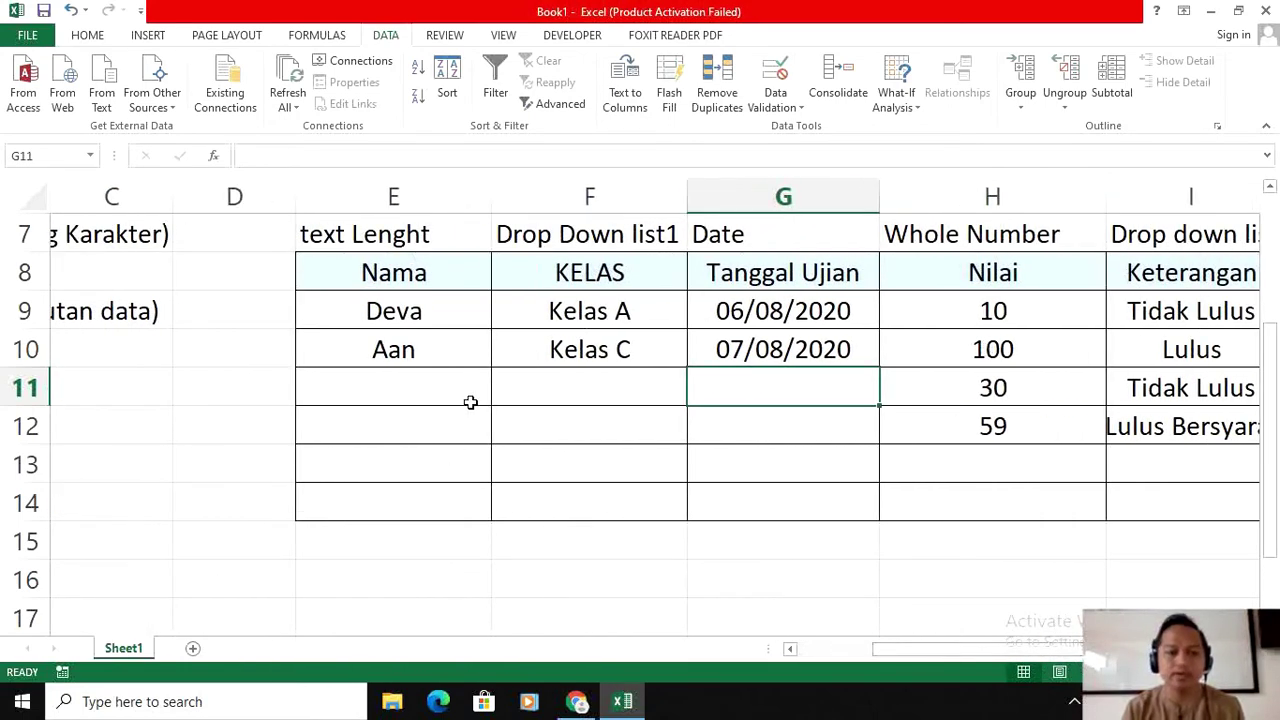
pyautogui.moveTo(428, 327); pyautogui.dragTo(423, 500)
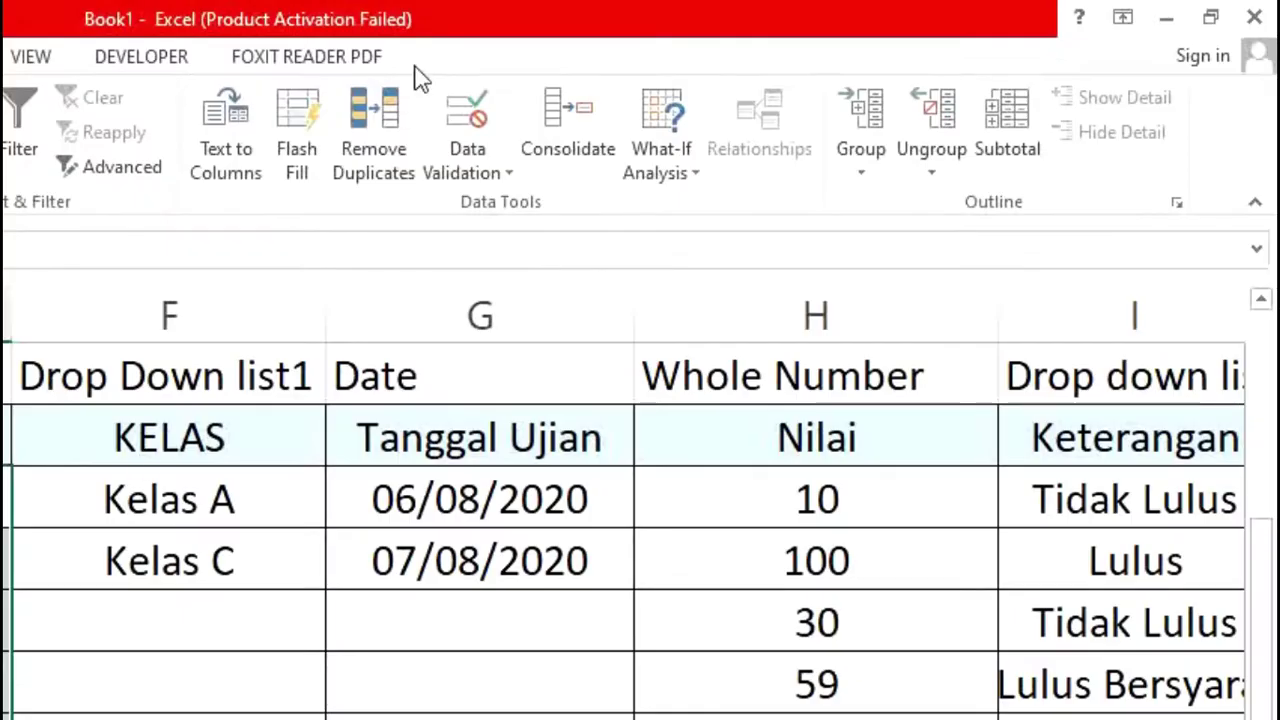
pyautogui.click(482, 190)
pyautogui.click(508, 212)
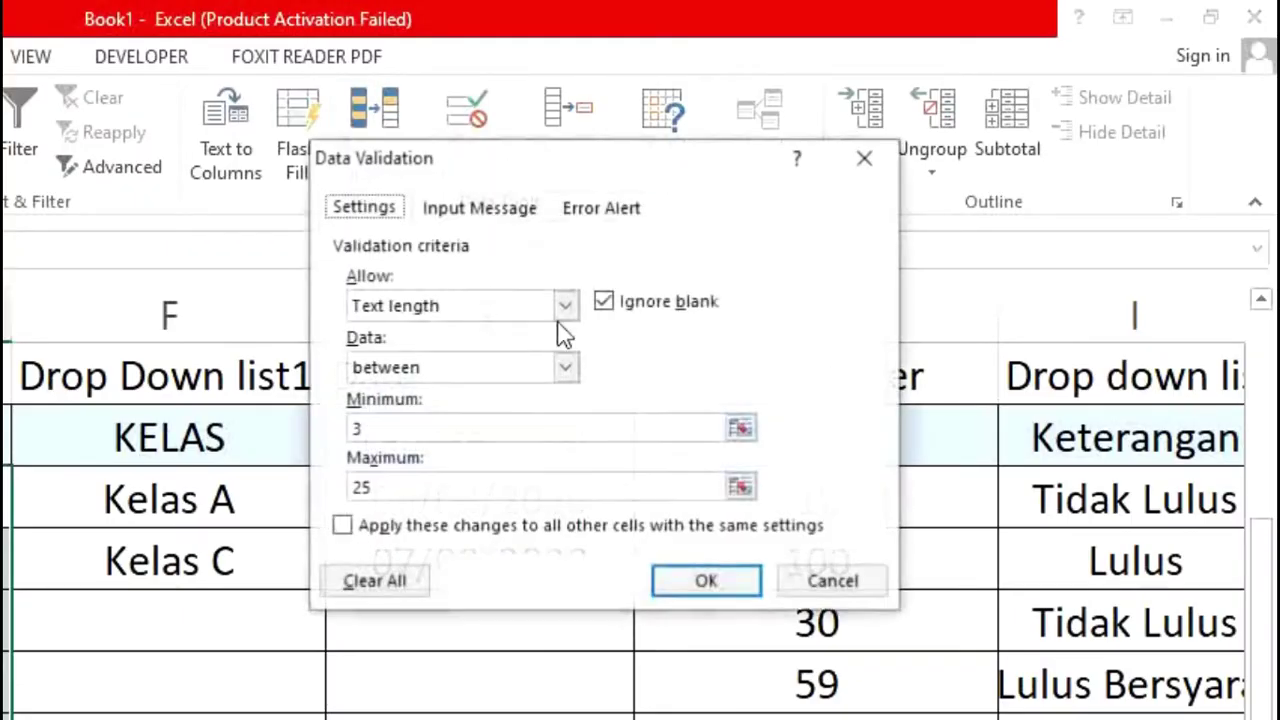
pyautogui.click(492, 210)
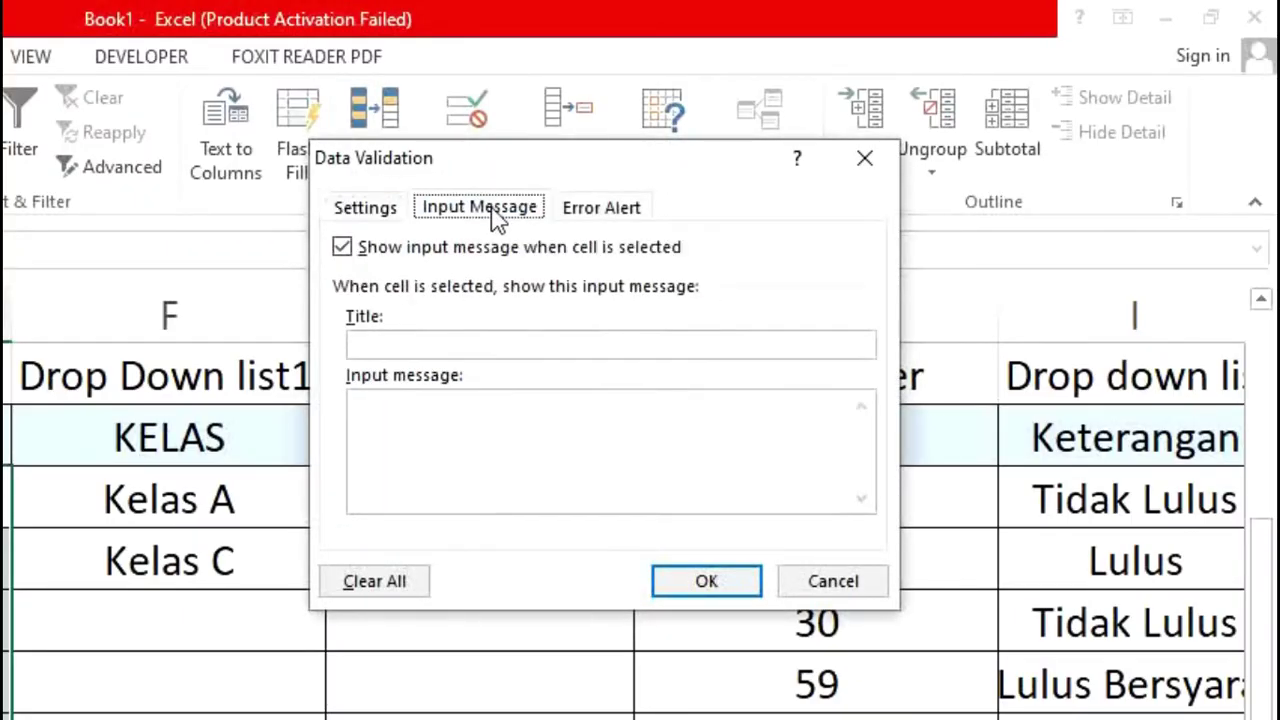
# Step: Title the input message 'Informasi:' with text 'Masukkan Huruf min 3 karakter dan maksimal 25 karakter'
pyautogui.click(475, 346)
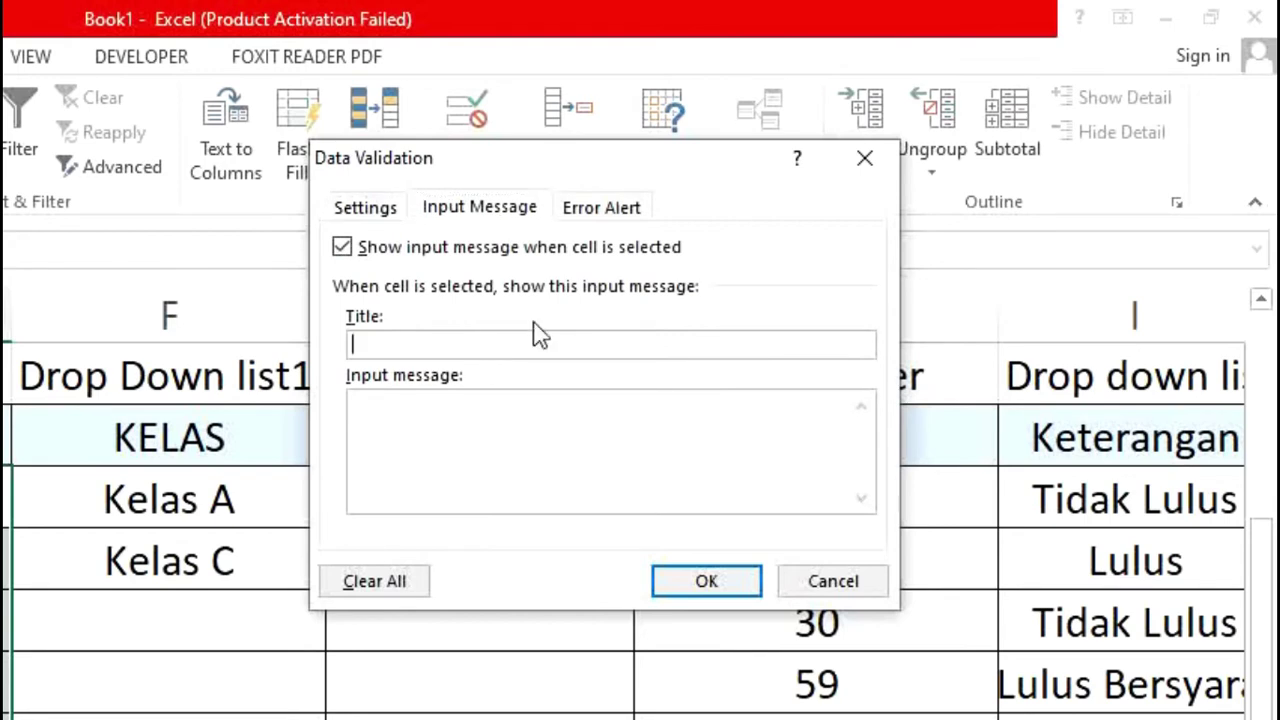
pyautogui.write('Informasi:')
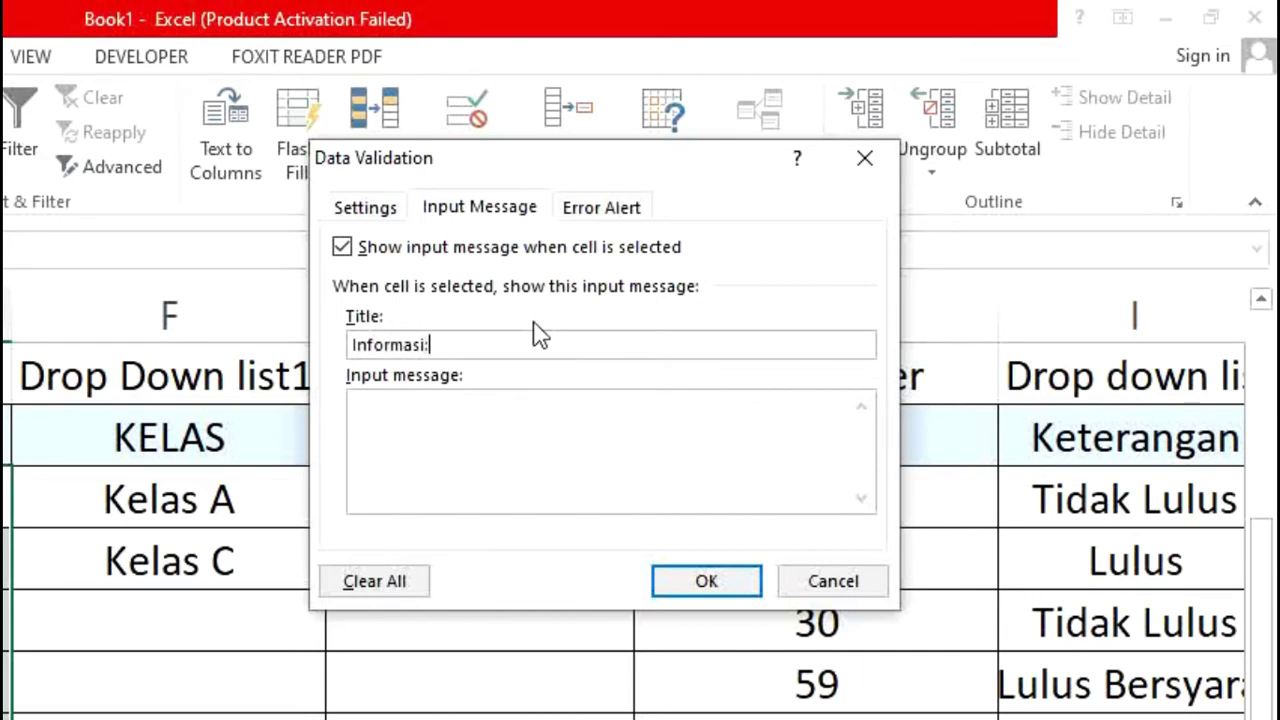
pyautogui.press('Tab')
pyautogui.write('Masukkan ')
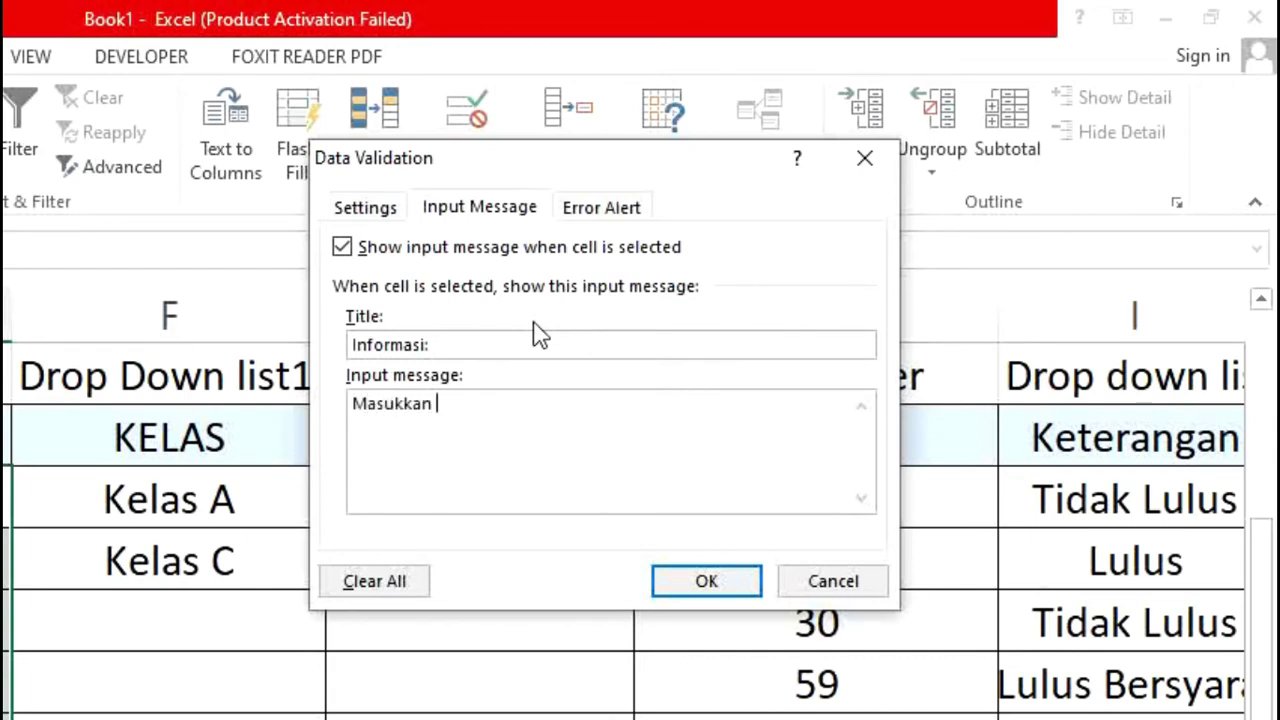
pyautogui.write('Huruf sebanyak')
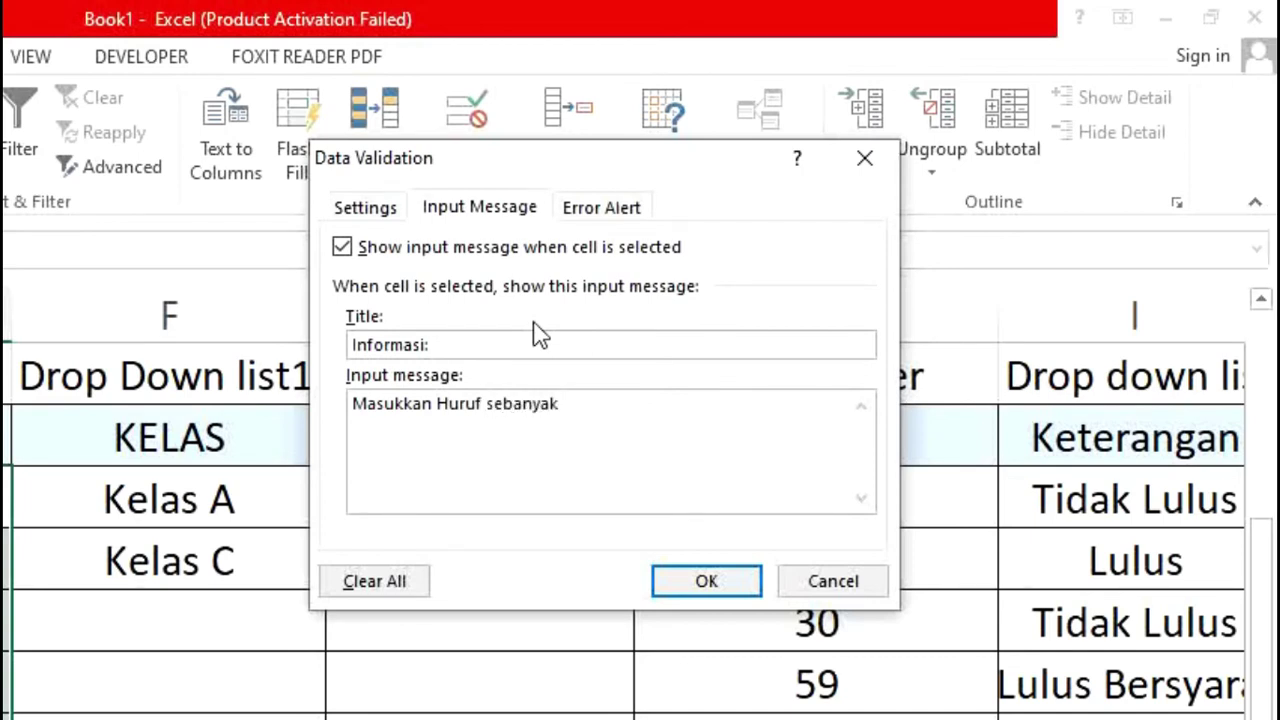
pyautogui.press('BackSpace')
pyautogui.press('BackSpace')
pyautogui.press('BackSpace')
pyautogui.press('BackSpace')
pyautogui.press('BackSpace')
pyautogui.press('BackSpace')
pyautogui.press('BackSpace')
pyautogui.write('min 3 kara')
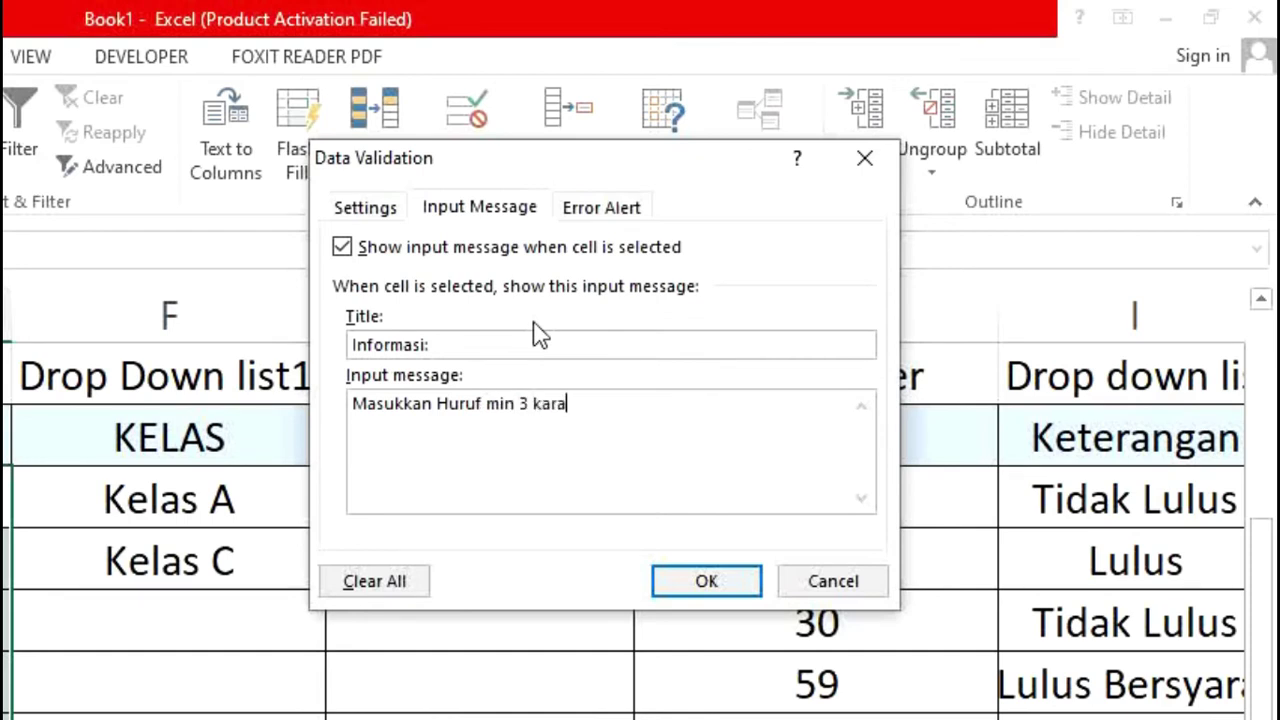
pyautogui.write('kt')
pyautogui.press('BackSpace')
pyautogui.write('kter dan')
pyautogui.press('BackSpace')
pyautogui.press('BackSpace')
pyautogui.press('BackSpace')
pyautogui.write('dan maksimal 2')
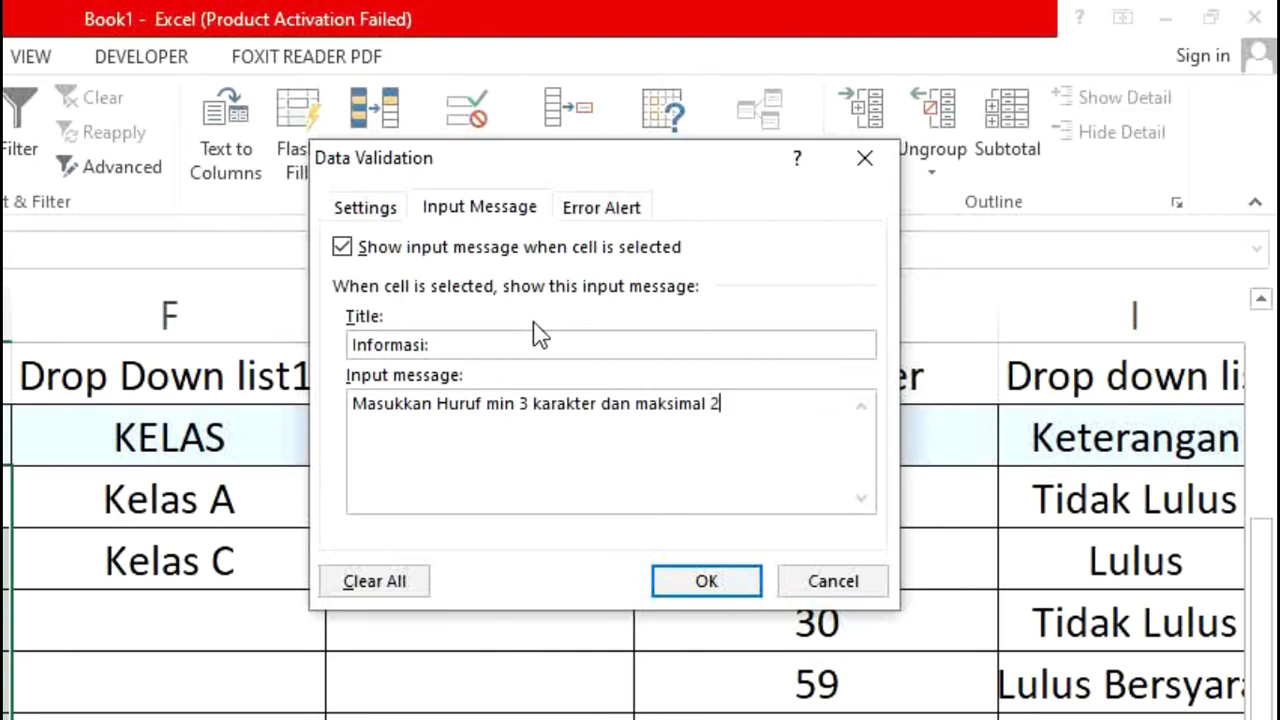
pyautogui.write('5 karakter')
# Step: Set an Information alert titled 'Salah' saying 'Data Yang Anda Masukkan salah, Silahkan Input Ulang'
pyautogui.click(640, 212)
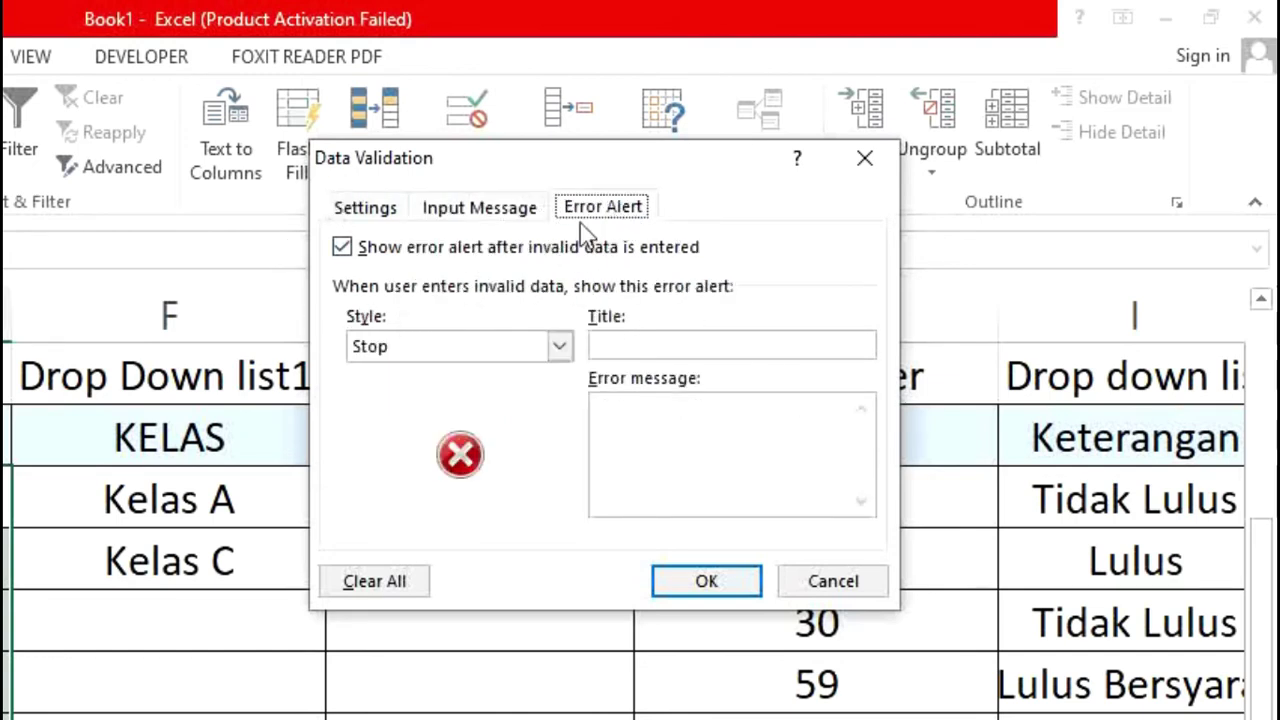
pyautogui.click(559, 347)
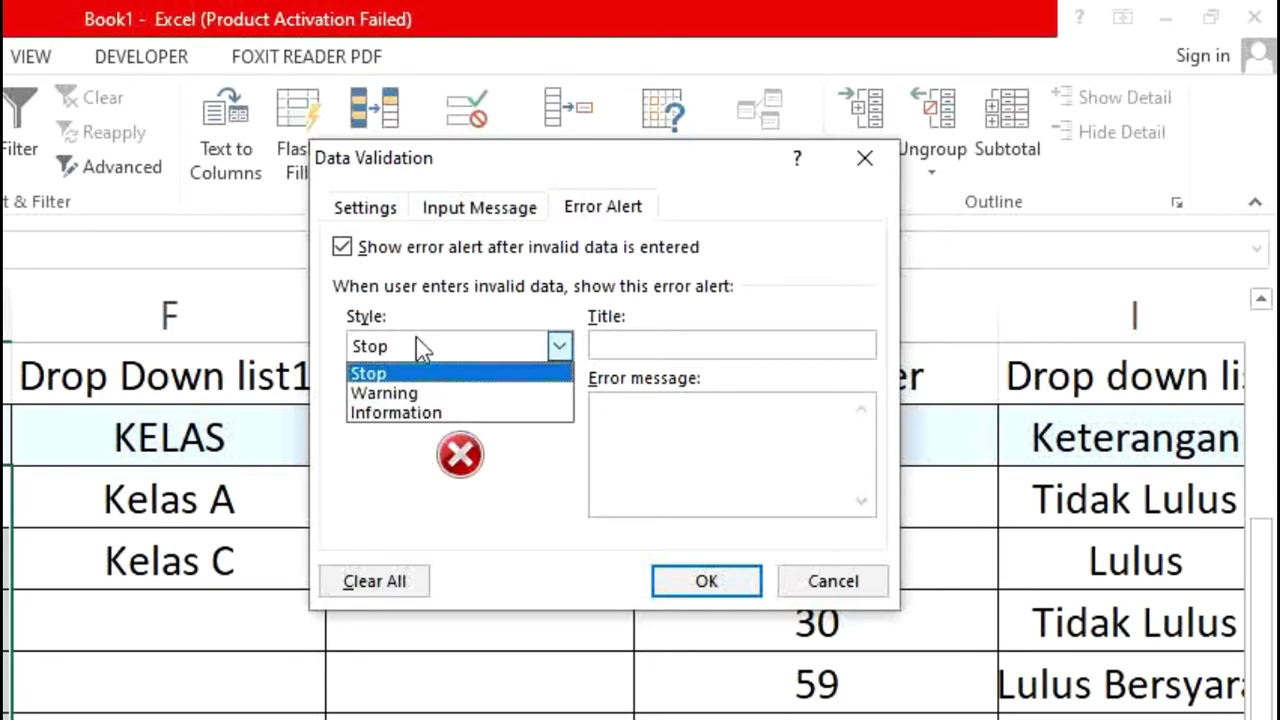
pyautogui.click(427, 413)
pyautogui.click(645, 345)
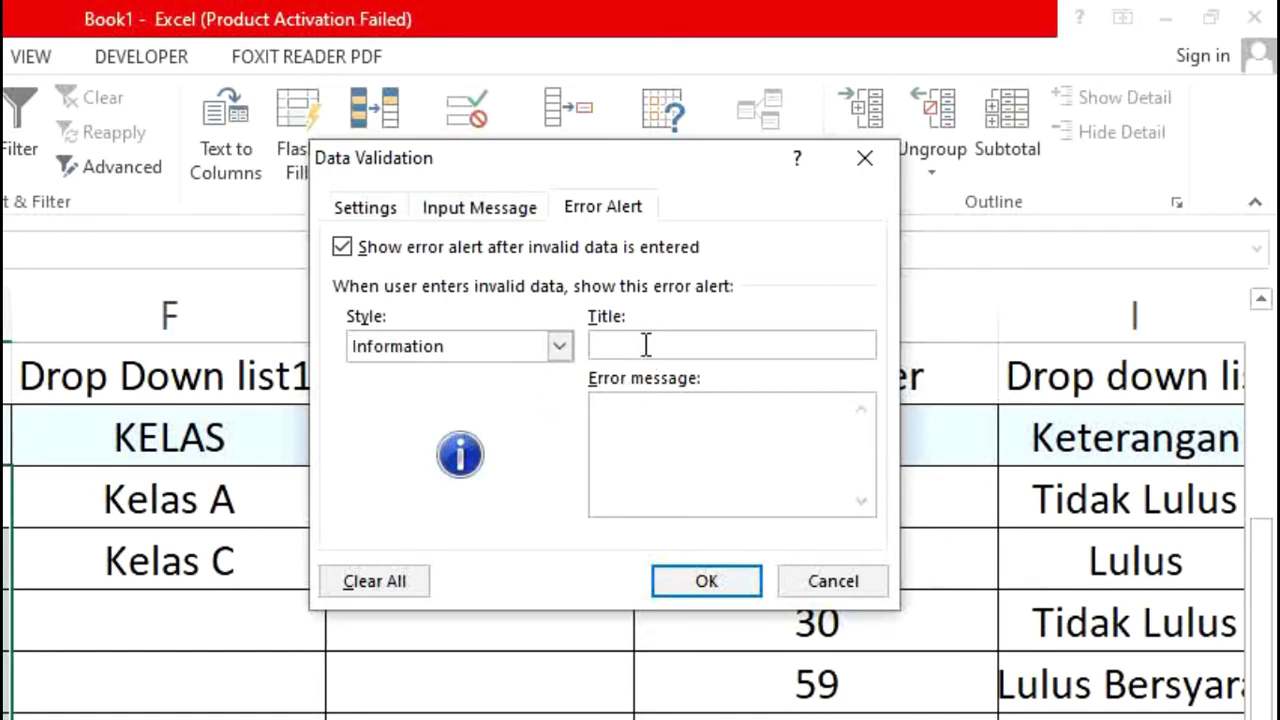
pyautogui.write('Salah')
pyautogui.write('Data')
pyautogui.write(' Ya')
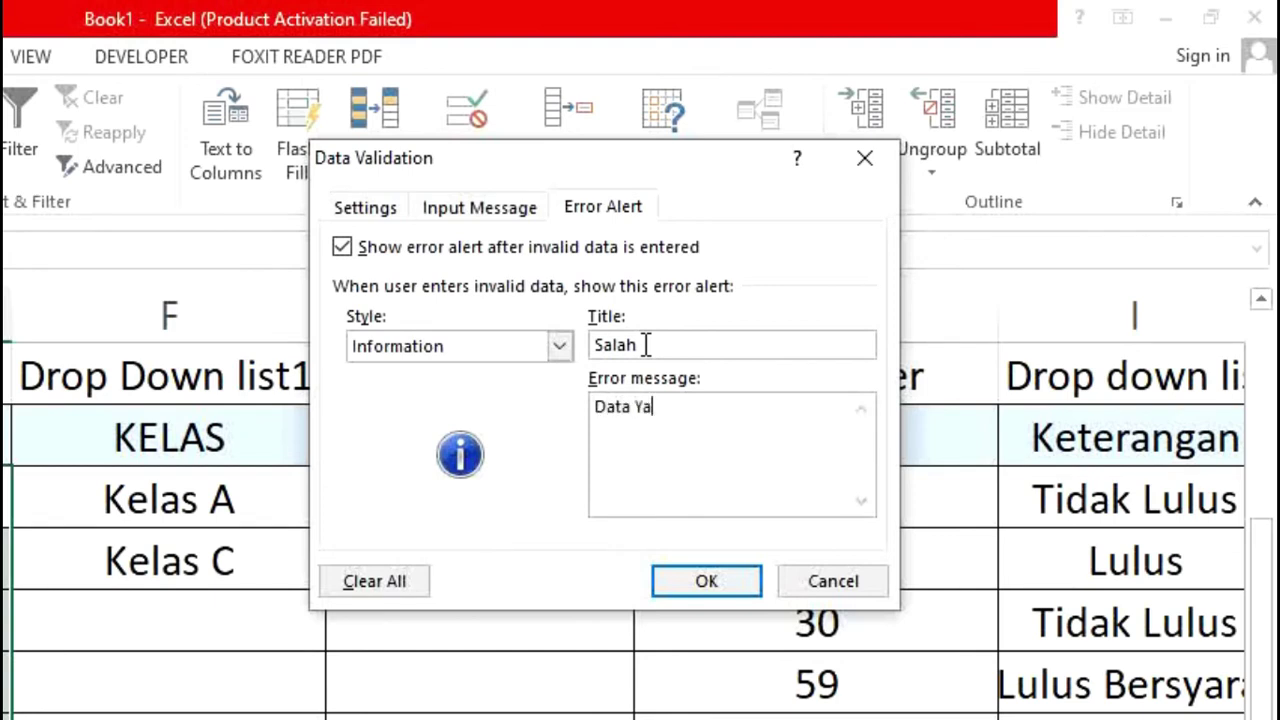
pyautogui.write('ng Anda M')
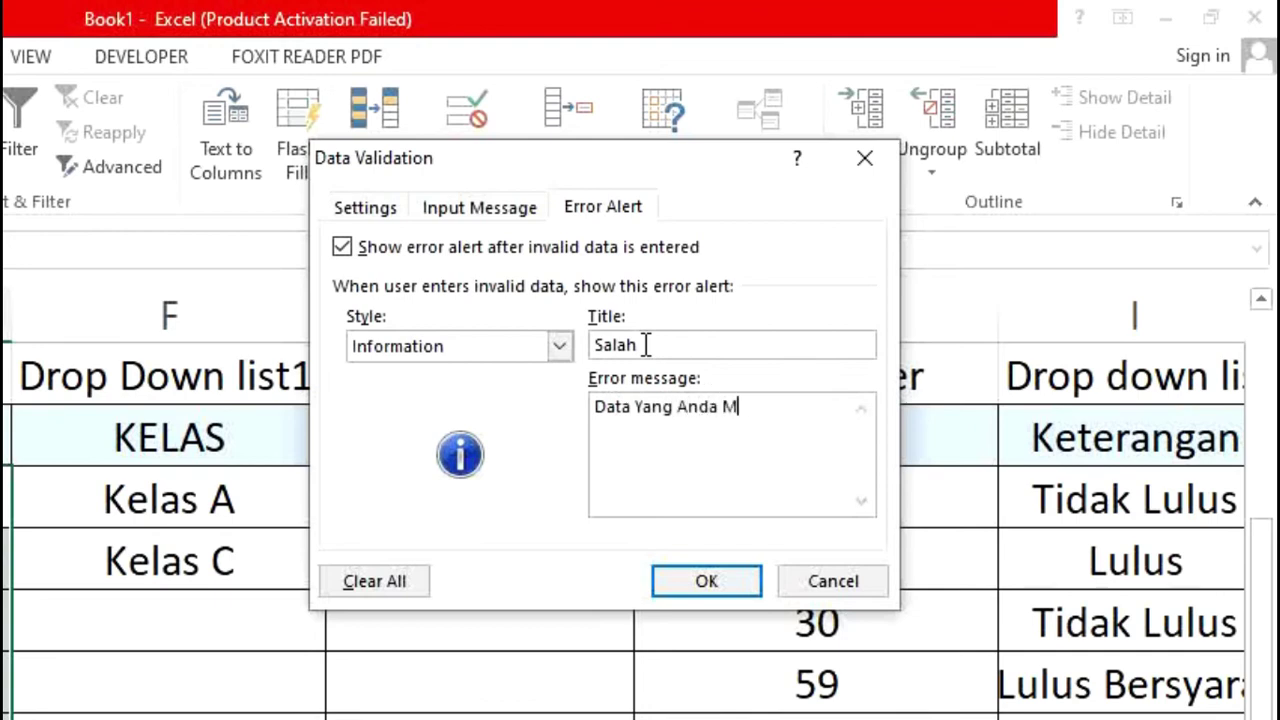
pyautogui.write('asukkkan')
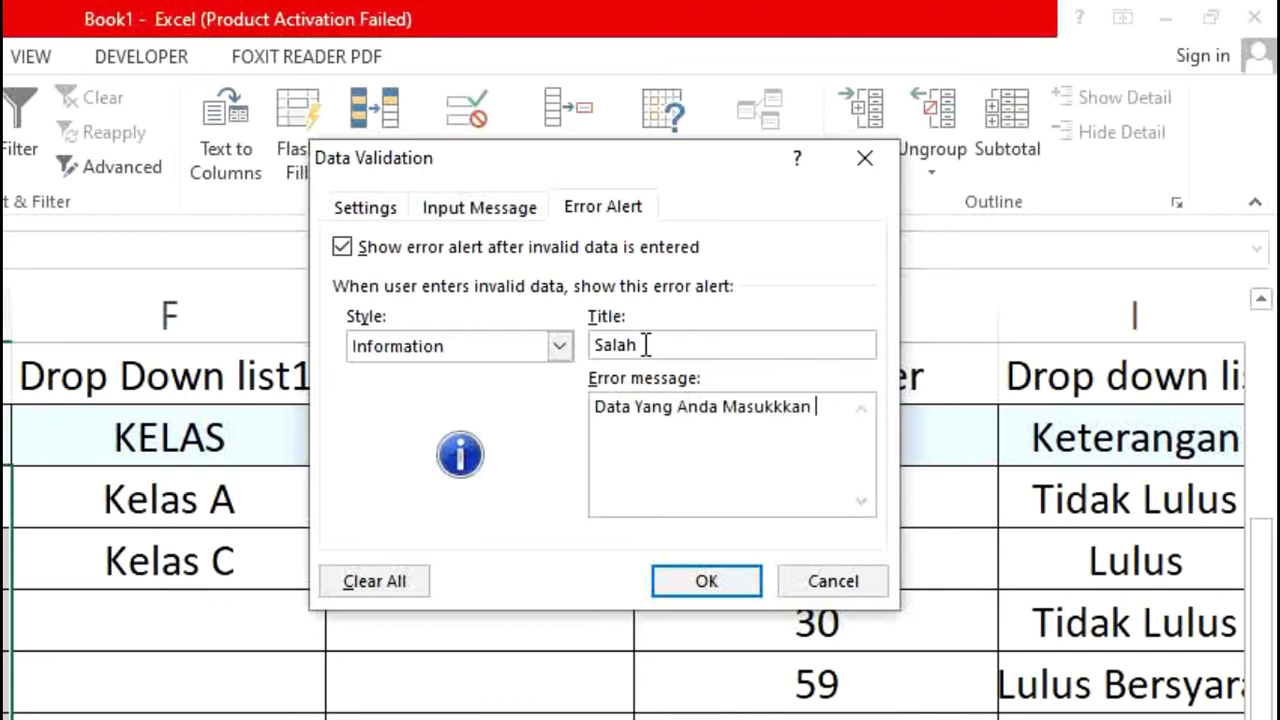
pyautogui.press('BackSpace')
pyautogui.press('BackSpace')
pyautogui.press('BackSpace')
pyautogui.write('an salah, Silahkan ')
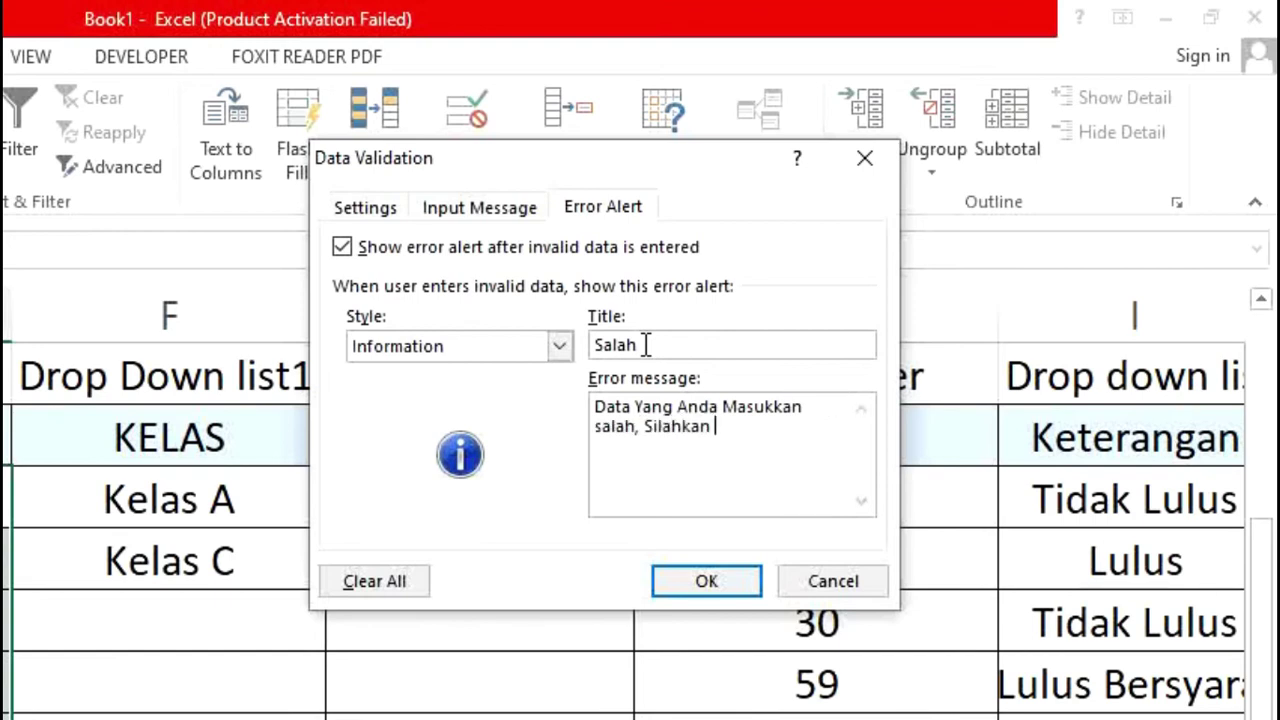
pyautogui.write('Input Ulang')
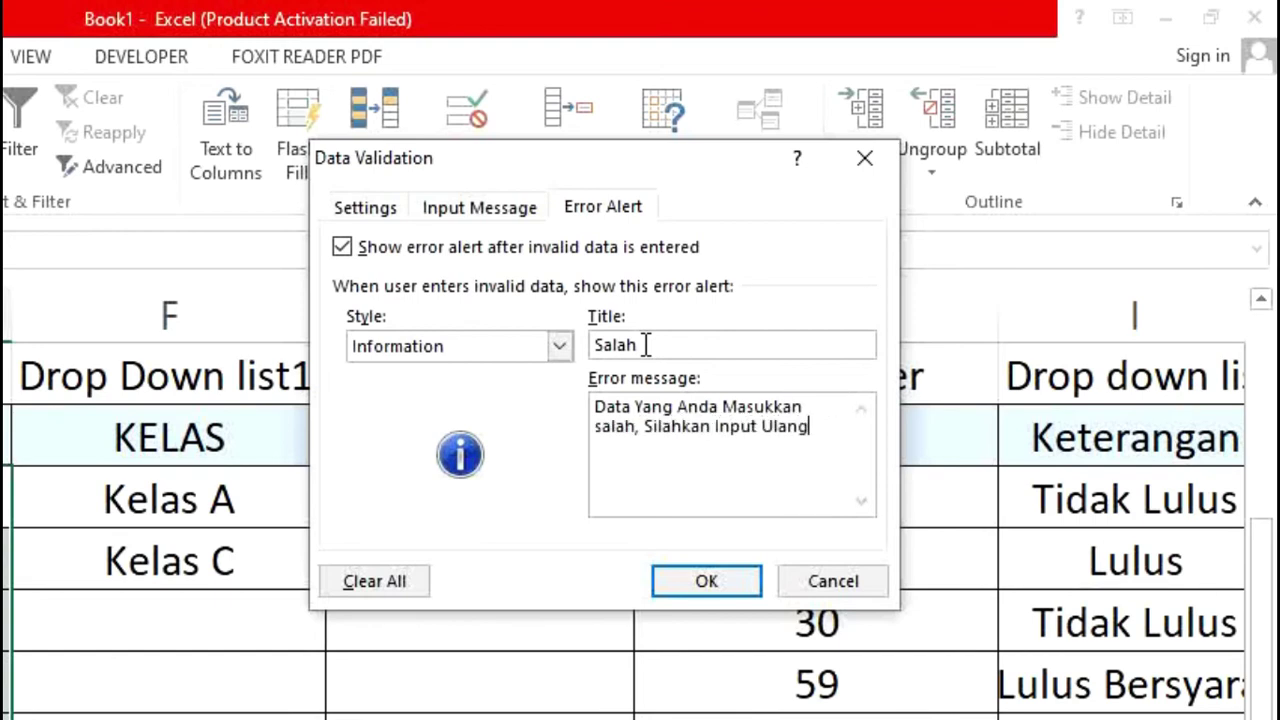
pyautogui.click(704, 581)
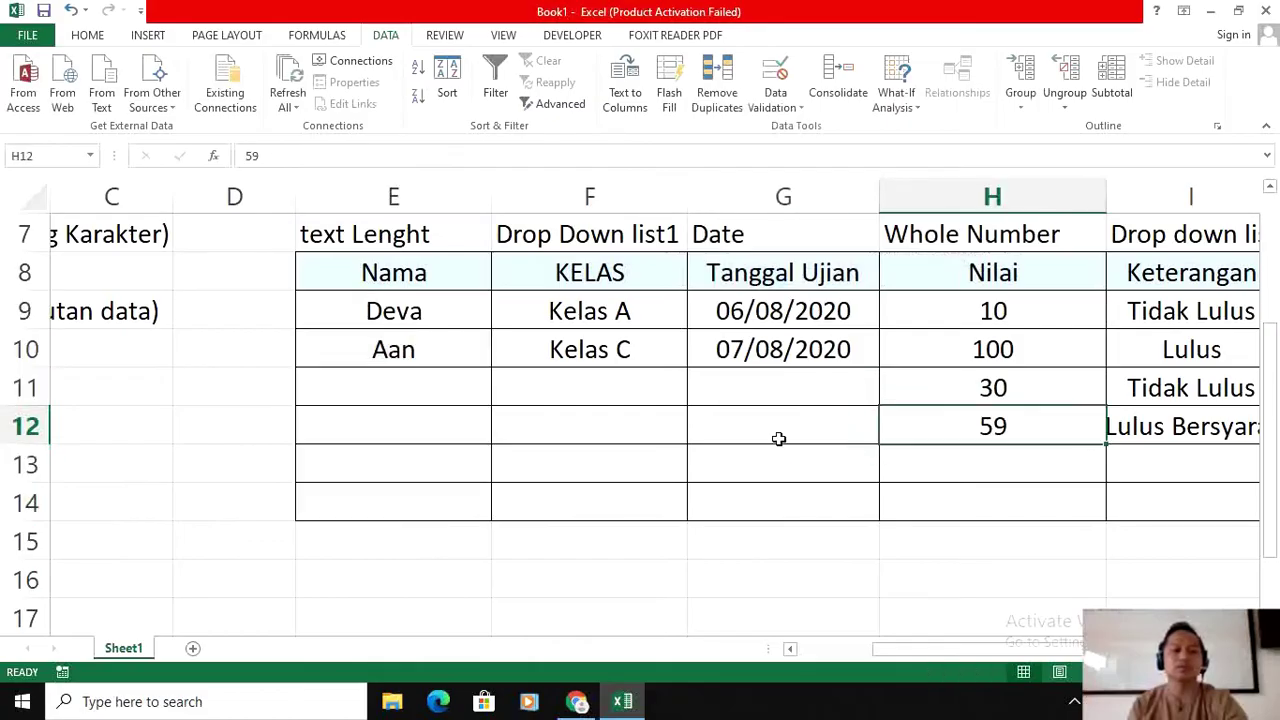
pyautogui.click(416, 316)
pyautogui.click(1046, 548)
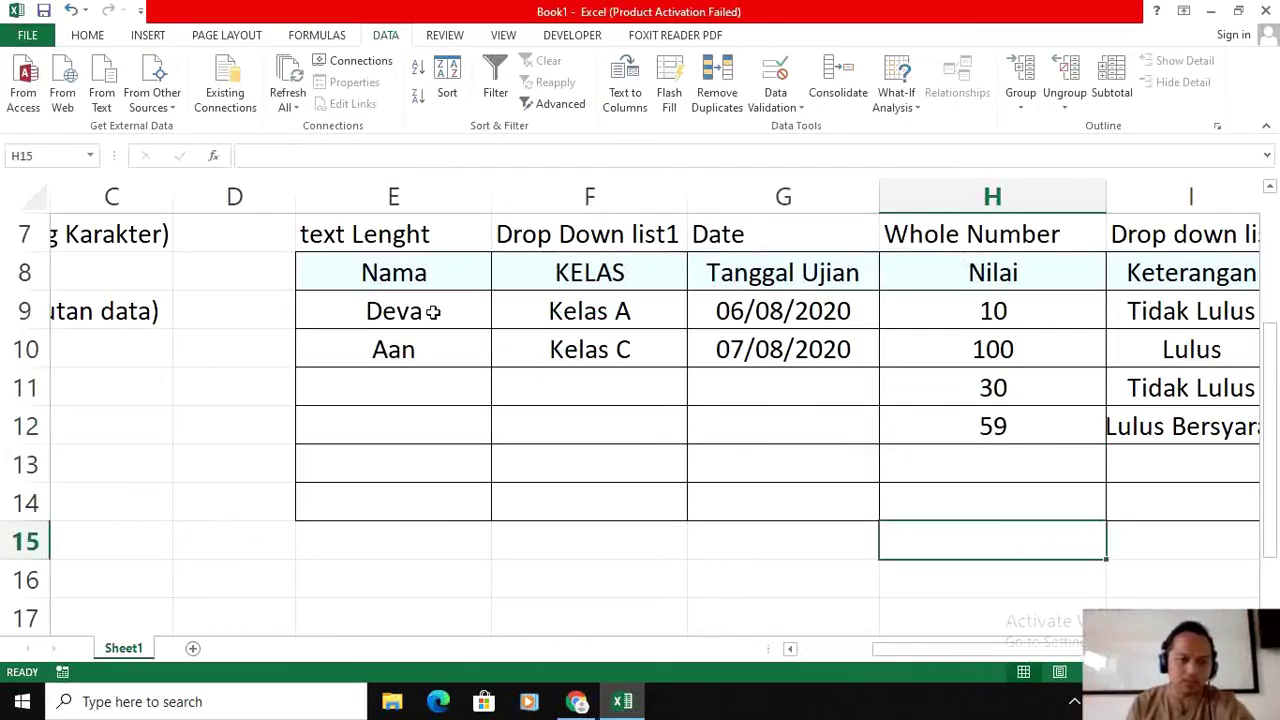
# Step: View E9's input message, then enter 'aa' in E11 and dismiss the Salah alert
pyautogui.click(403, 307)
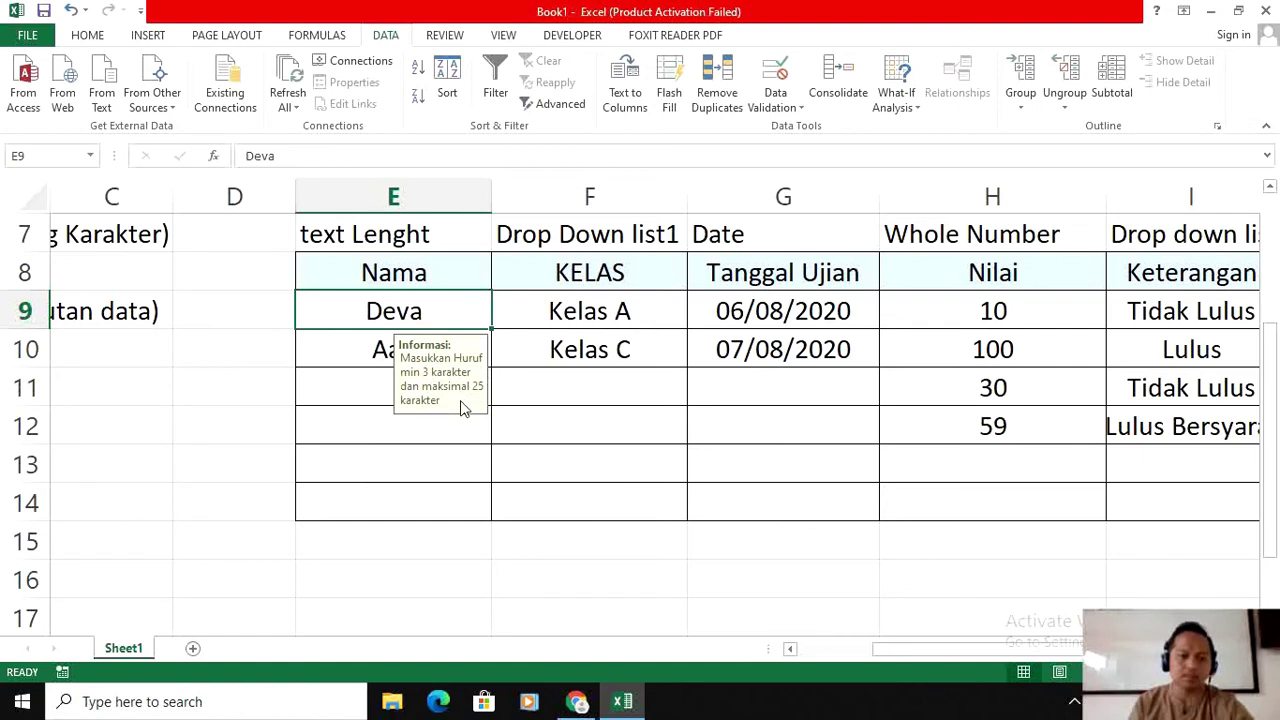
pyautogui.click(451, 434)
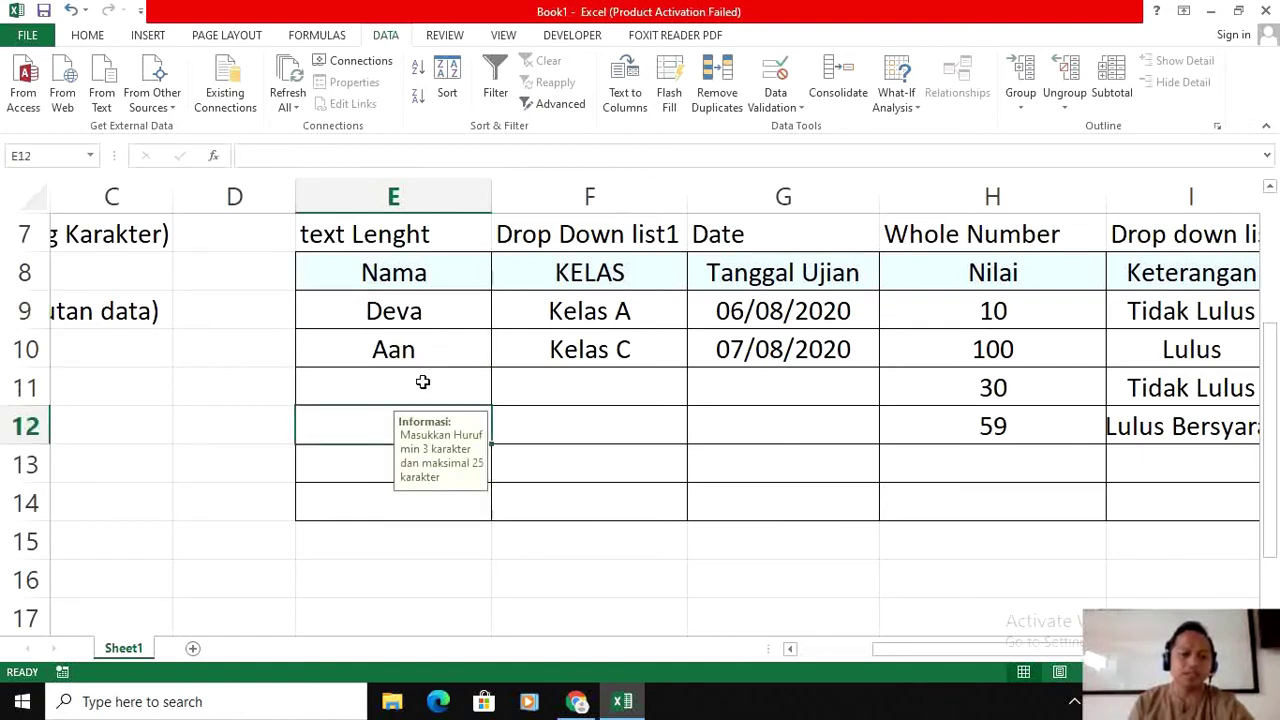
pyautogui.click(423, 382)
pyautogui.write('aan')
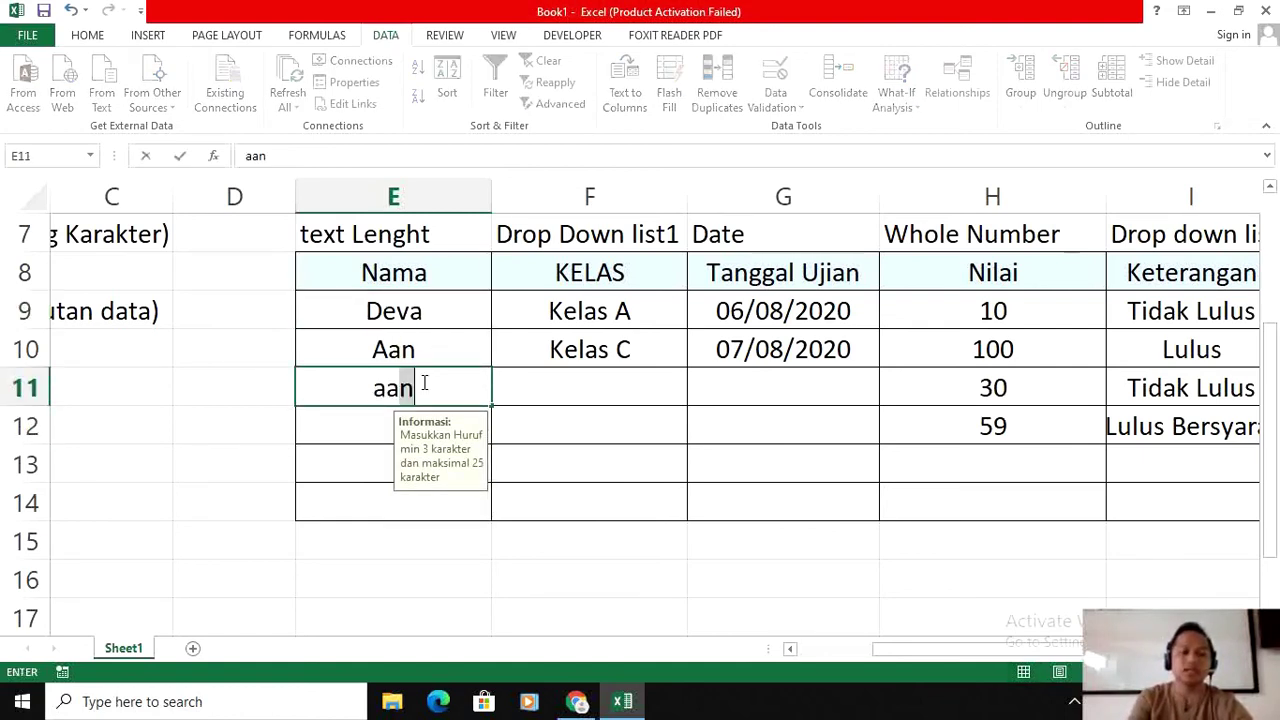
pyautogui.press('BackSpace')
pyautogui.press('Return')
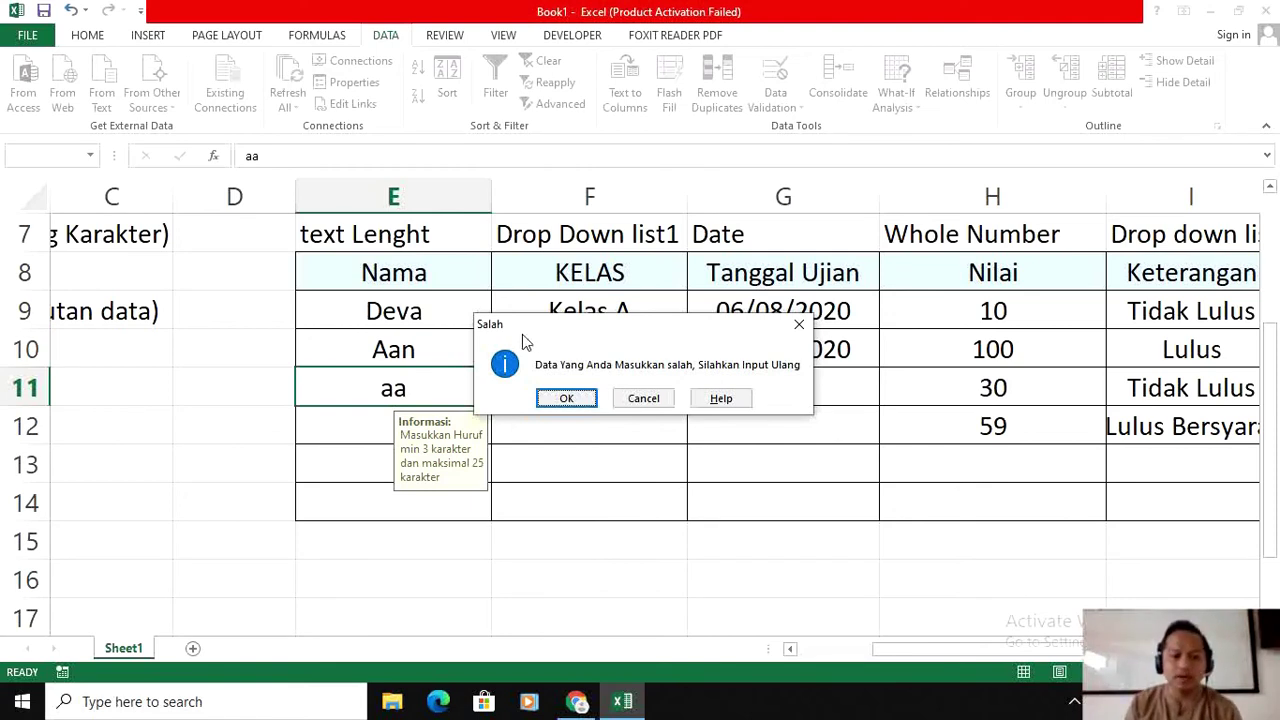
pyautogui.click(566, 398)
# Step: Enter the valid name 'aang' in E11
pyautogui.click(466, 386)
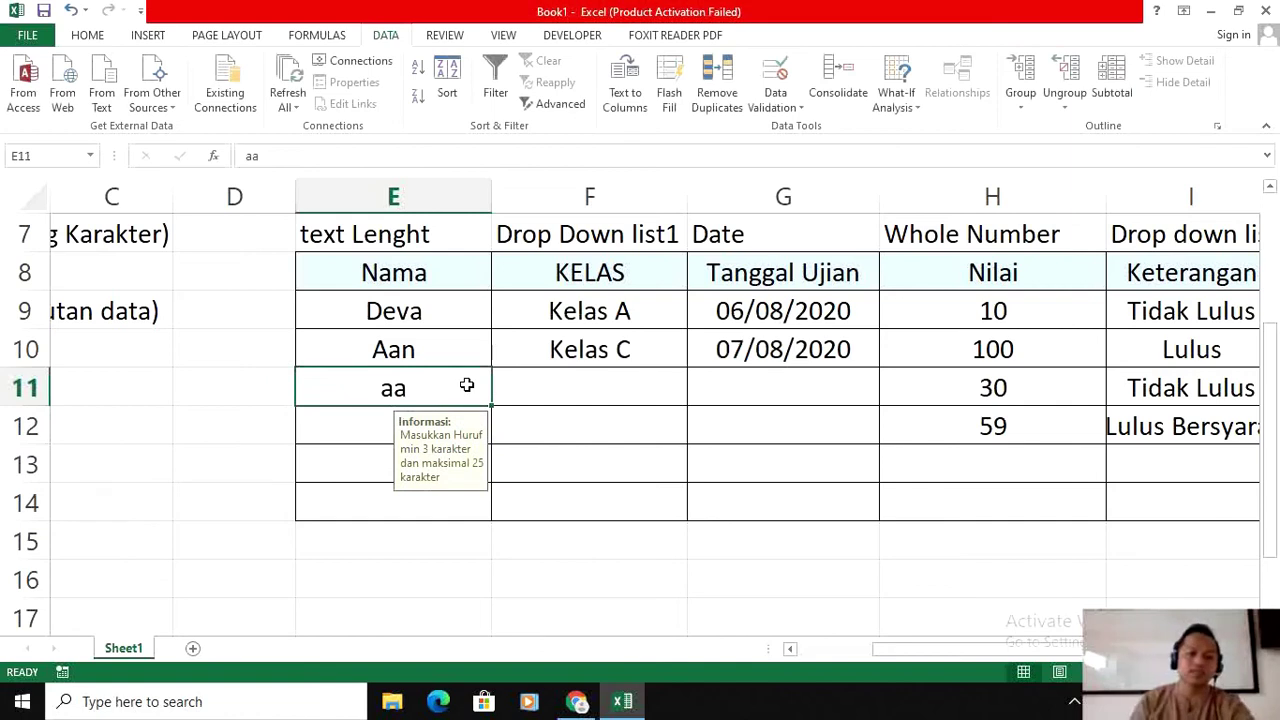
pyautogui.write('aag')
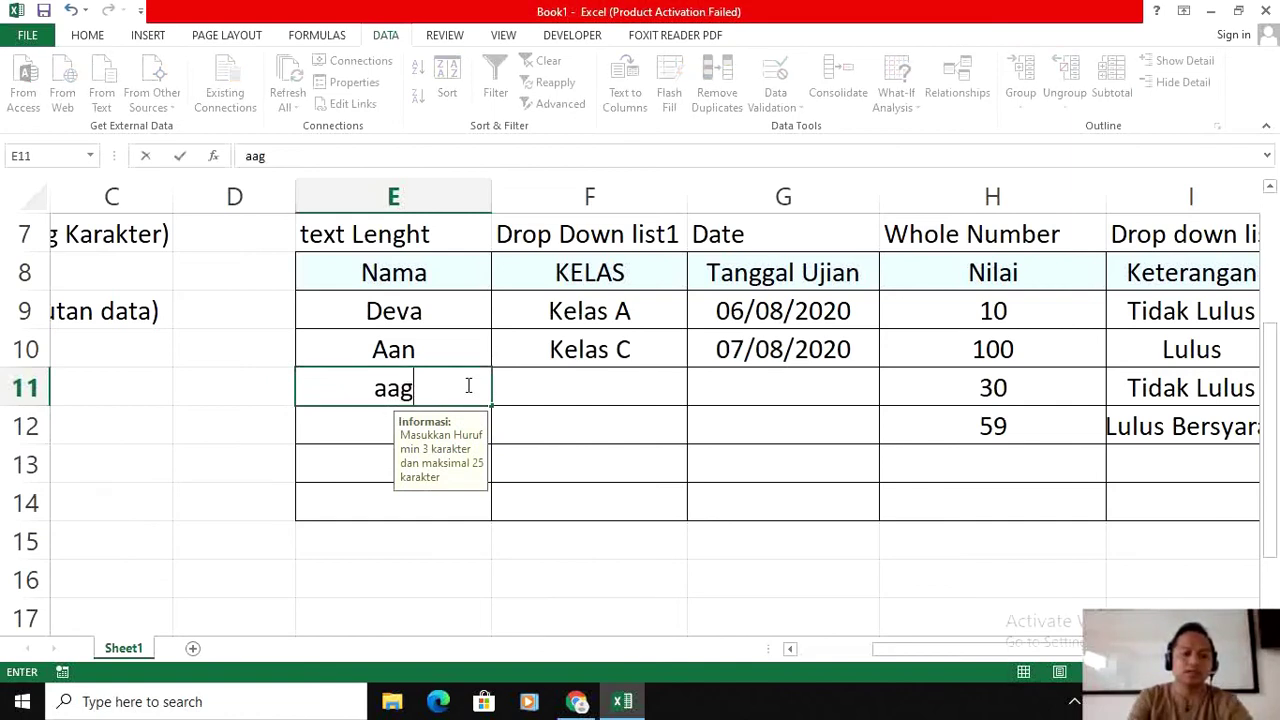
pyautogui.press('BackSpace')
pyautogui.write('a')
pyautogui.press('BackSpace')
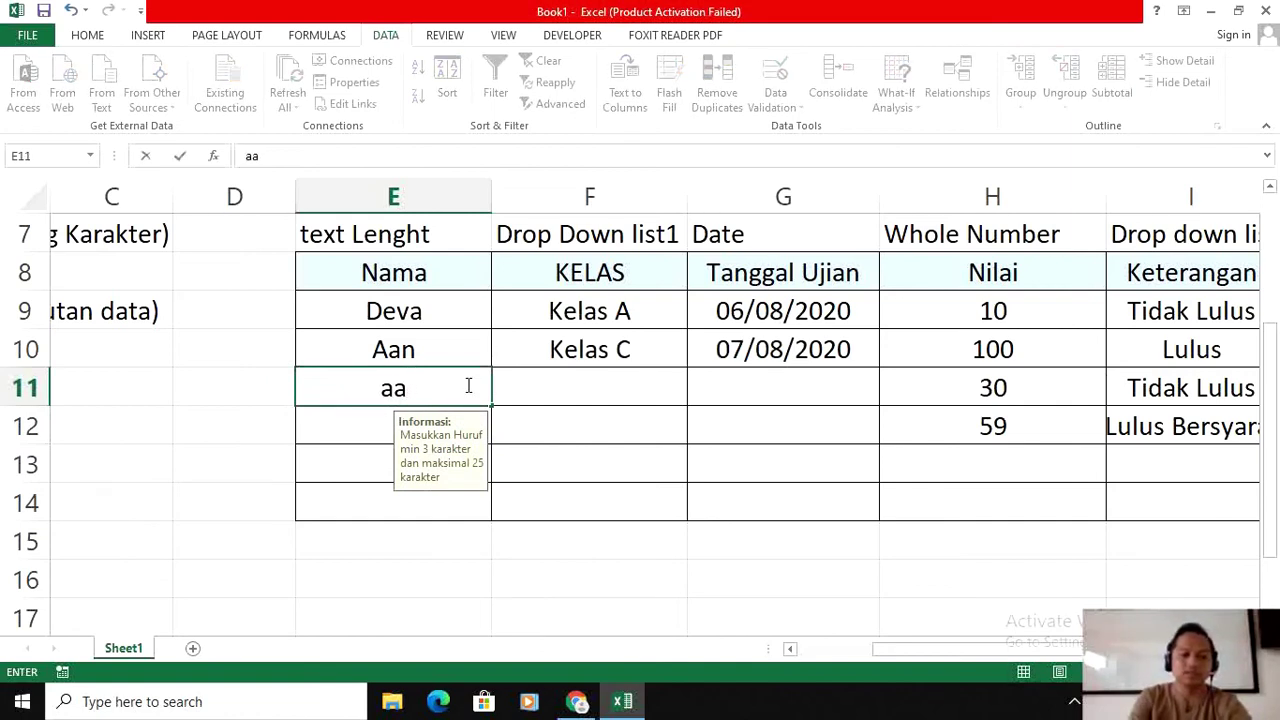
pyautogui.write('ng')
pyautogui.press('Return')
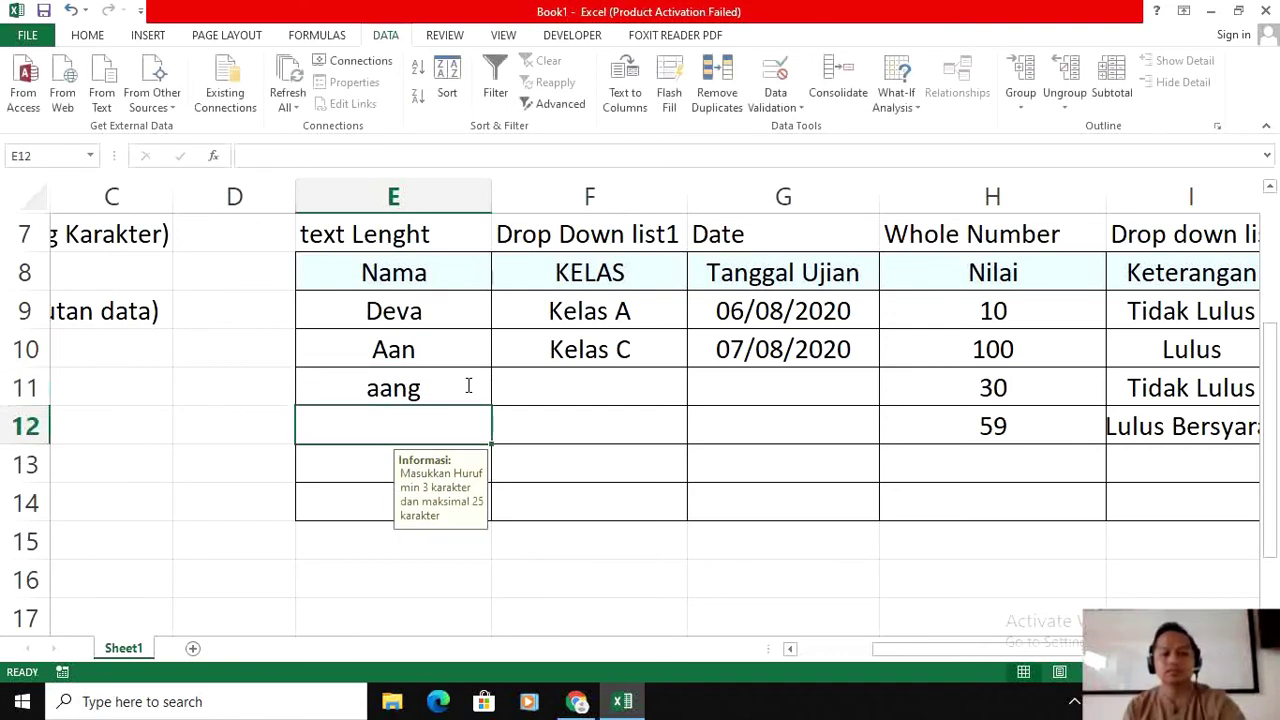
pyautogui.click(434, 304)
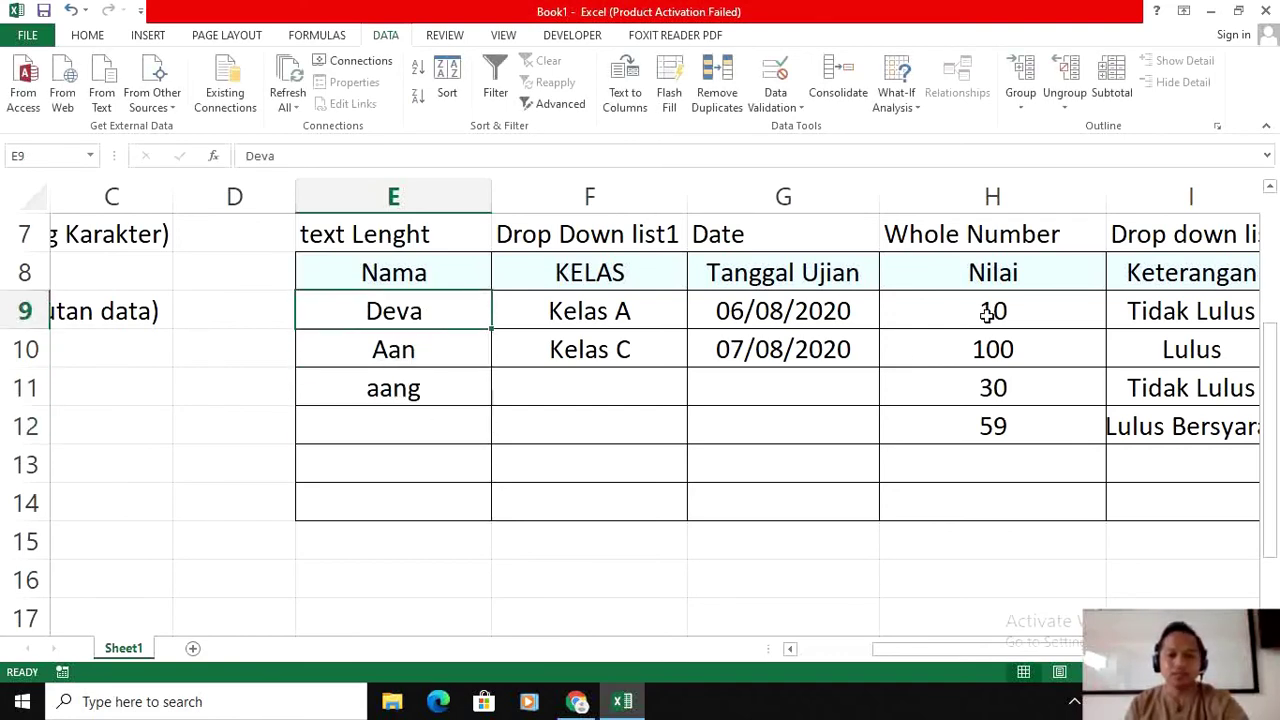
# Step: Give Nilai cells H9:H14 an input message 'Cara Input' reading 'Masukkan Angka 10 - 100'
pyautogui.moveTo(987, 313); pyautogui.dragTo(980, 497)
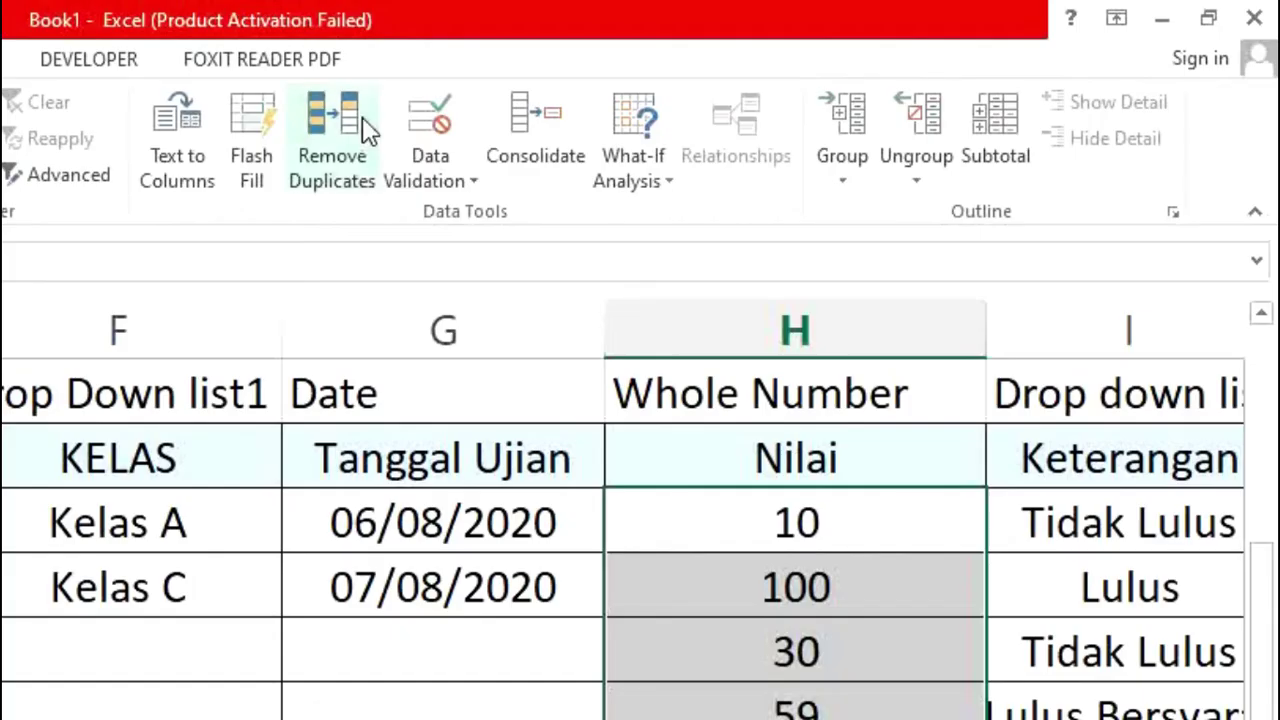
pyautogui.click(420, 181)
pyautogui.click(490, 212)
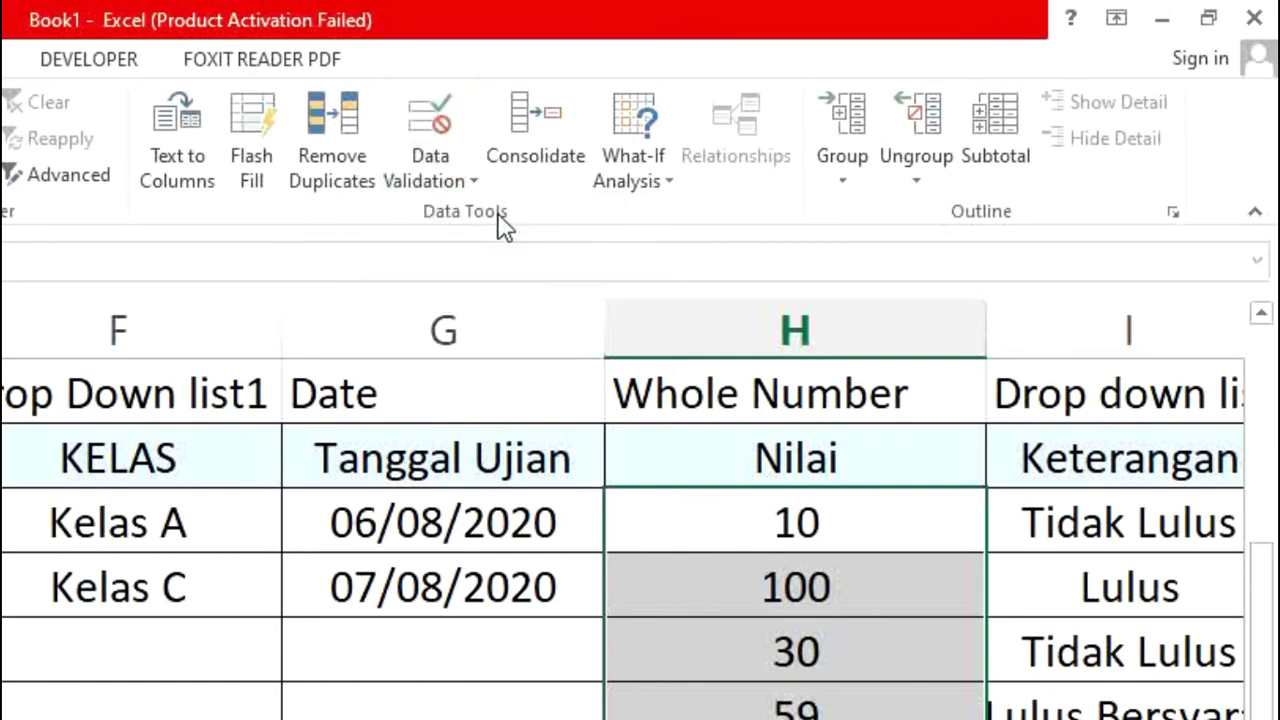
pyautogui.click(456, 216)
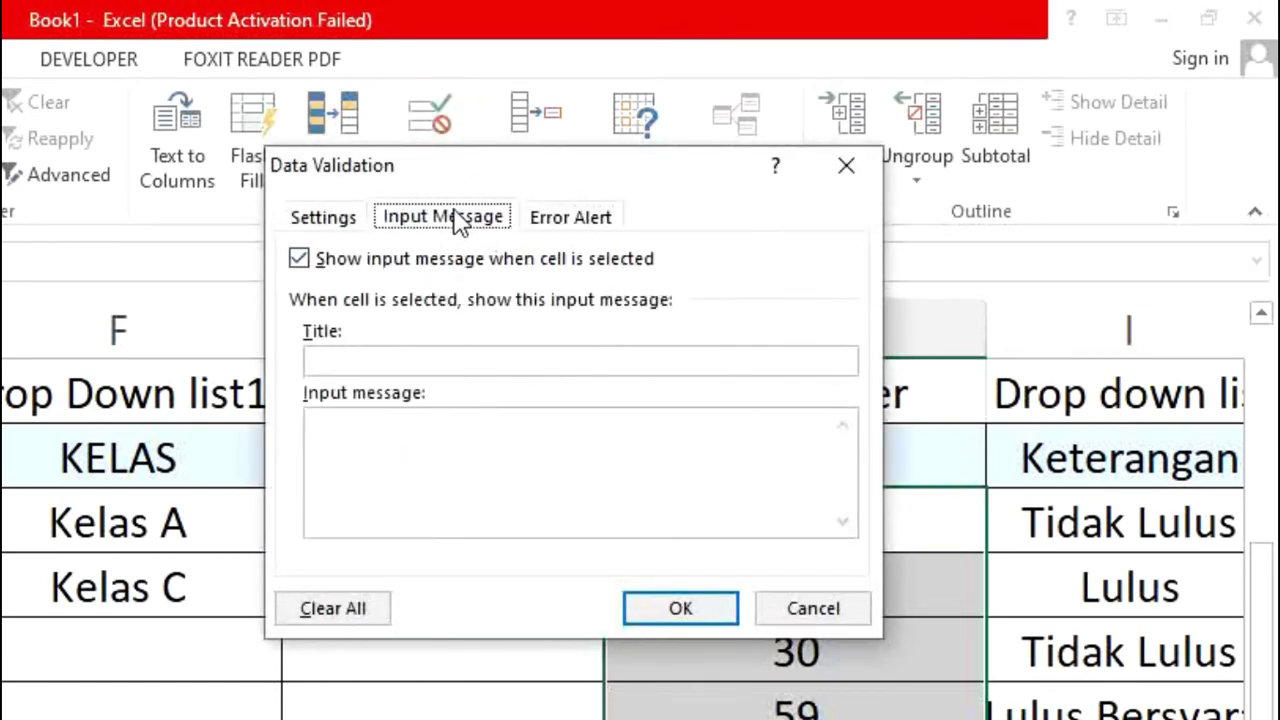
pyautogui.click(429, 364)
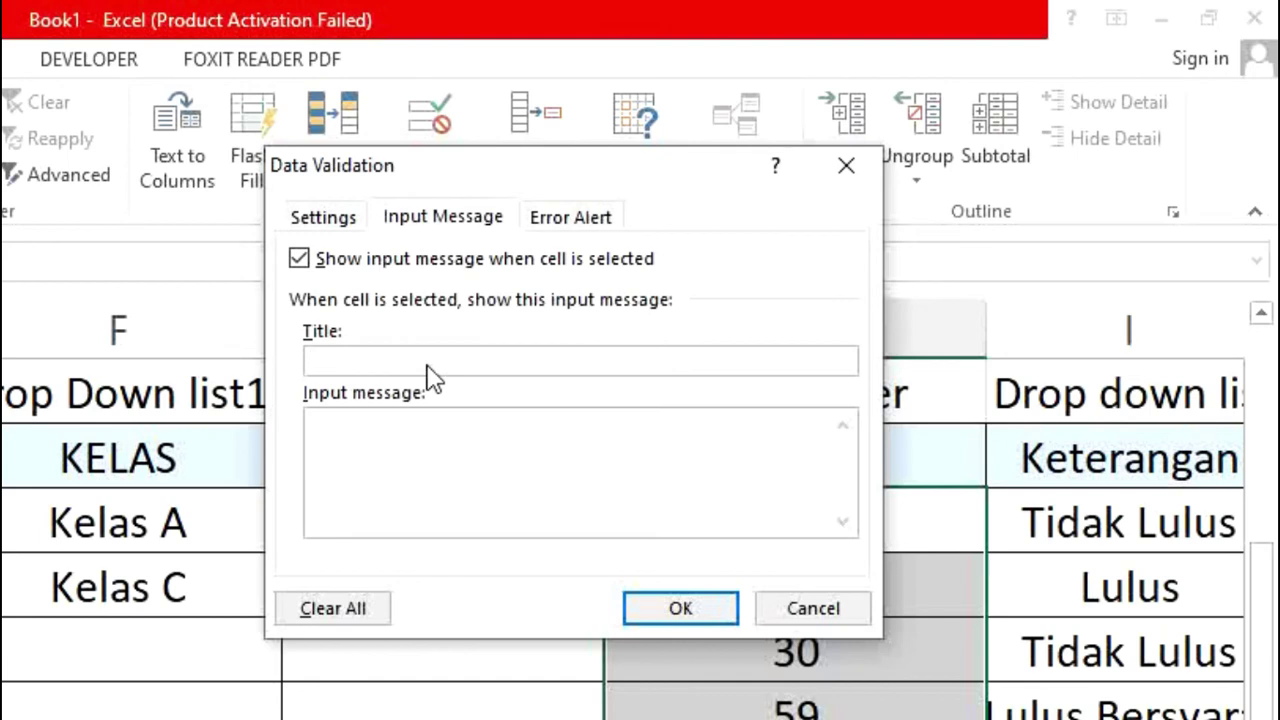
pyautogui.write('P')
pyautogui.press('BackSpace')
pyautogui.write('Cara Input')
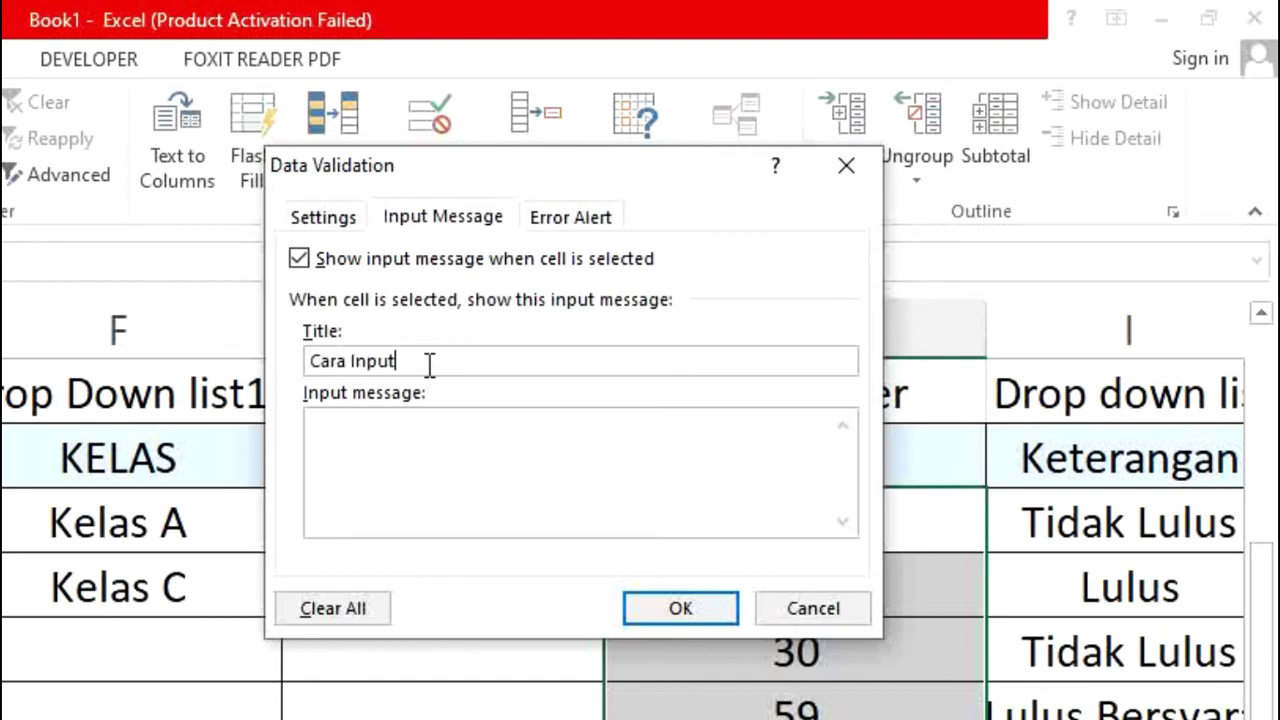
pyautogui.click(406, 466)
pyautogui.write('Masukkan n')
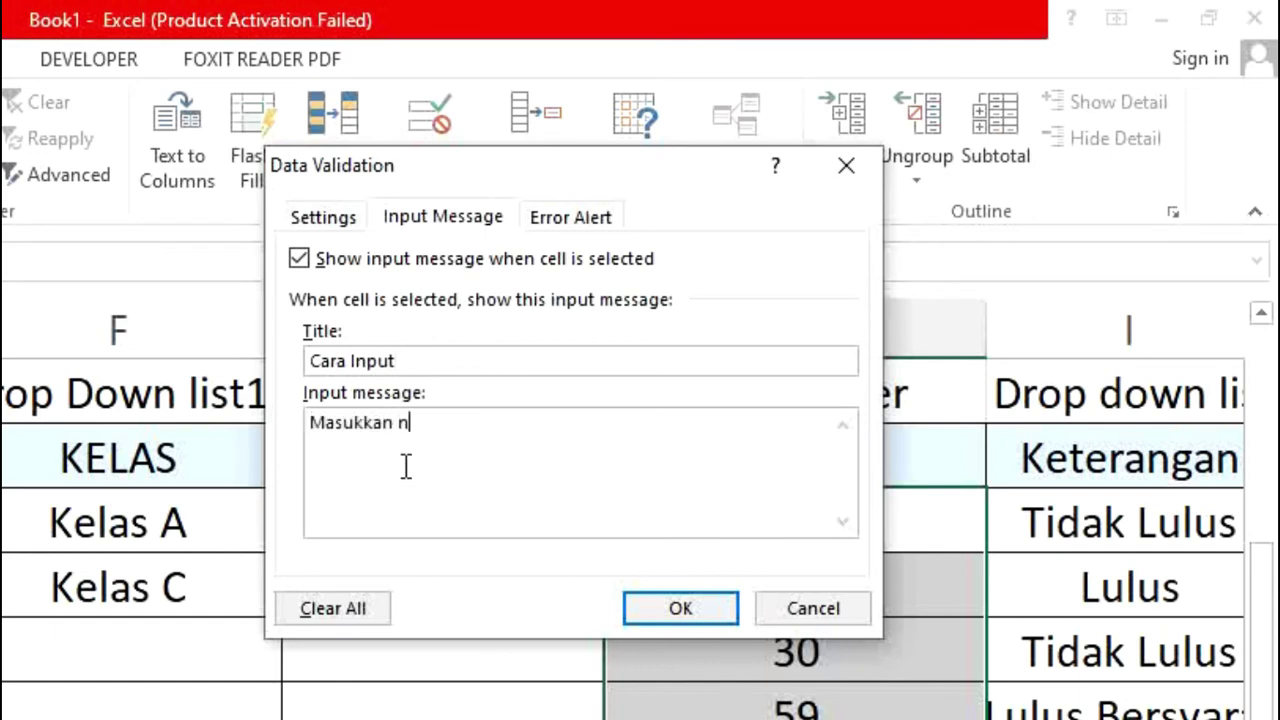
pyautogui.write('ngka 10 ')
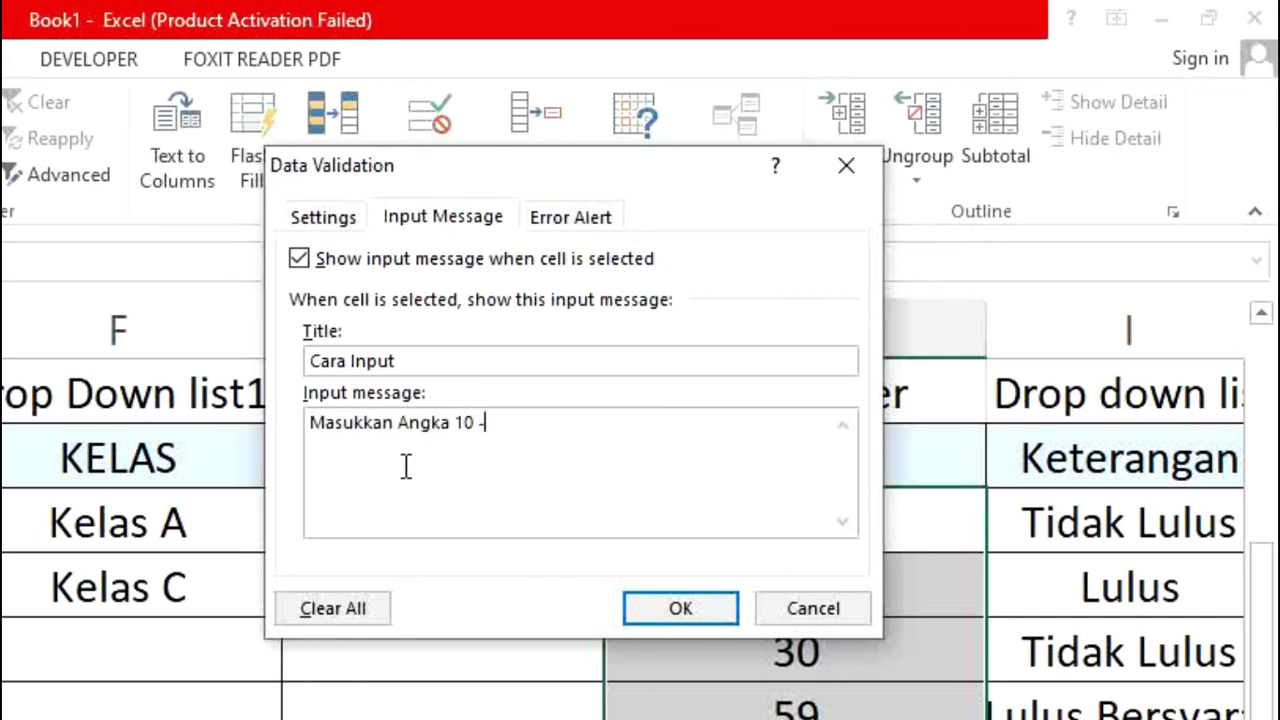
pyautogui.write('- 100')
# Step: Set a Warning alert titled 'ERROR' with message 'DATA ERROR, INPUT ULANG' and apply the rules
pyautogui.click(612, 216)
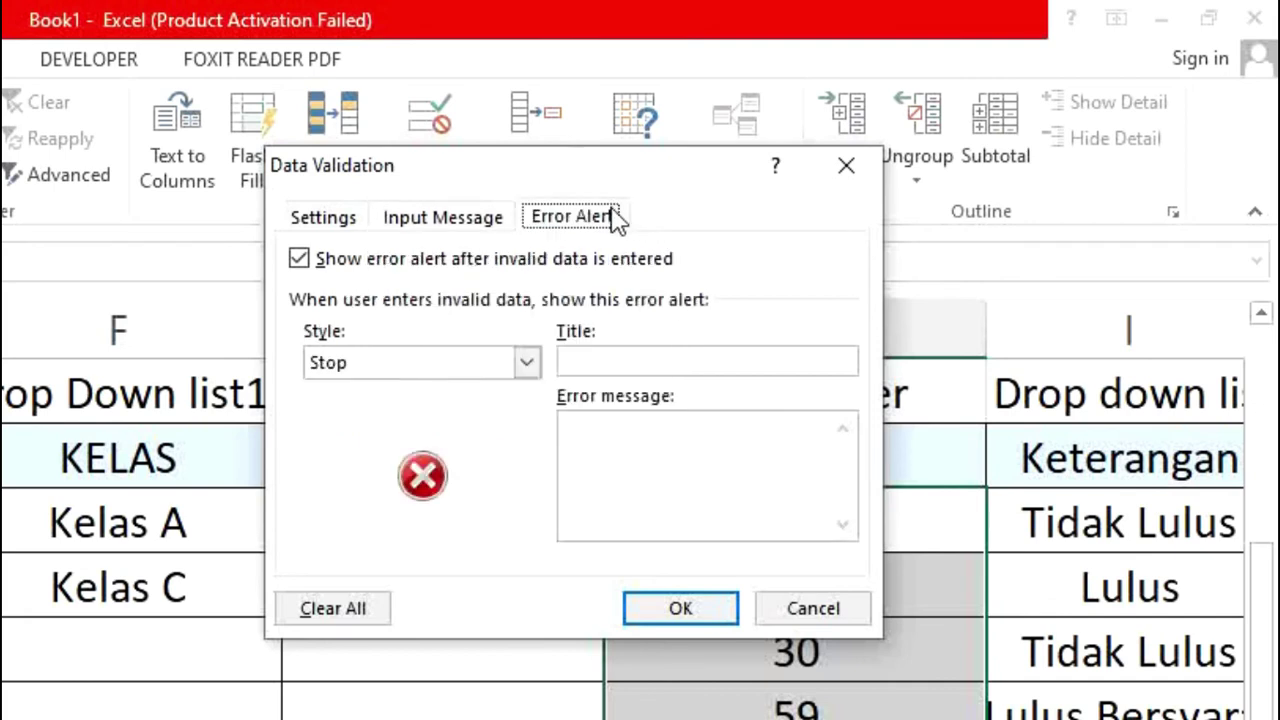
pyautogui.click(517, 368)
pyautogui.click(437, 412)
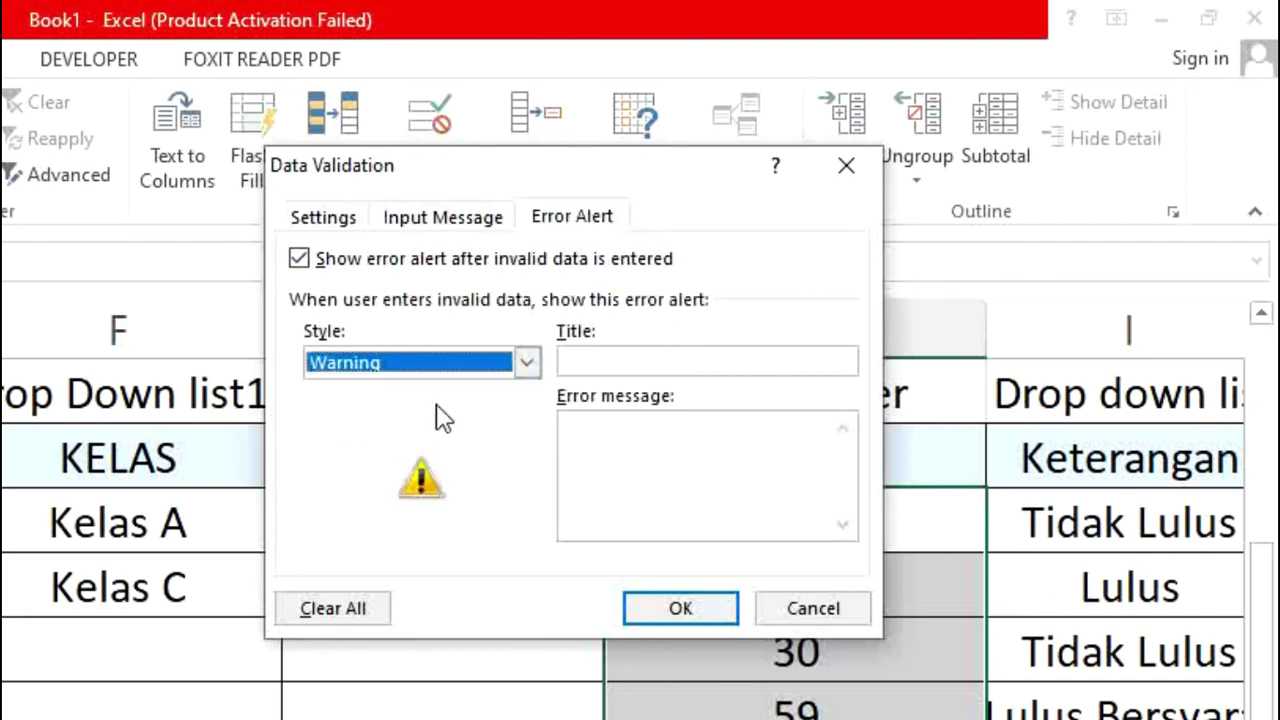
pyautogui.click(589, 362)
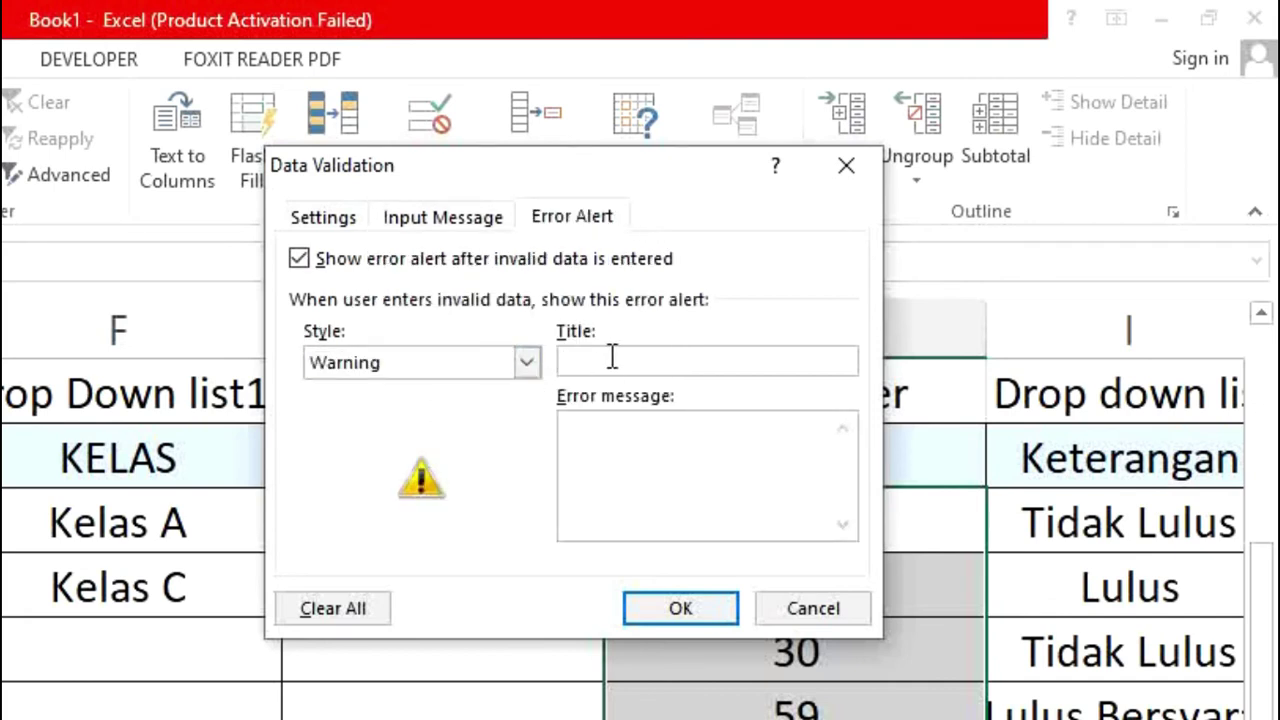
pyautogui.write('B')
pyautogui.press('BackSpace')
pyautogui.write('ERROR')
pyautogui.press('Tab')
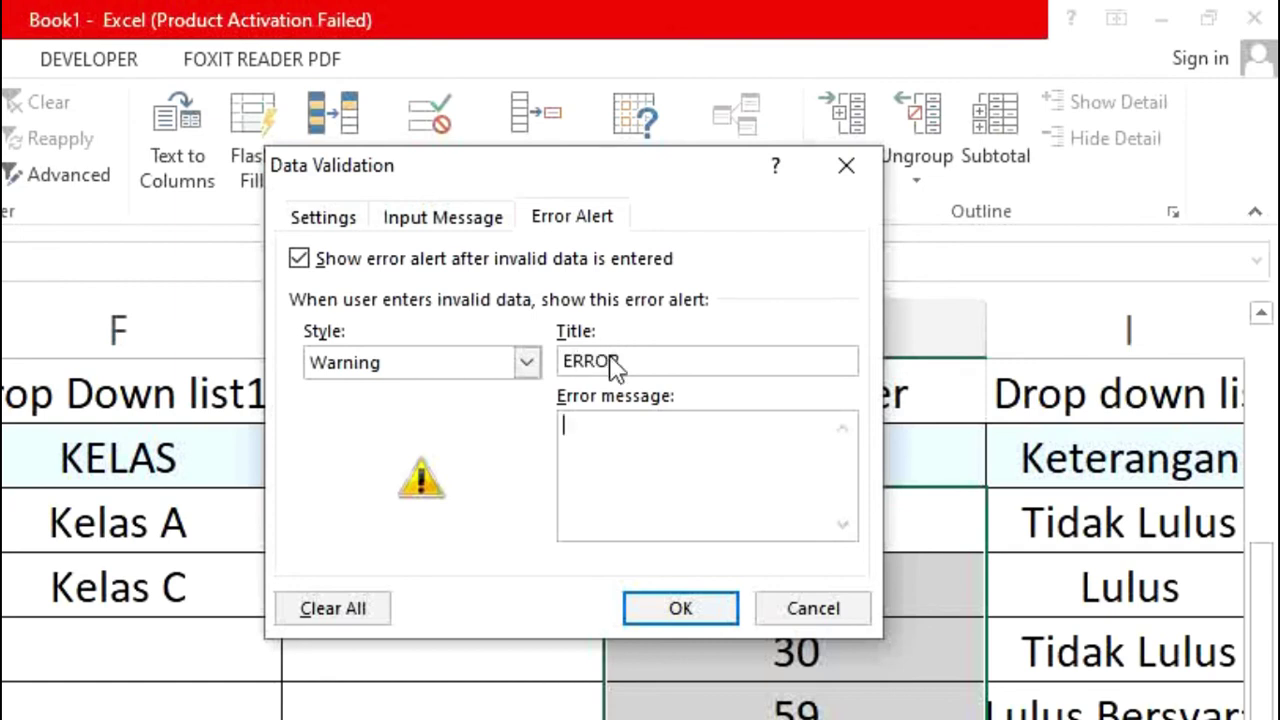
pyautogui.write('DATA ER')
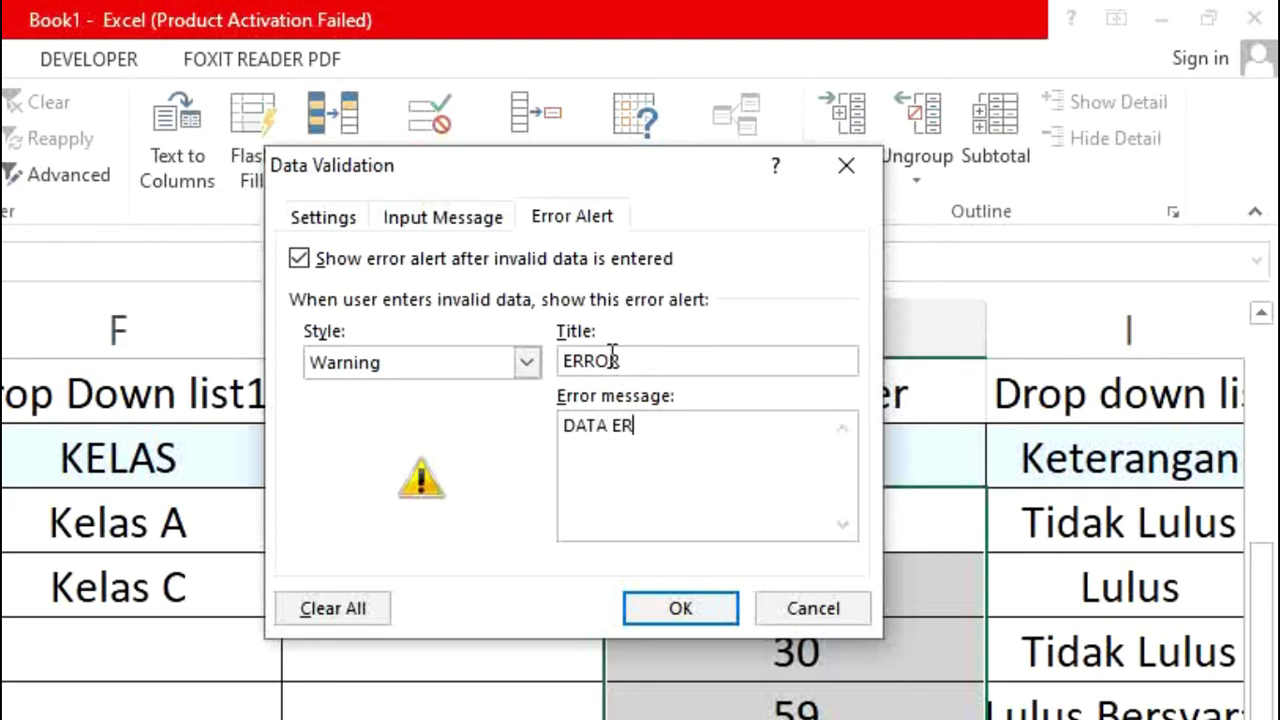
pyautogui.write('ROR, INPUT ULANG')
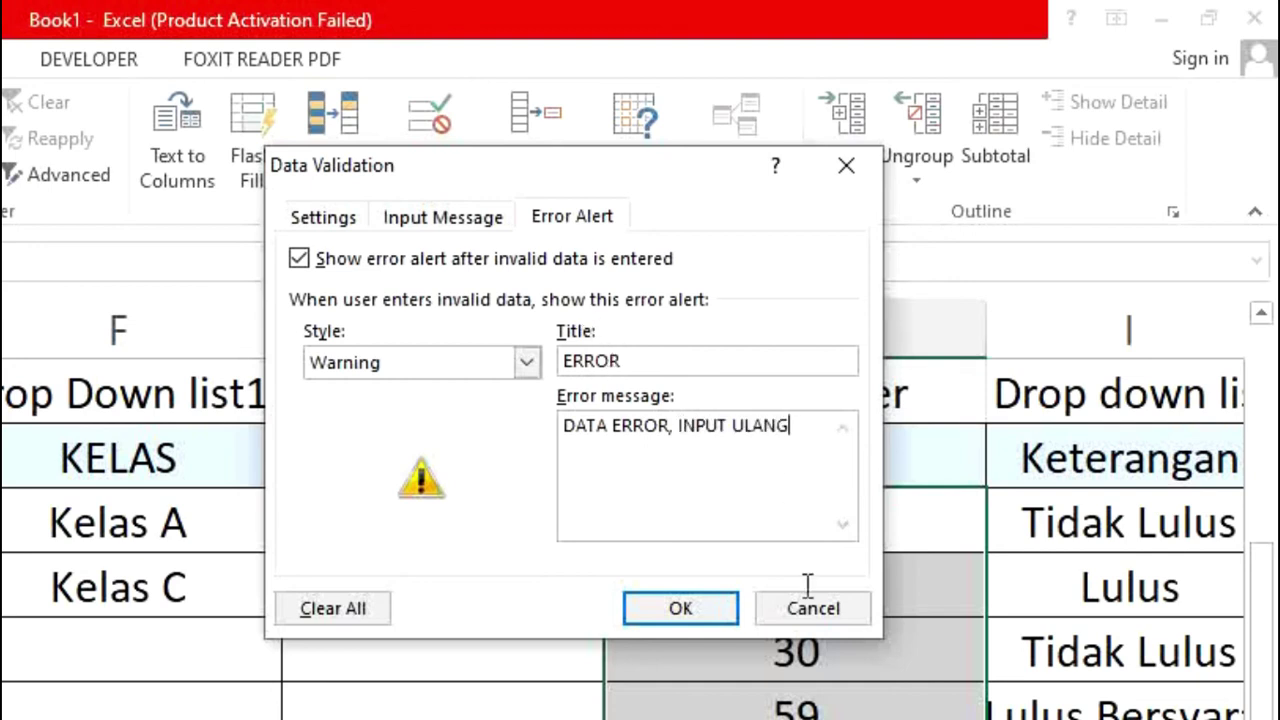
pyautogui.click(708, 612)
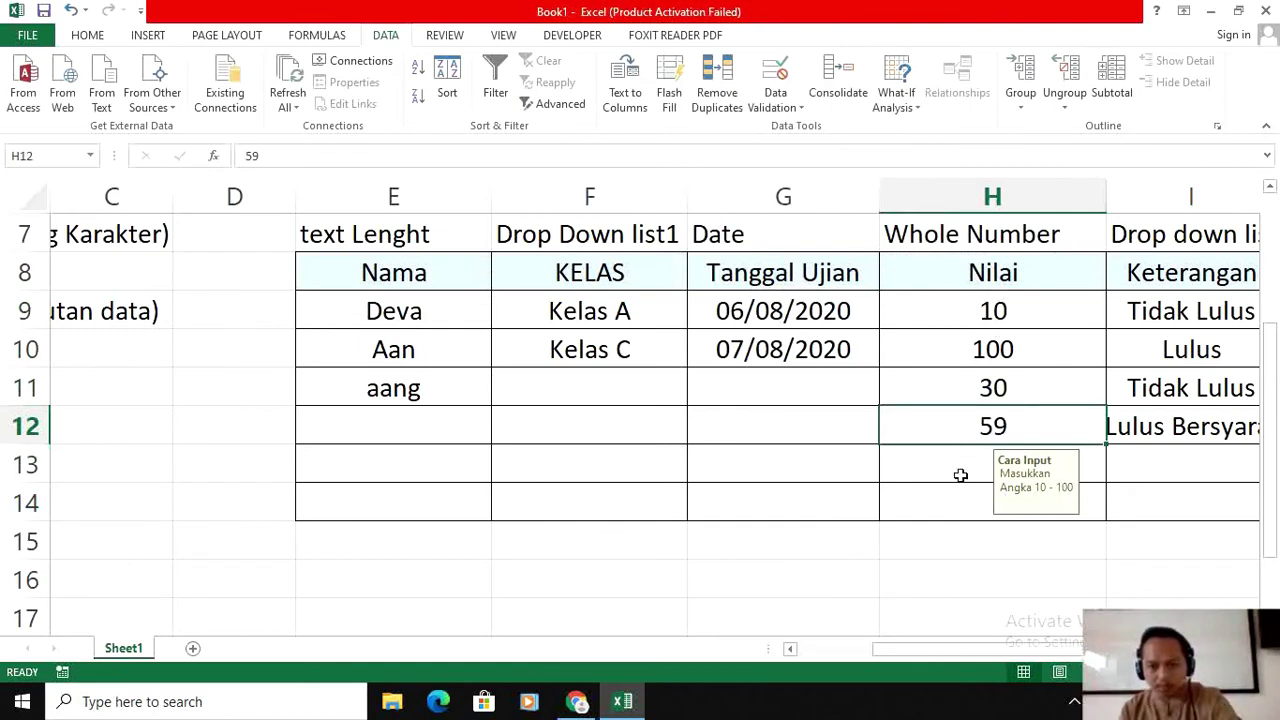
# Step: Enter 1000 in H13 and accept it with Yes at the ERROR warning
pyautogui.click(960, 474)
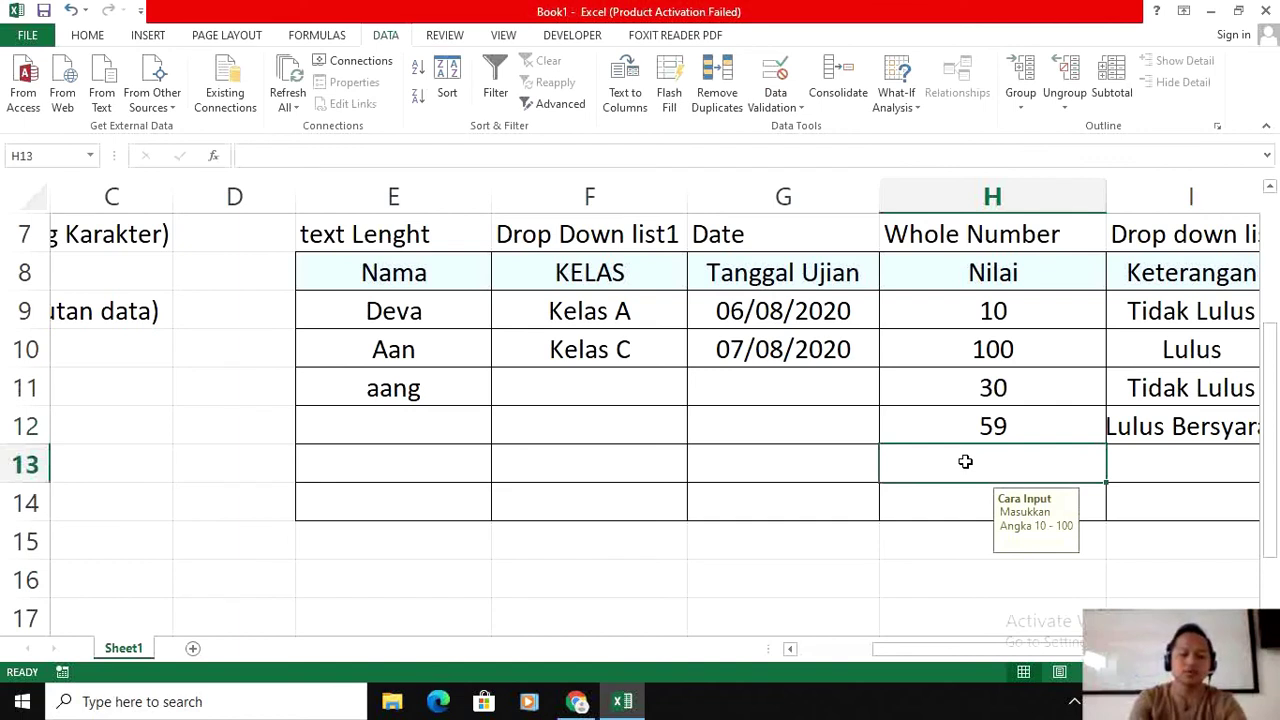
pyautogui.write('1000')
pyautogui.press('Return')
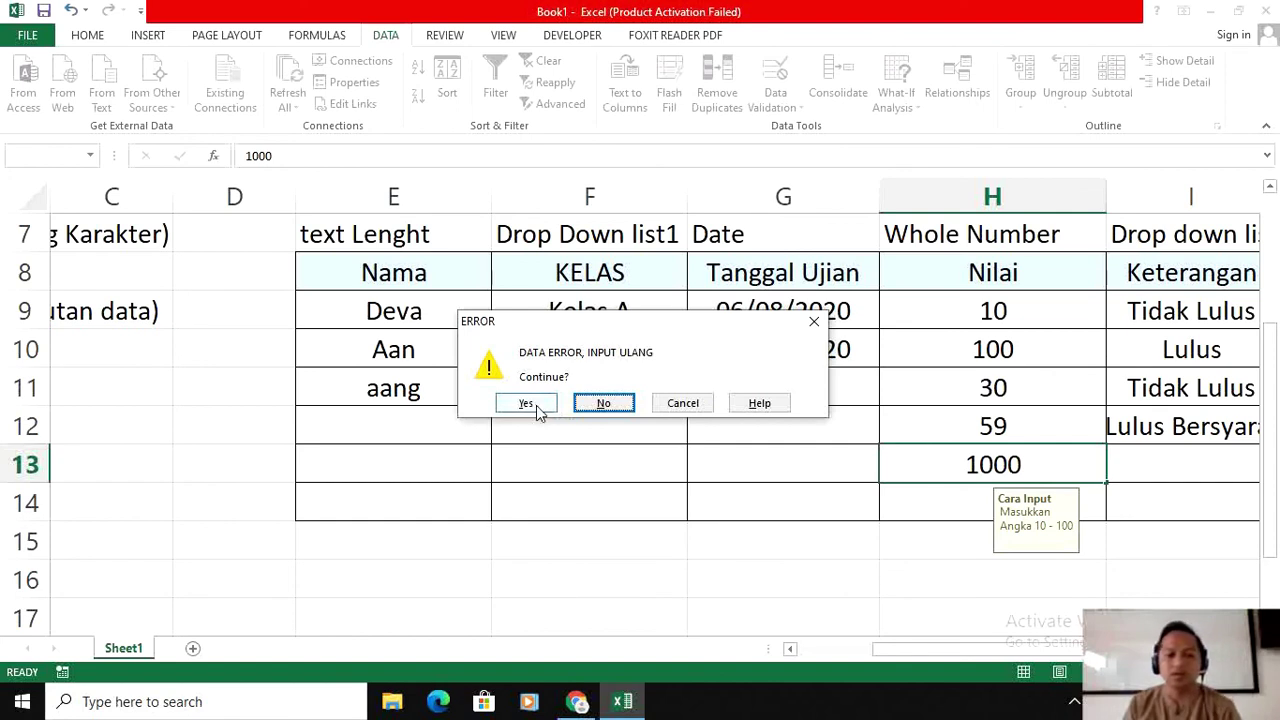
pyautogui.click(527, 403)
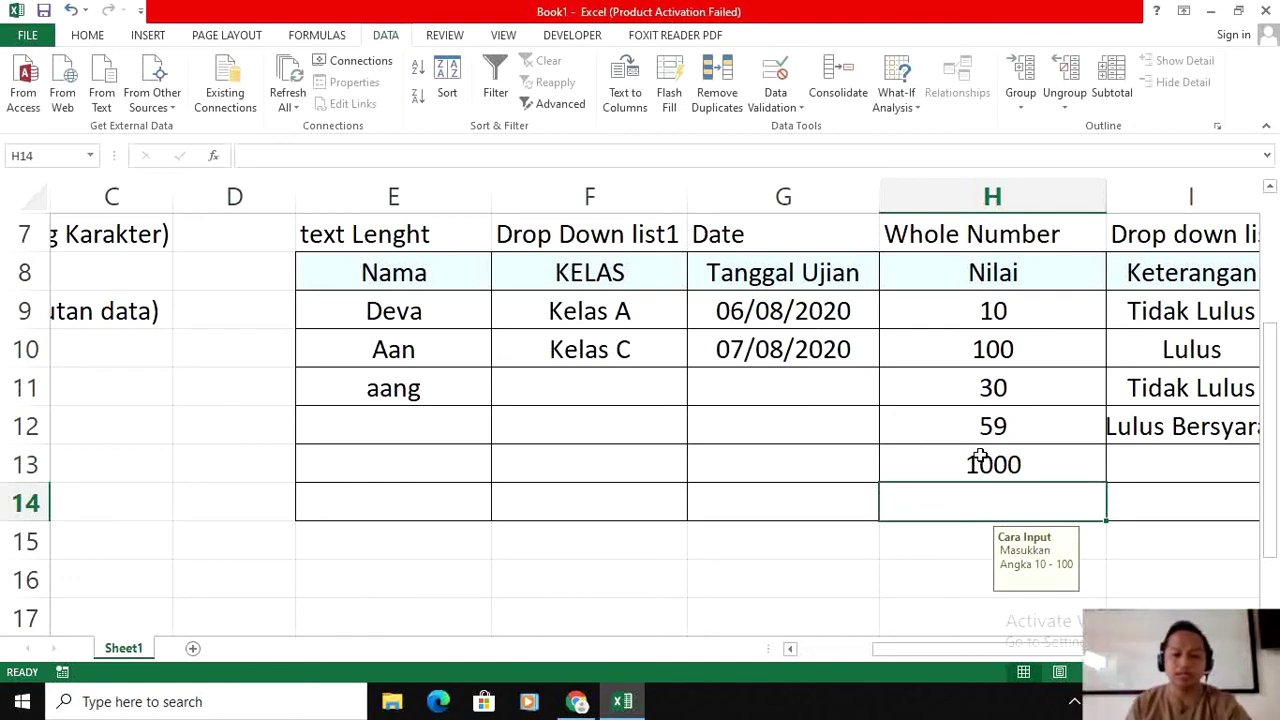
# Step: Try 9 in H13, choosing Cancel then No at the warning, and finally enter 90
pyautogui.click(980, 460)
pyautogui.write('9')
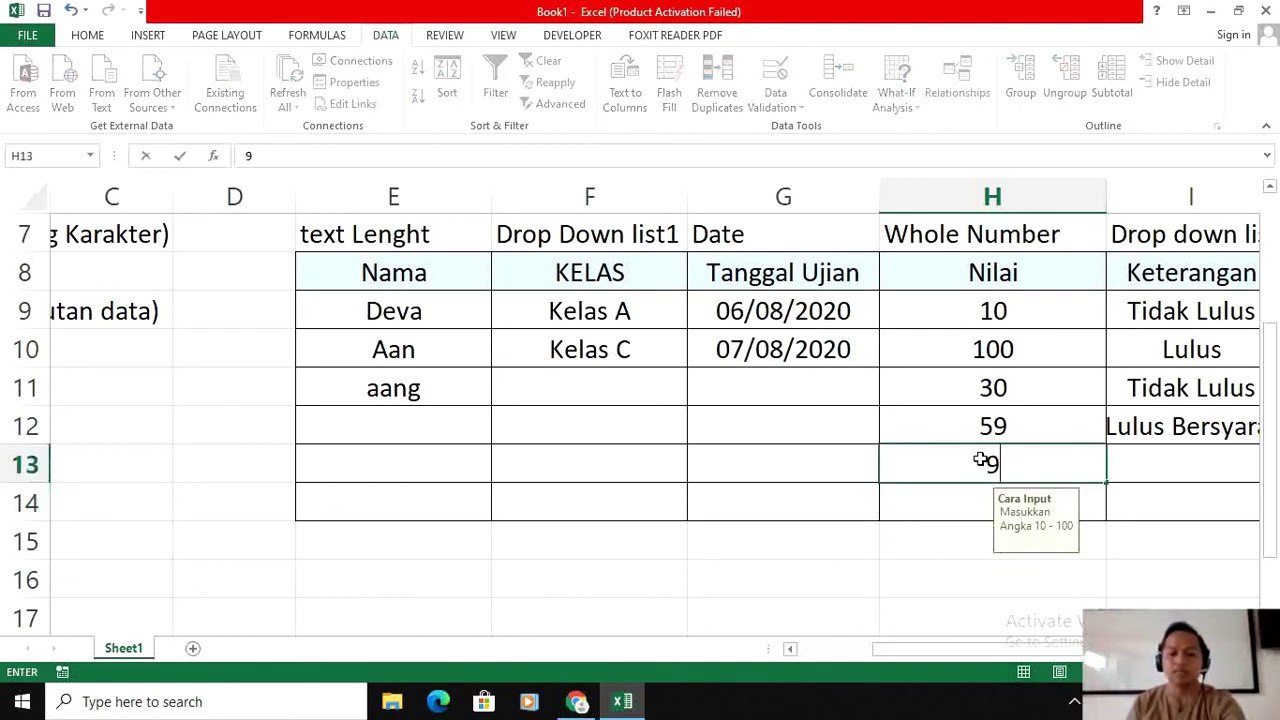
pyautogui.press('Return')
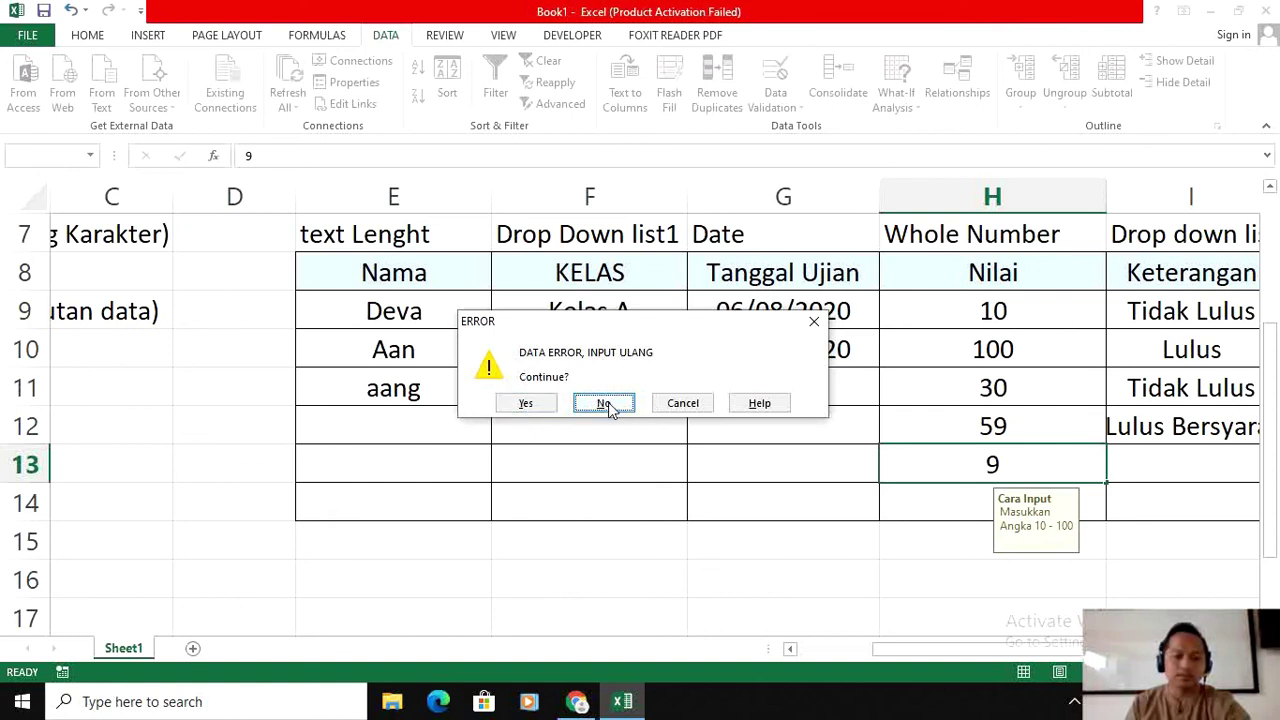
pyautogui.click(683, 403)
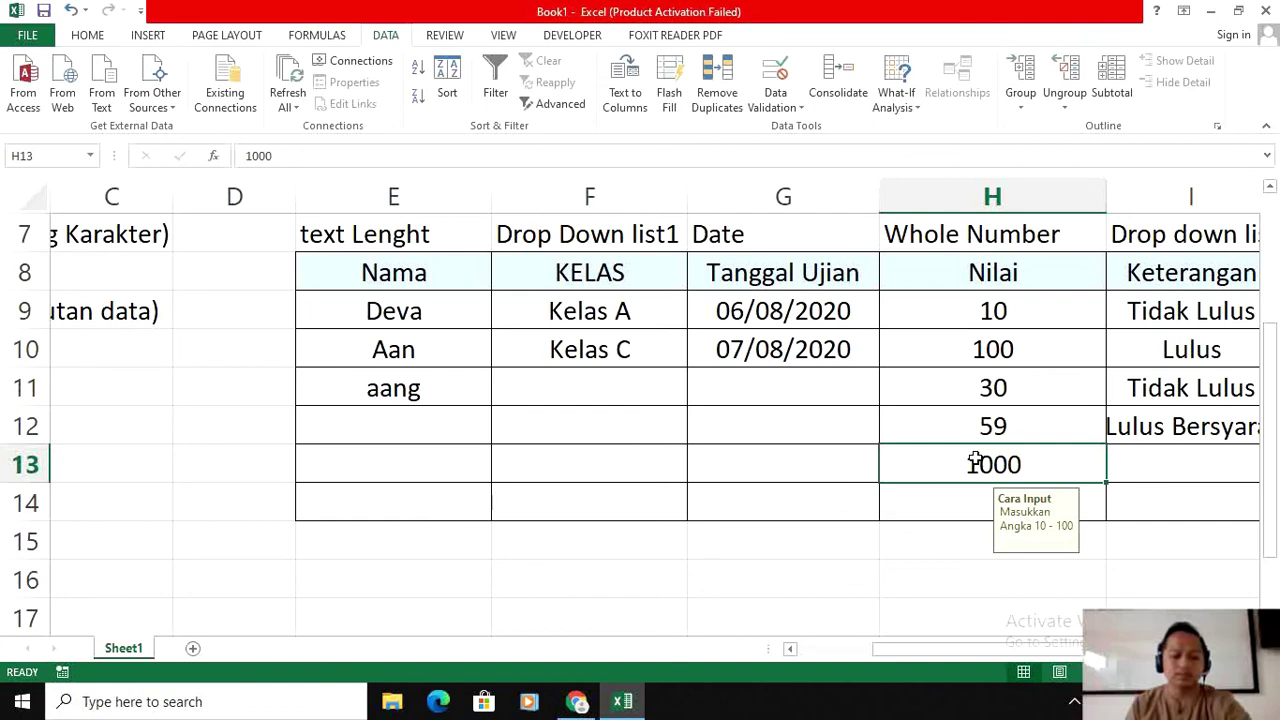
pyautogui.write('9')
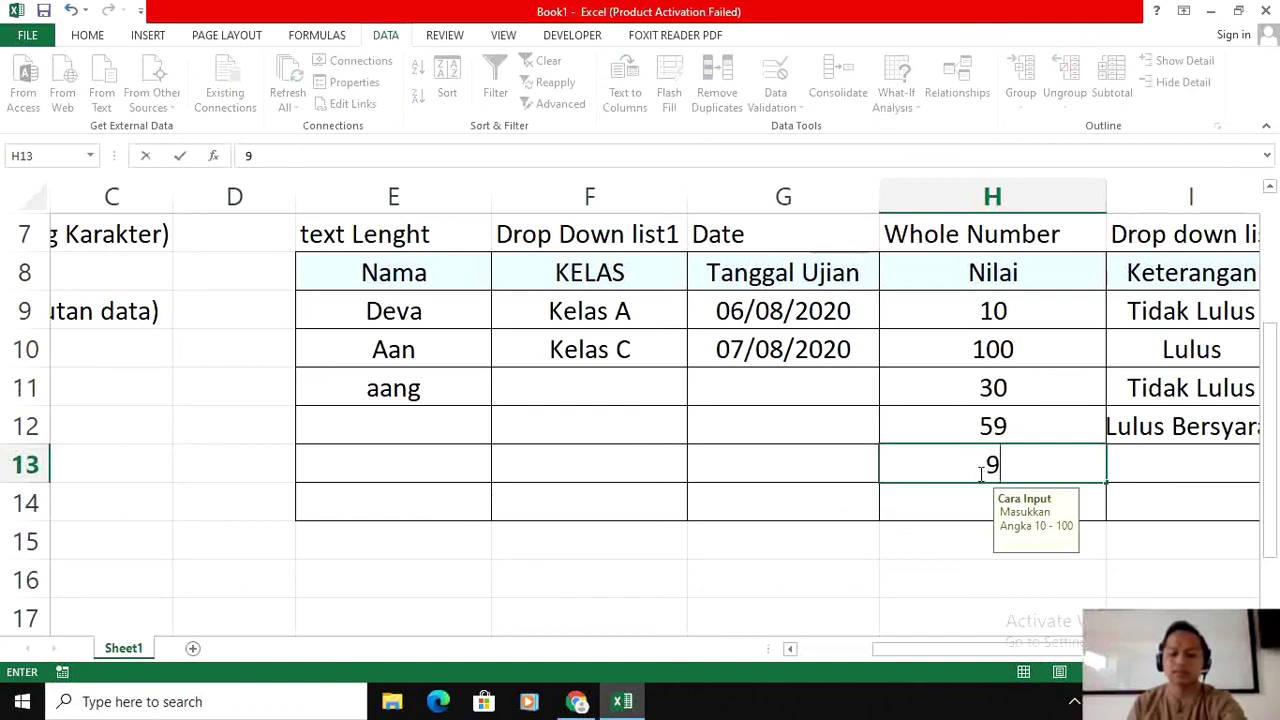
pyautogui.press('Return')
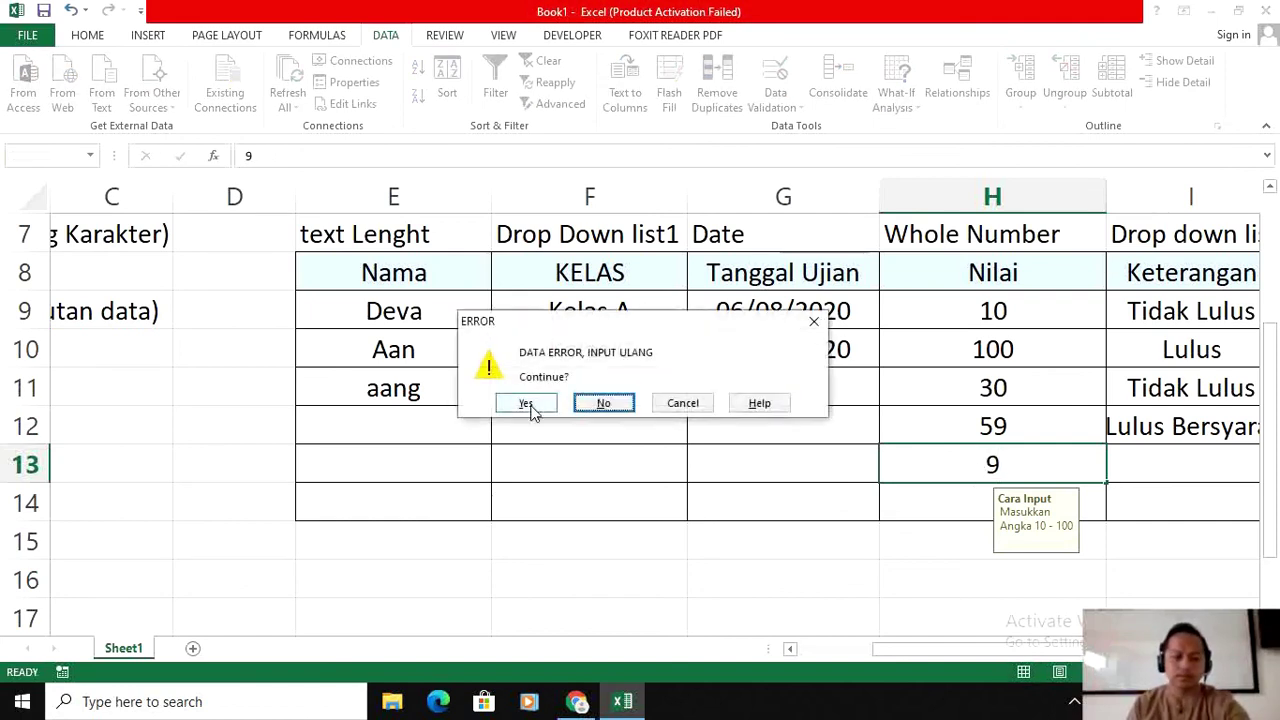
pyautogui.click(604, 403)
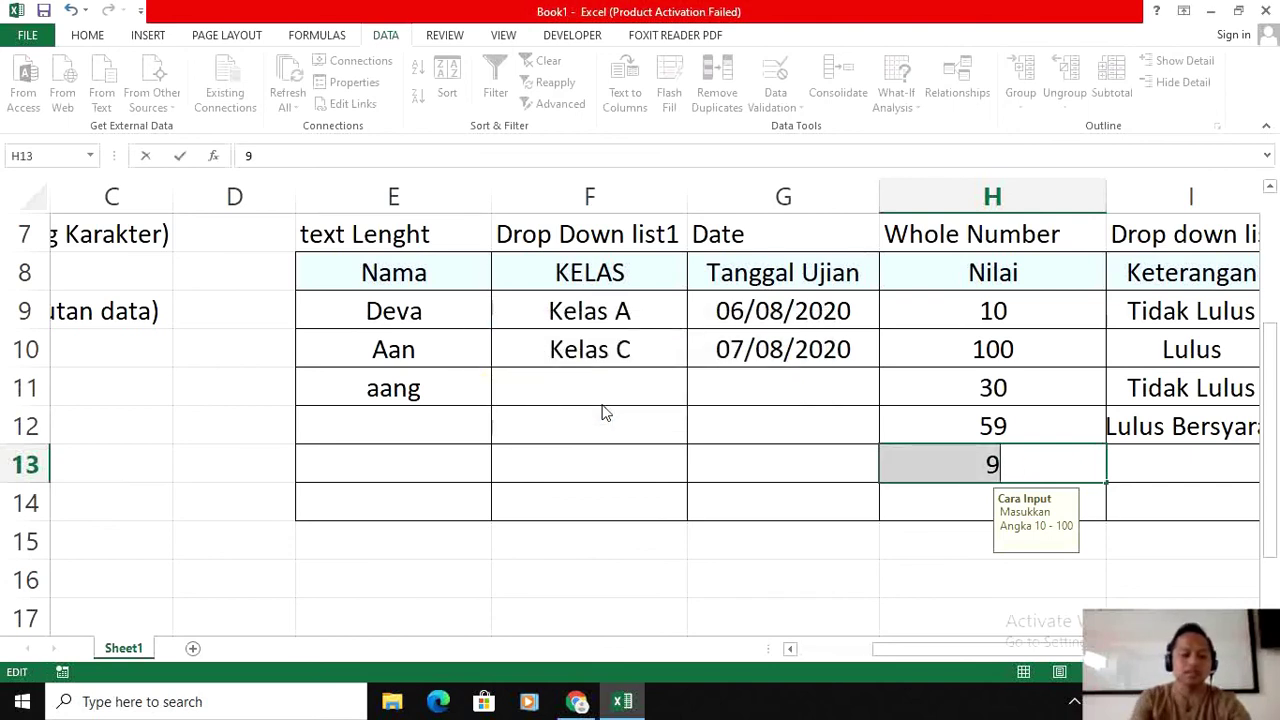
pyautogui.write('90')
pyautogui.press('Return')
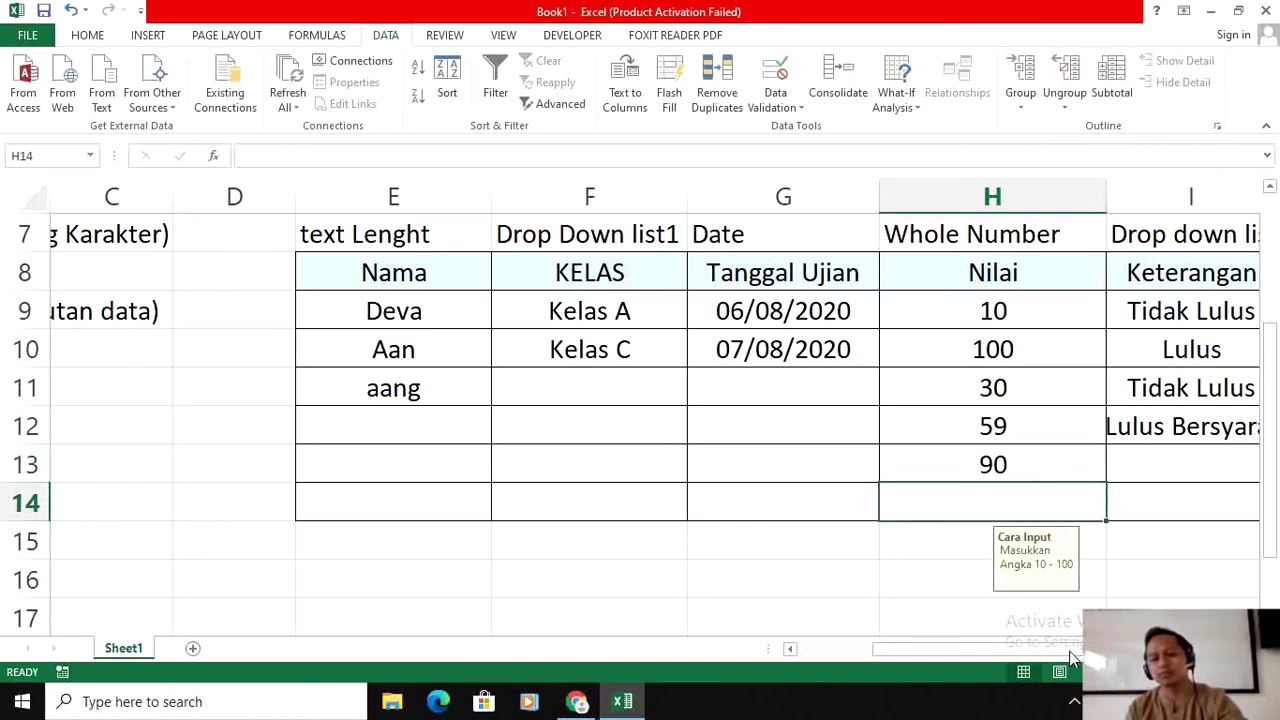
pyautogui.hscroll(-3, 1000, 650)
pyautogui.scroll(2, 846, 523)
pyautogui.scroll(-1, 940, 485)
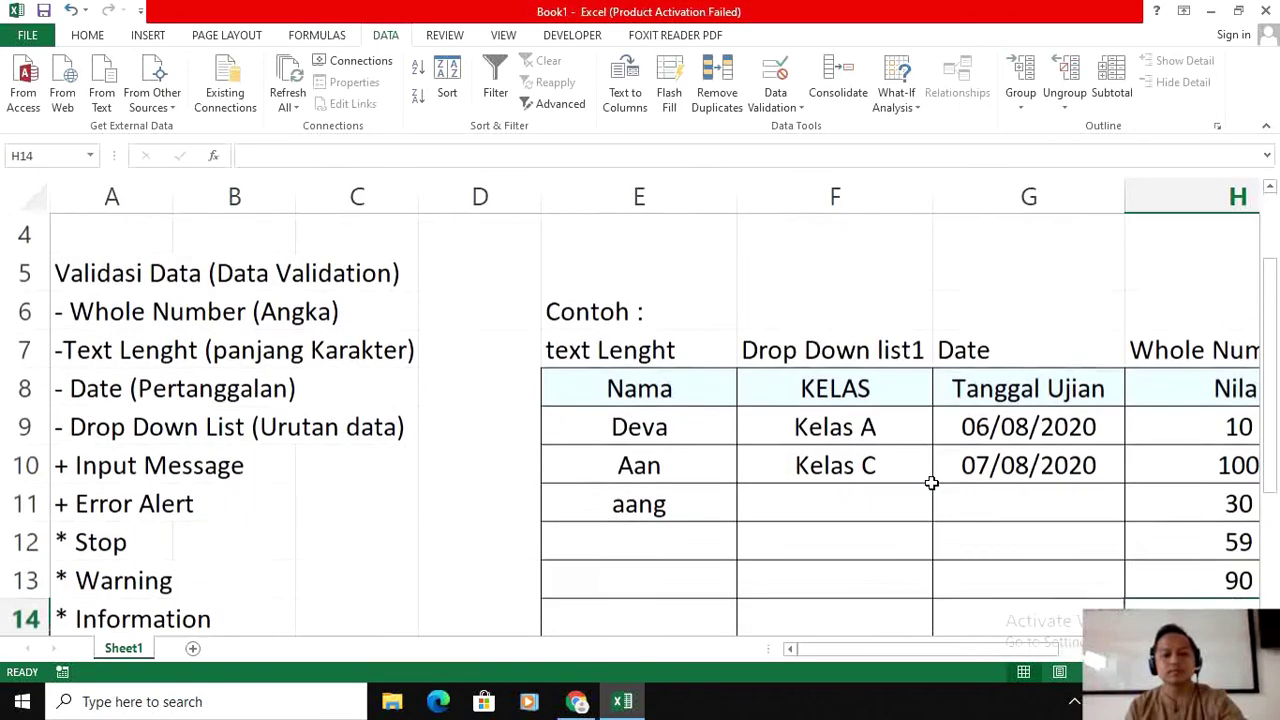
pyautogui.click(897, 474)
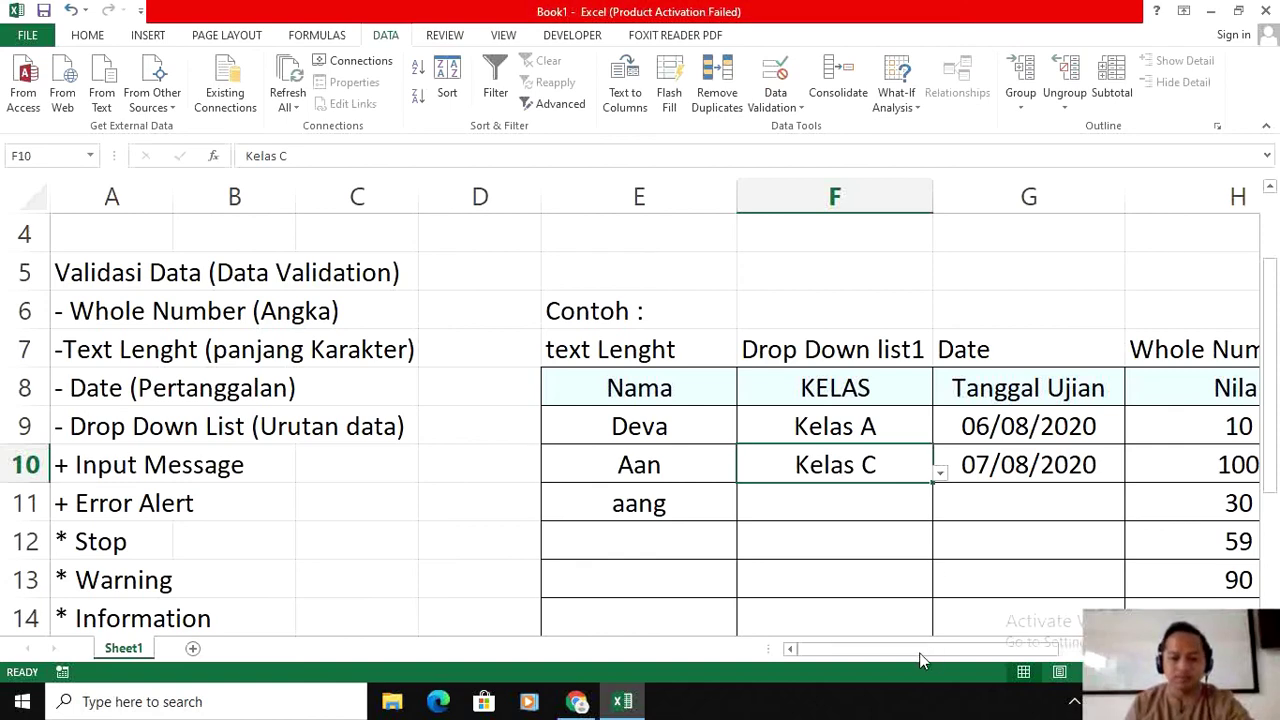
pyautogui.scroll(1, 590, 412)
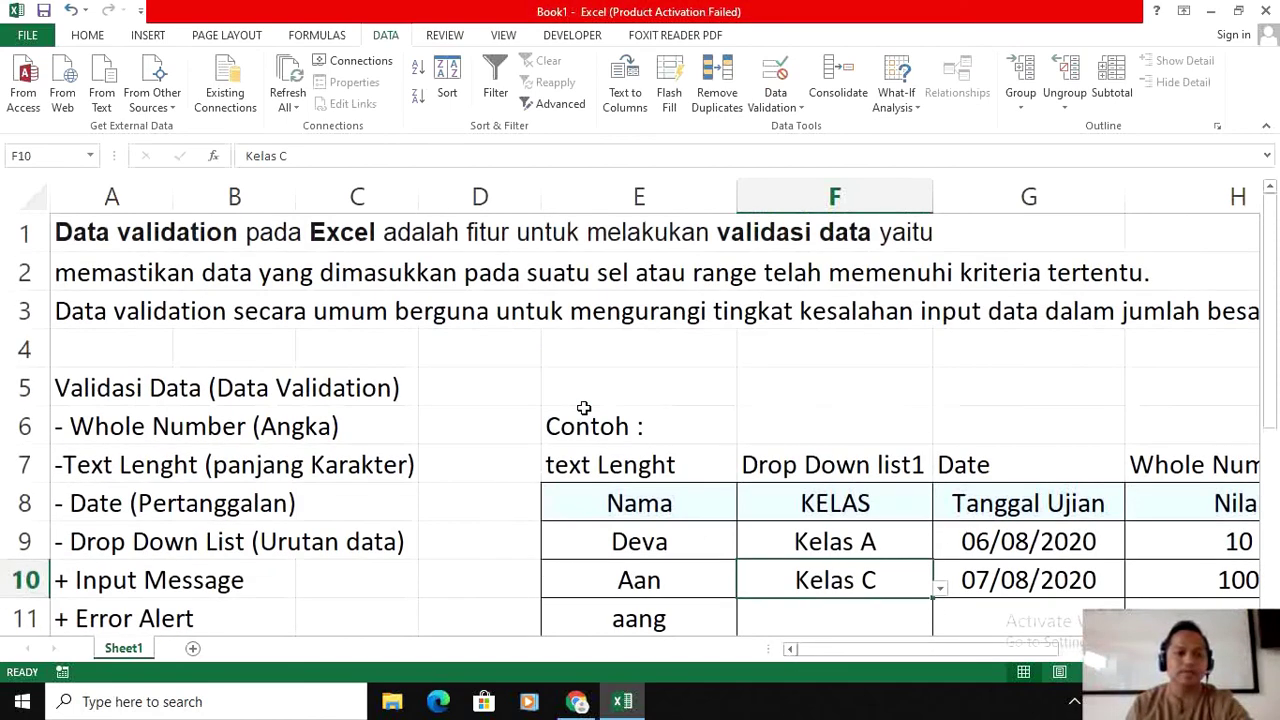